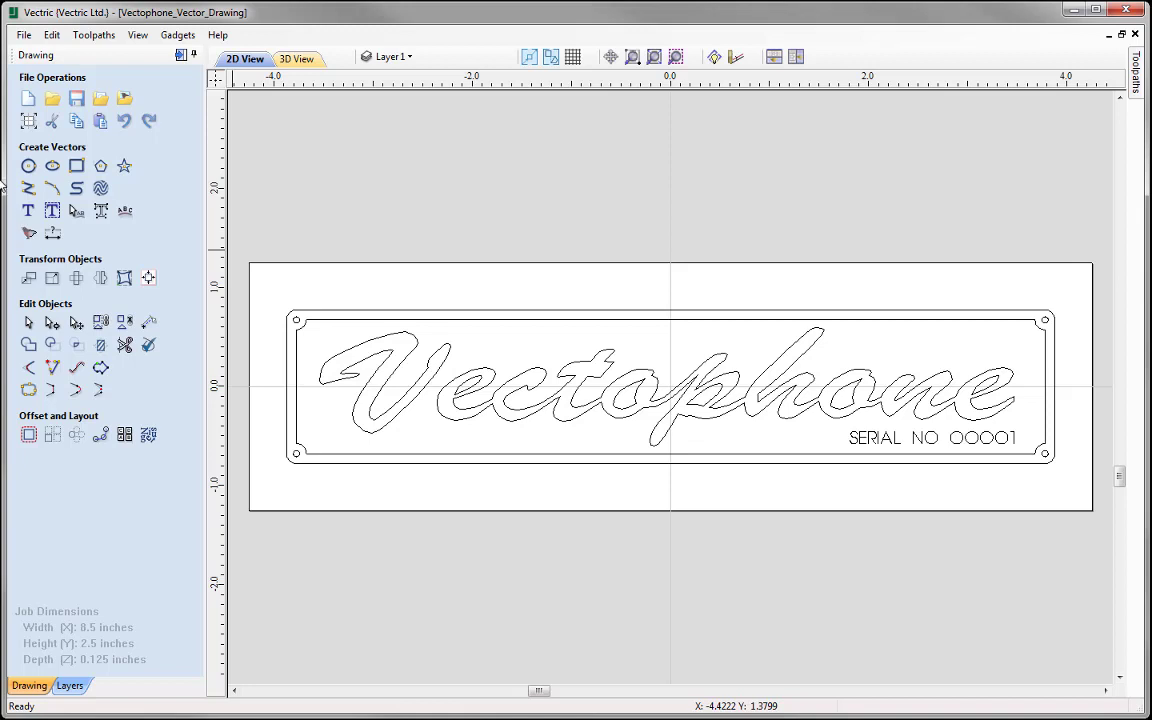
# - Close the Vectophone_Vector_Drawing from the File menu
pyautogui.click(24, 34)
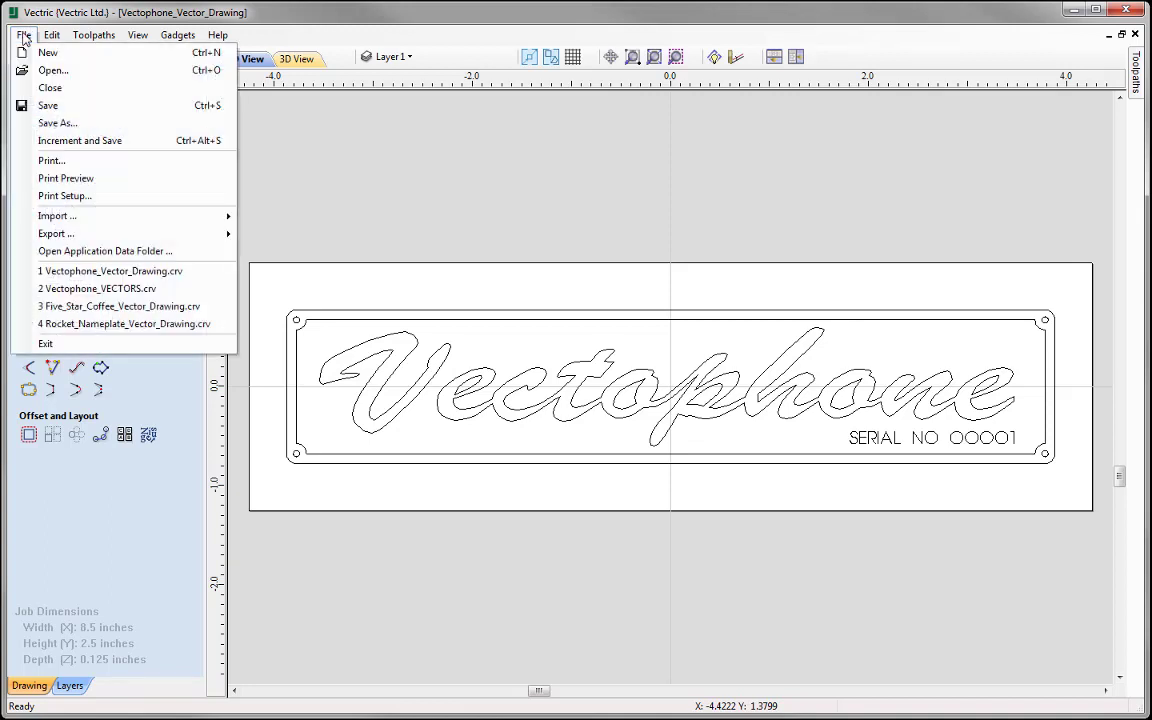
pyautogui.click(50, 88)
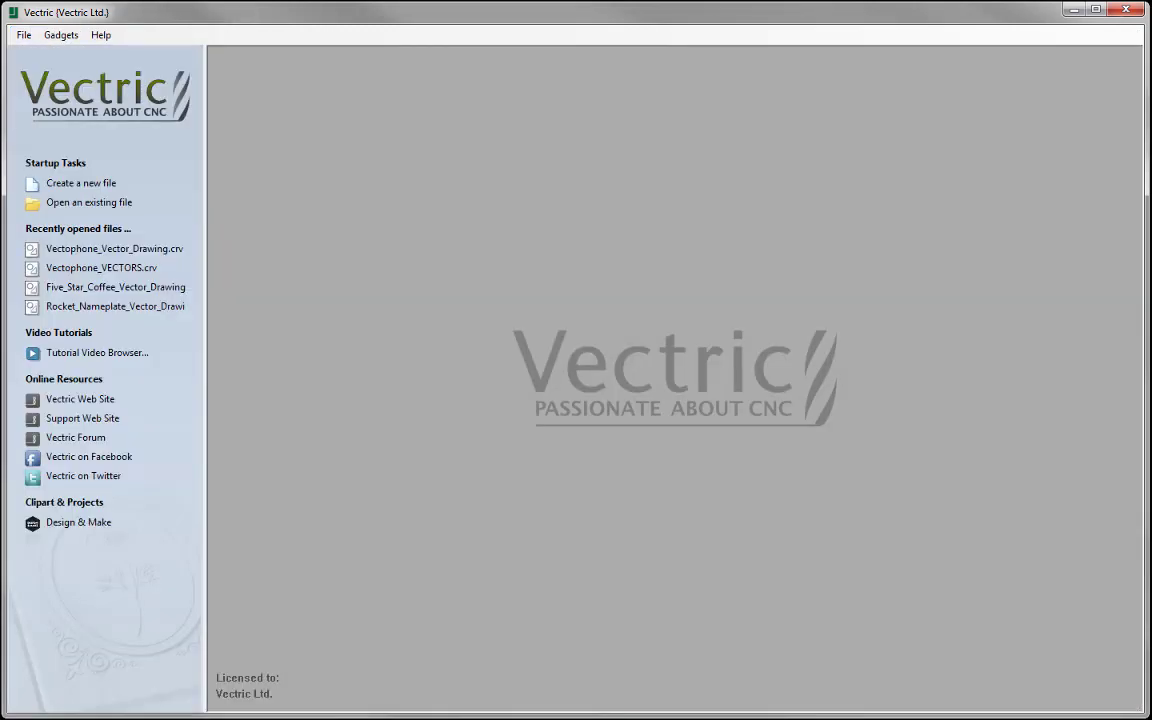
# - Create a new job 8.5 inches wide, 2.5 inches high and 0.125 inches thick
pyautogui.click(100, 183)
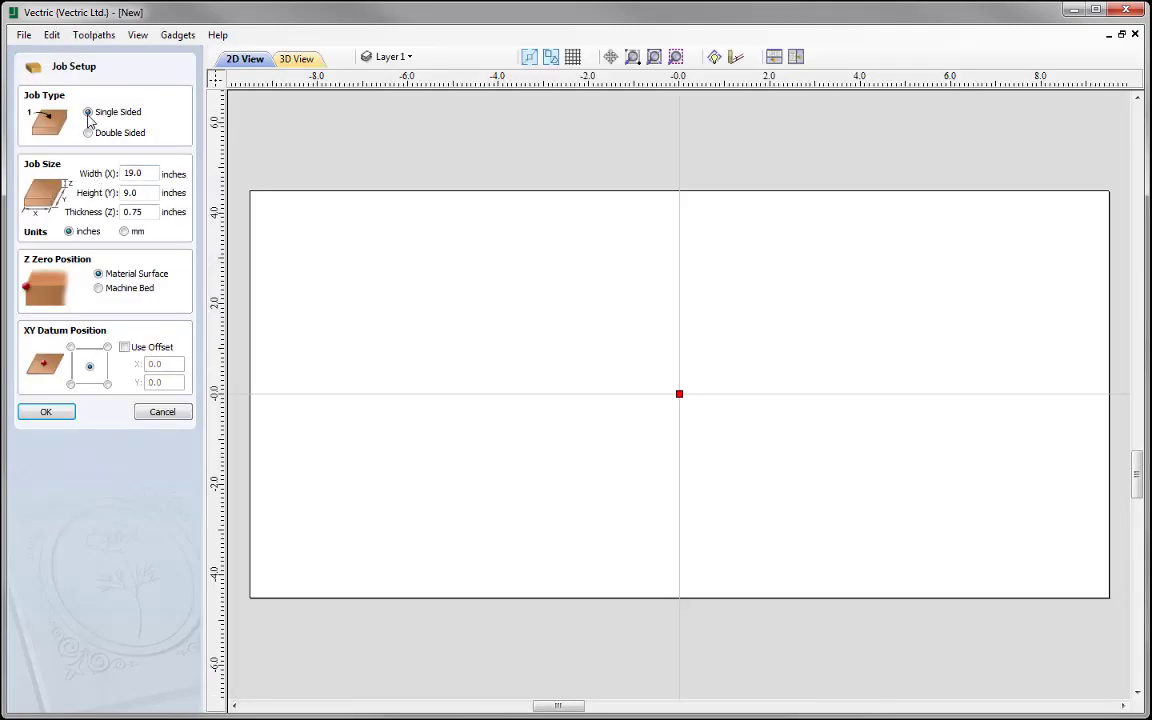
pyautogui.doubleClick(138, 173)
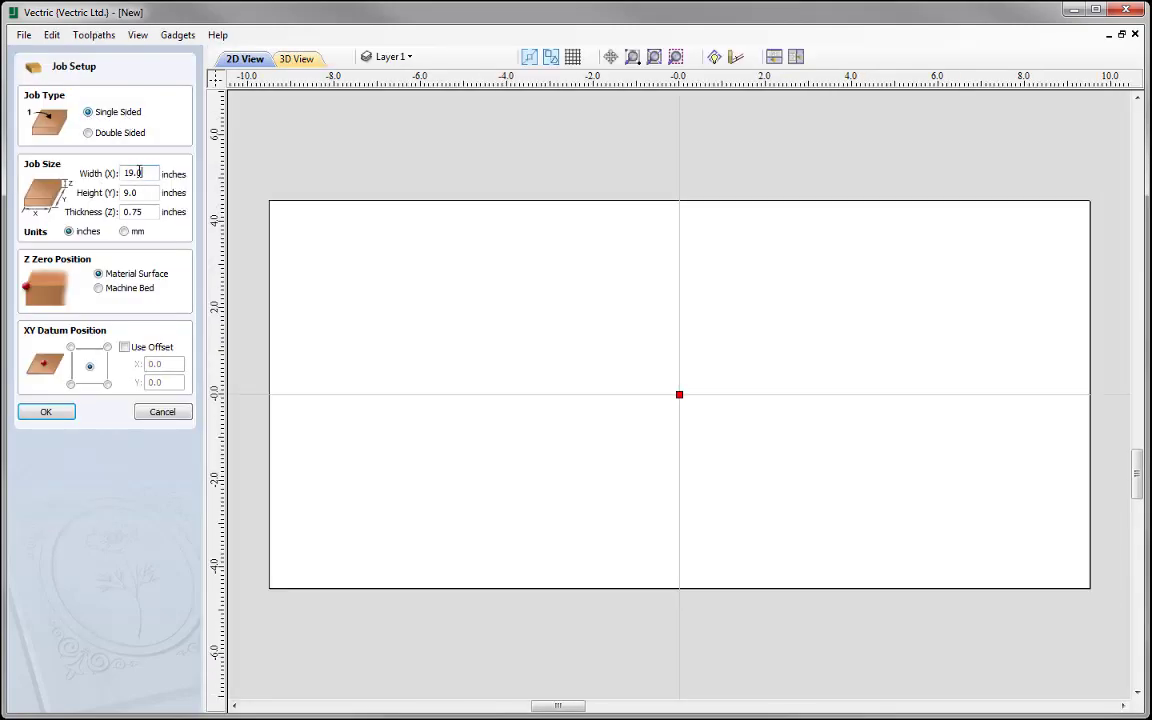
pyautogui.write('8.5')
pyautogui.press('Tab')
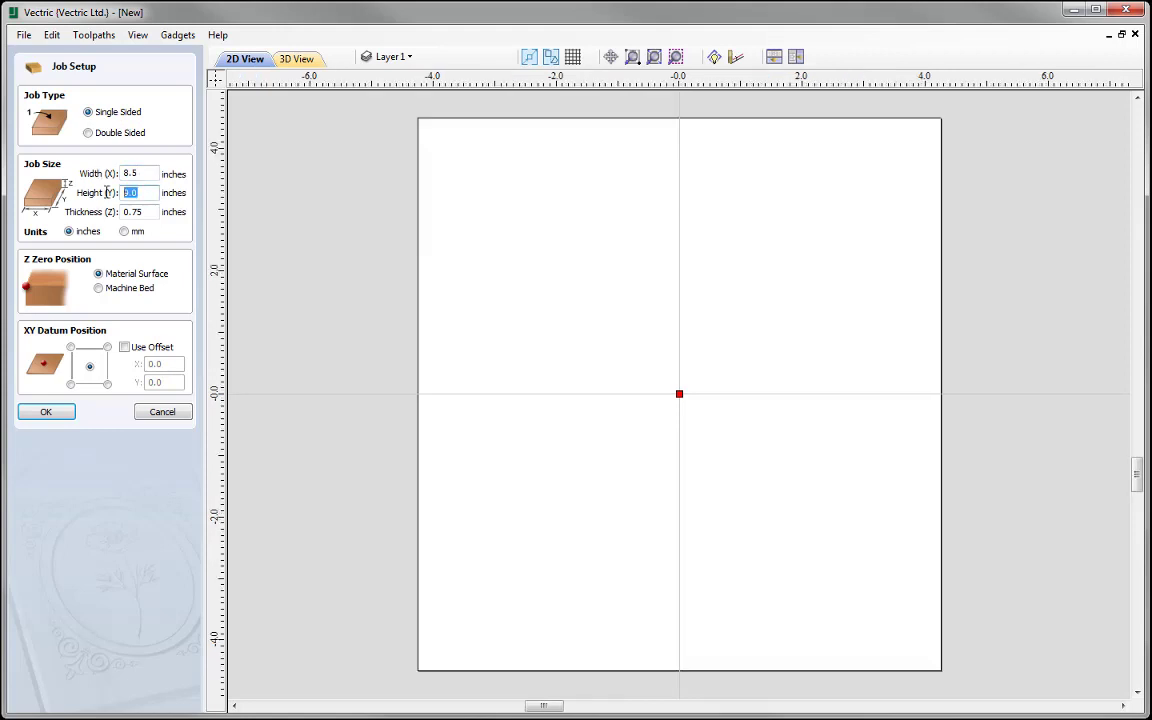
pyautogui.write('2.5')
pyautogui.press('Tab')
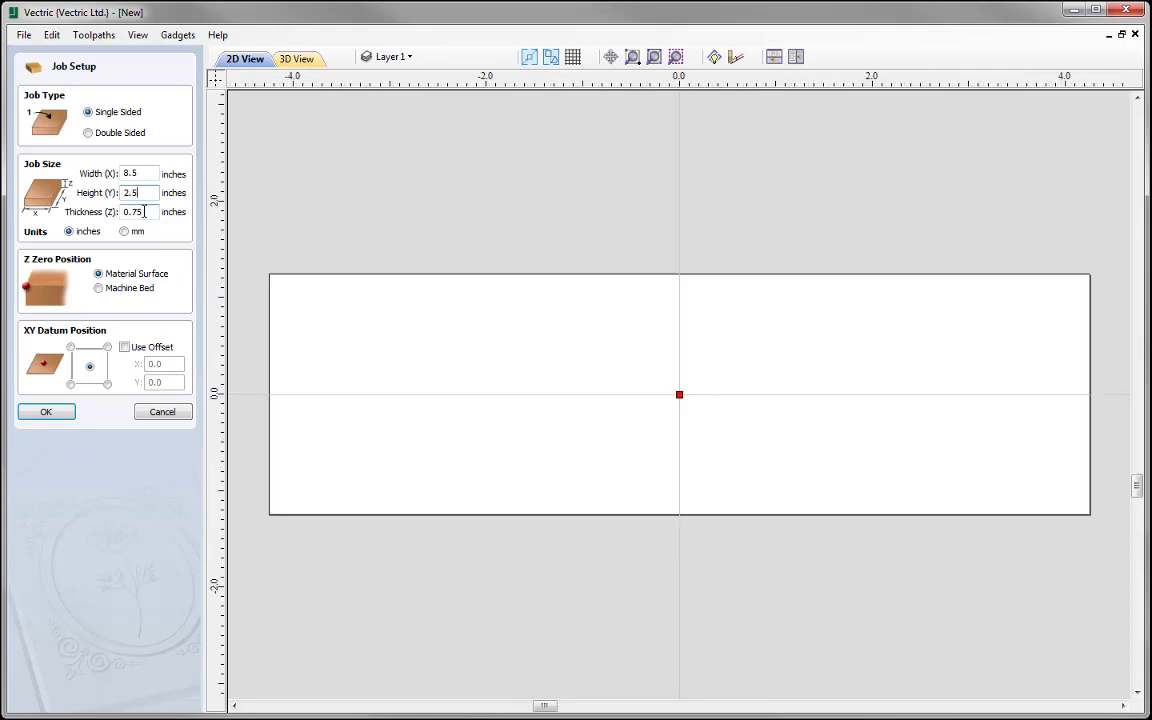
pyautogui.write('0.125')
pyautogui.click(45, 416)
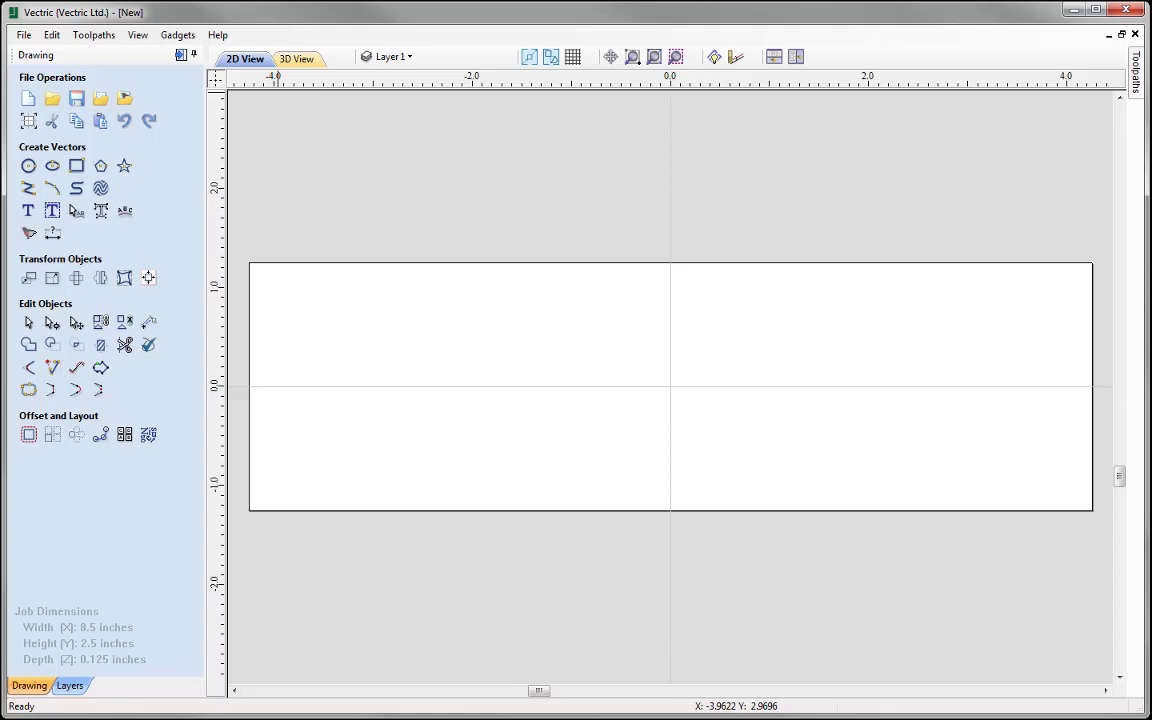
pyautogui.click(51, 35)
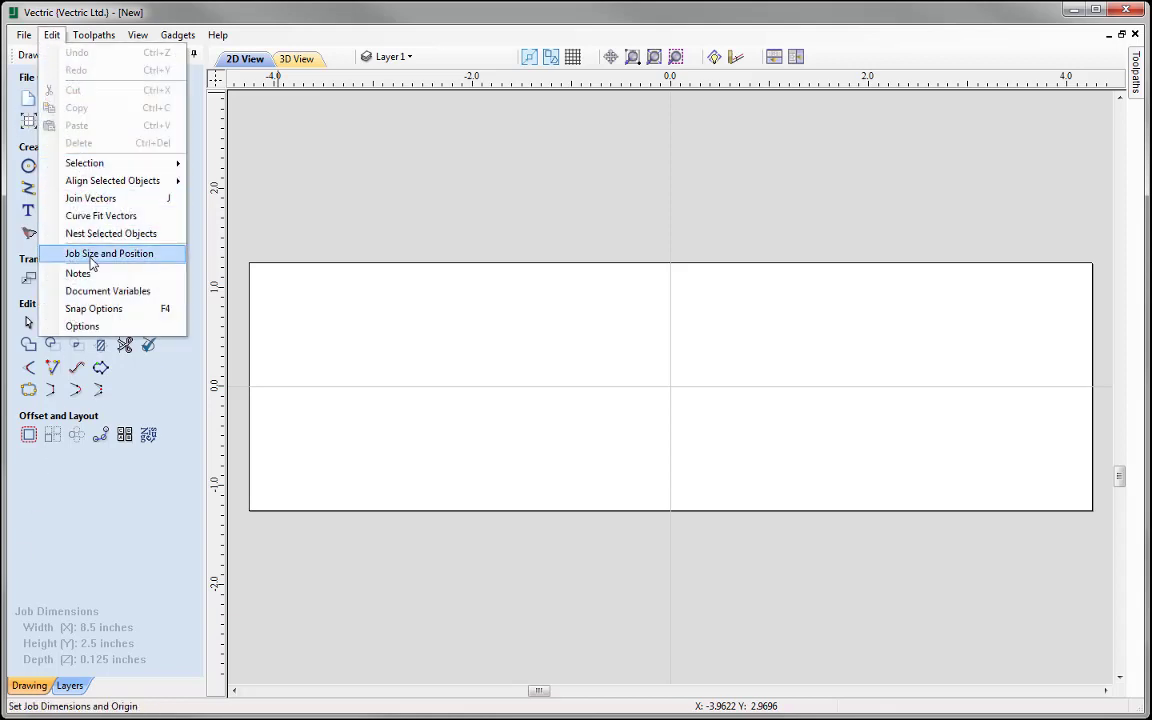
pyautogui.click(177, 313)
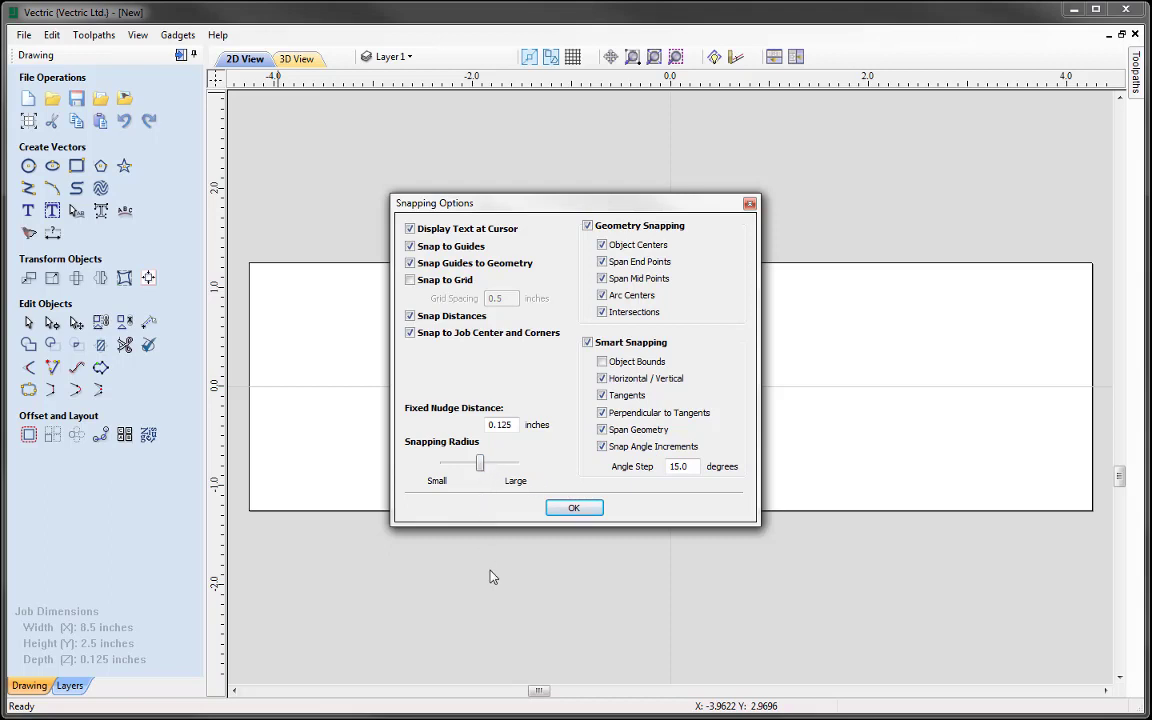
pyautogui.click(583, 508)
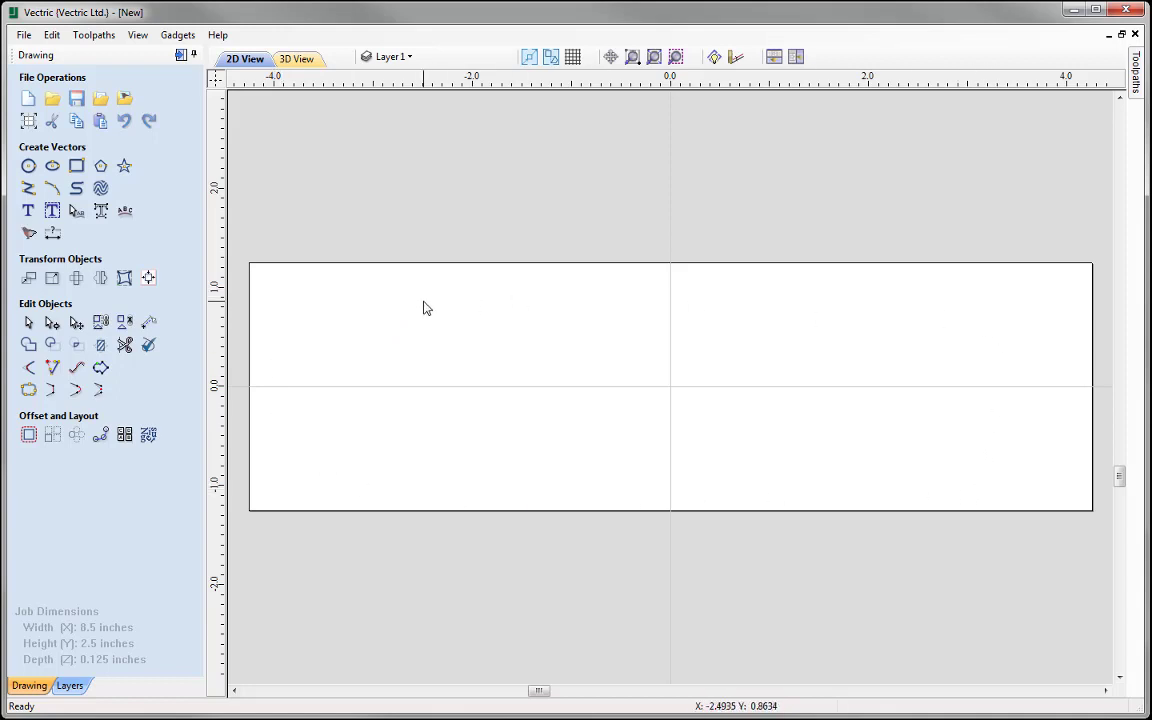
# - Start a rectangle with Radiused External corners and a 0.1 inch radius
pyautogui.click(77, 168)
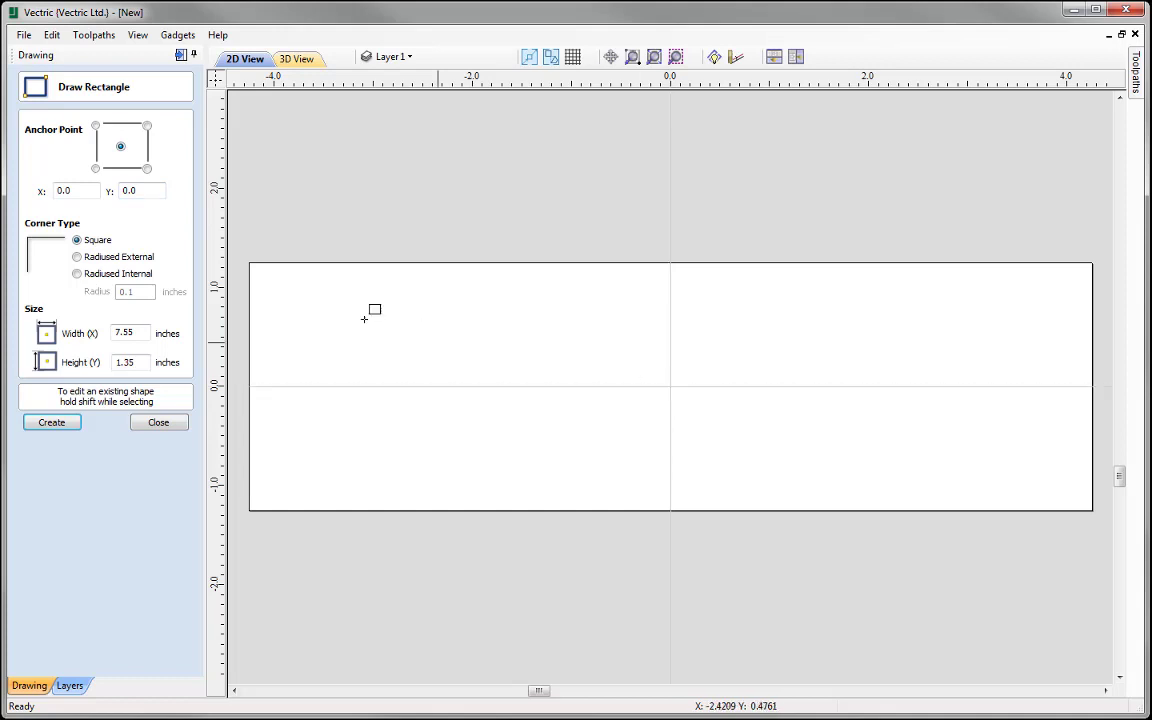
pyautogui.click(80, 189)
pyautogui.click(143, 189)
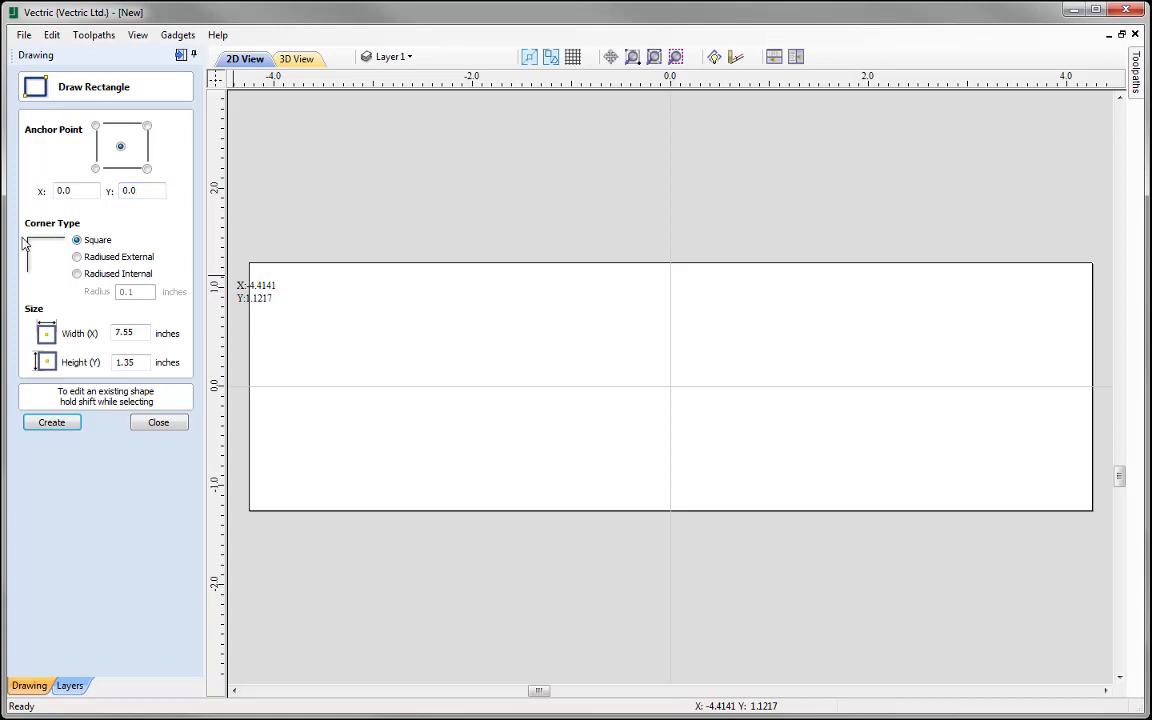
pyautogui.click(93, 259)
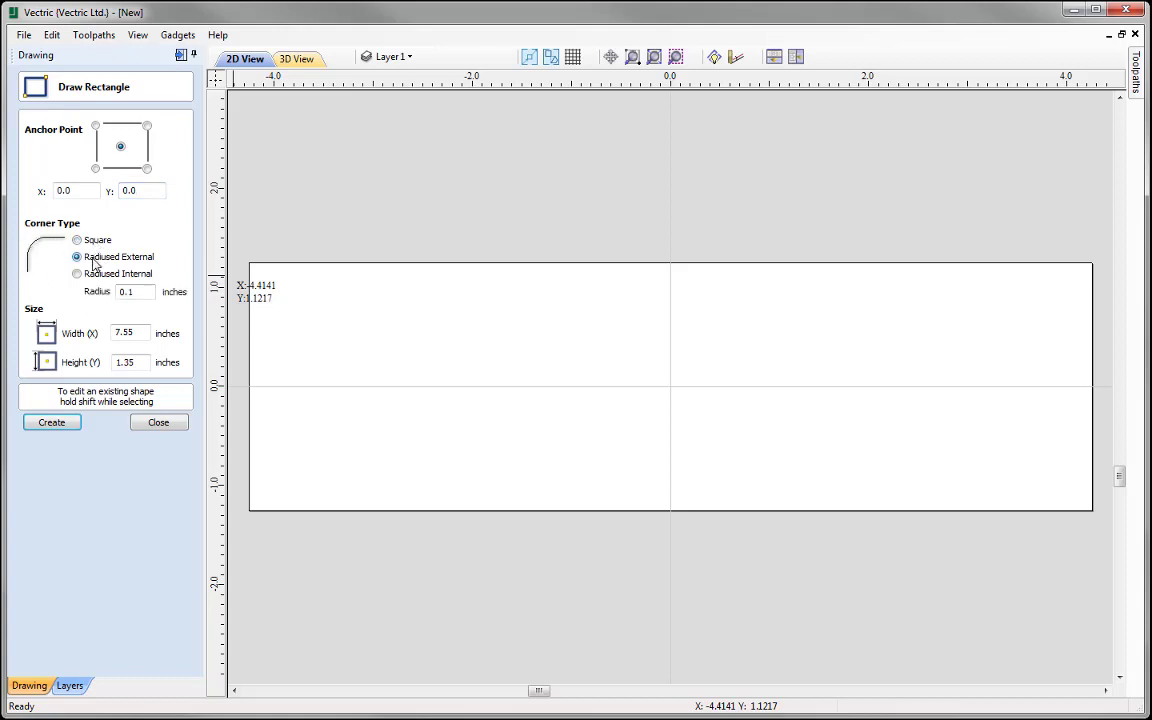
pyautogui.click(80, 276)
pyautogui.click(101, 257)
pyautogui.moveTo(134, 288); pyautogui.dragTo(90, 289)
pyautogui.write('0.1')
# - Size the rectangle 7.75 x 1.75 inches and create it as the border
pyautogui.moveTo(136, 333); pyautogui.dragTo(68, 341)
pyautogui.write('7.75')
pyautogui.moveTo(136, 362); pyautogui.dragTo(103, 370)
pyautogui.write('1.75')
pyautogui.click(63, 428)
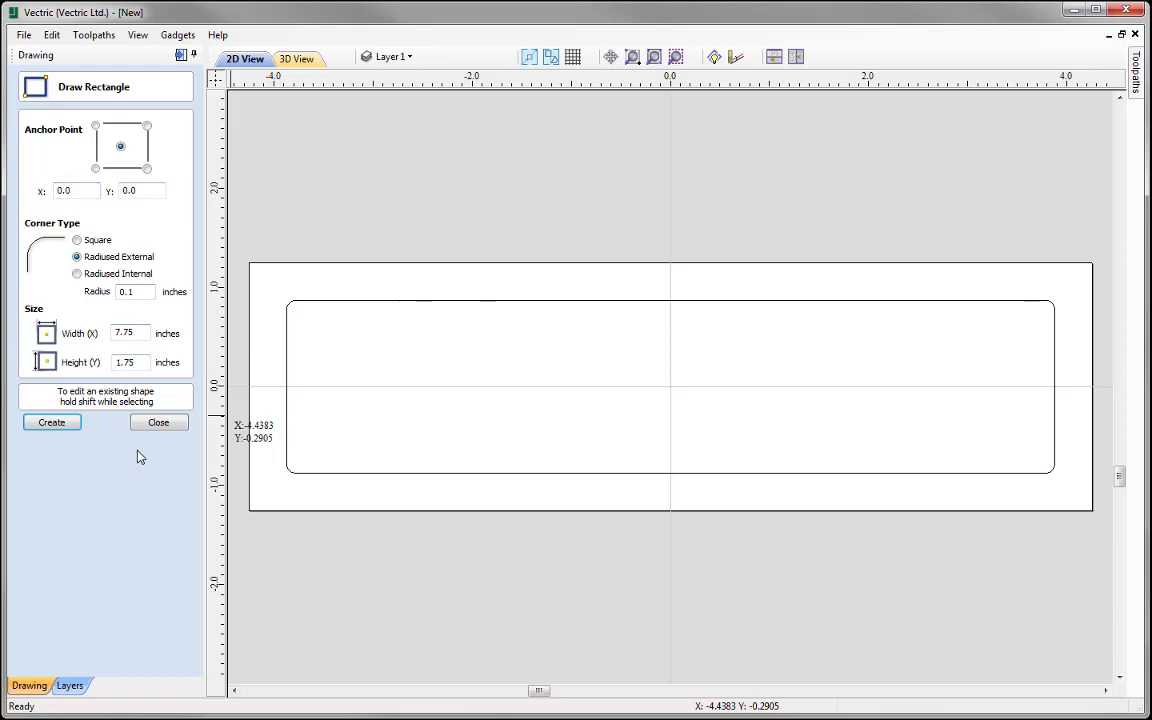
pyautogui.click(158, 422)
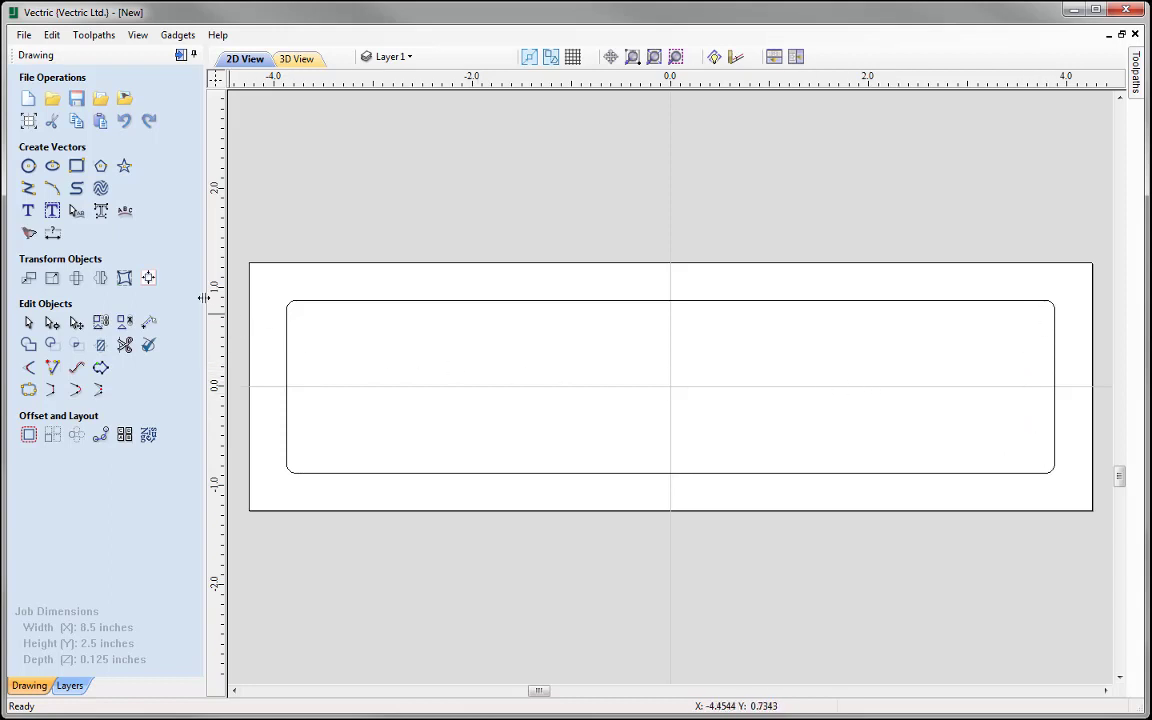
# - Set the circle diameter to 1/16 (0.0625) inch and turn on geometry snapping
pyautogui.click(28, 167)
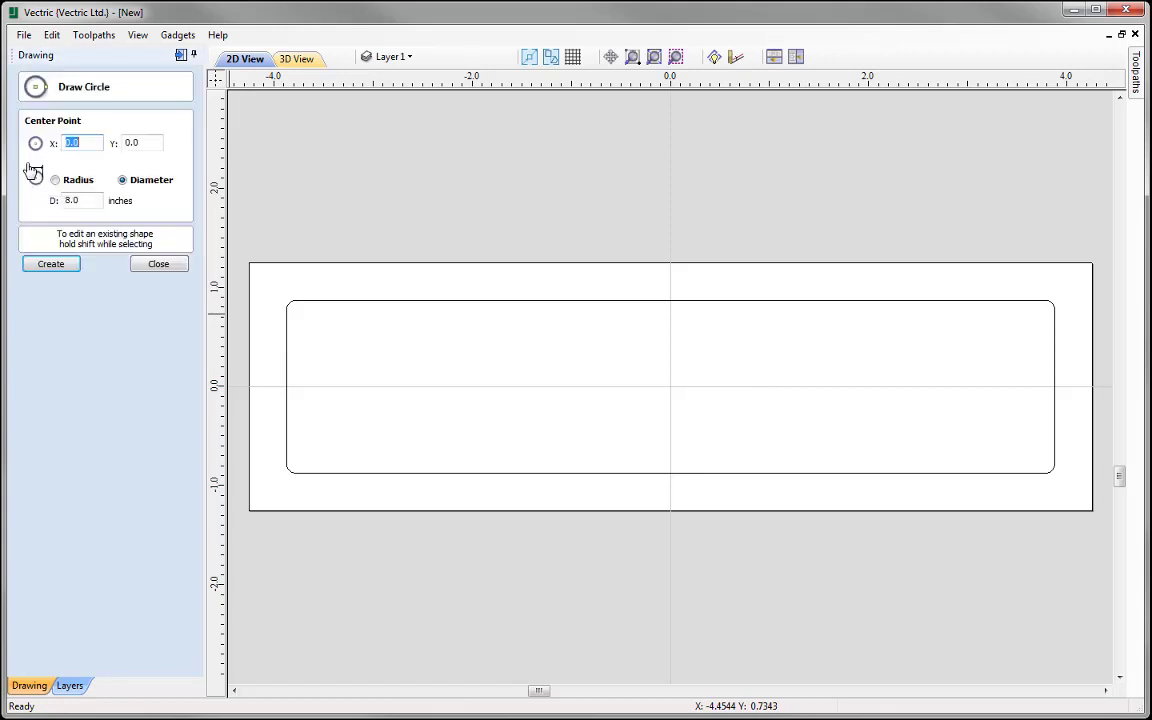
pyautogui.doubleClick(90, 201)
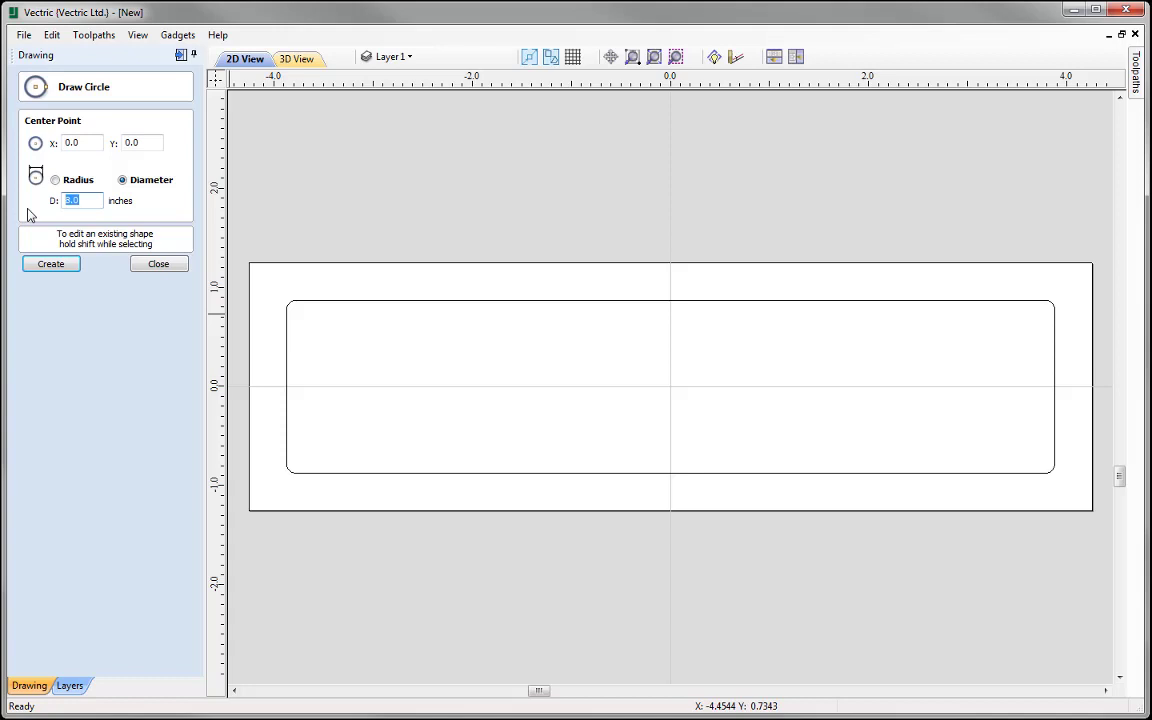
pyautogui.write('1/')
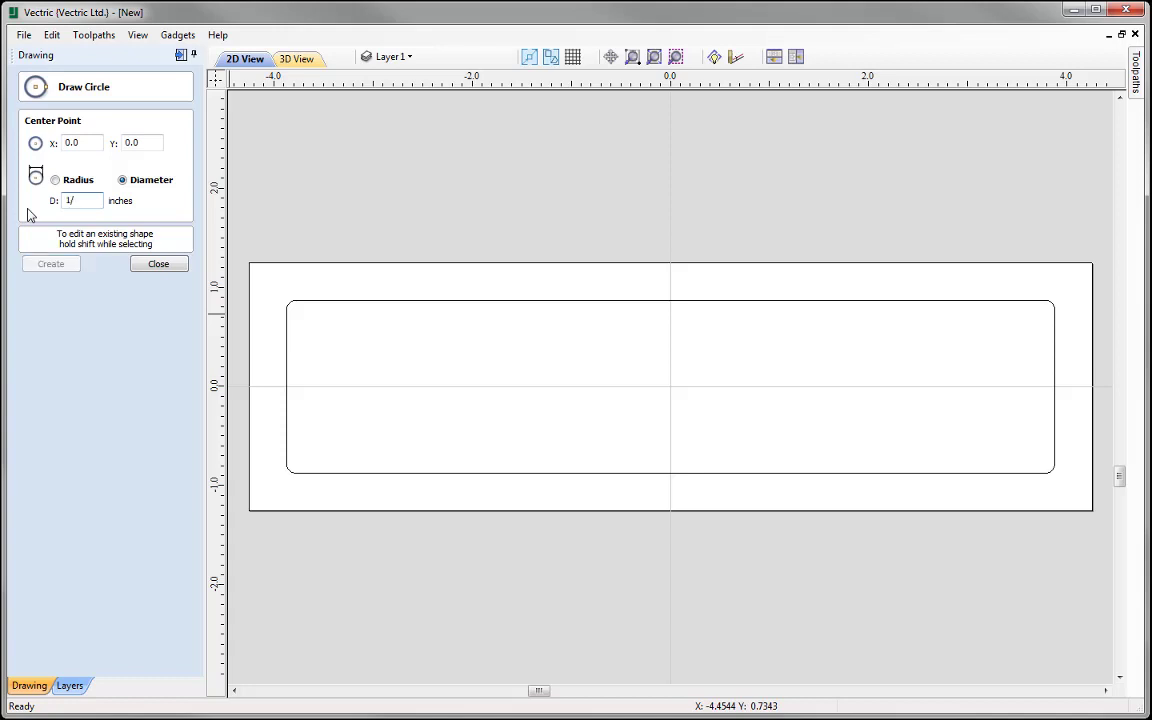
pyautogui.write('16')
pyautogui.press('Tab')
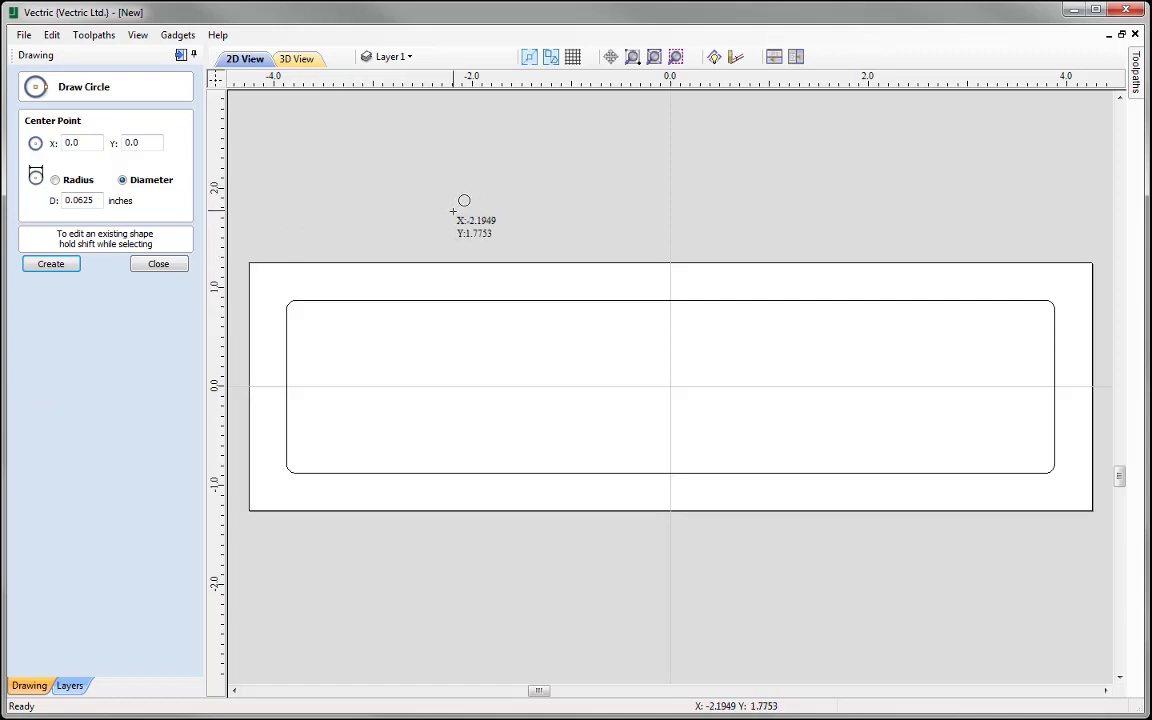
pyautogui.click(530, 58)
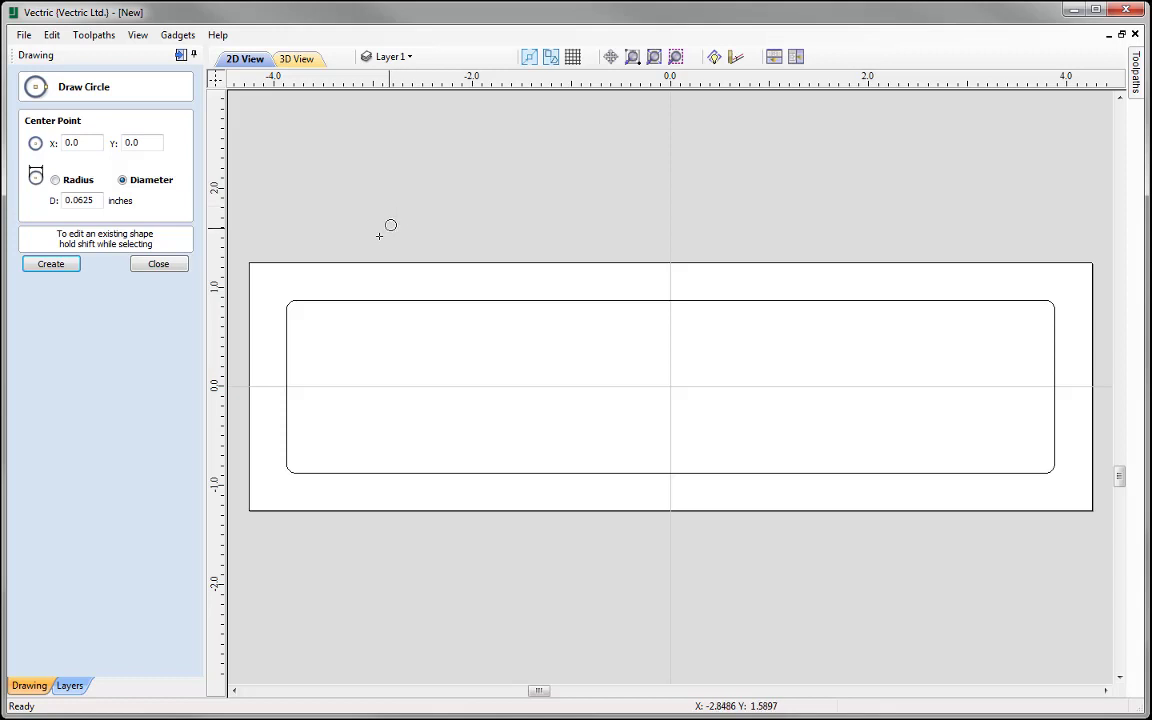
# - Place a circle at each of the border's four corners: top-left, bottom-left, top-right, bottom-right
pyautogui.click(296, 312)
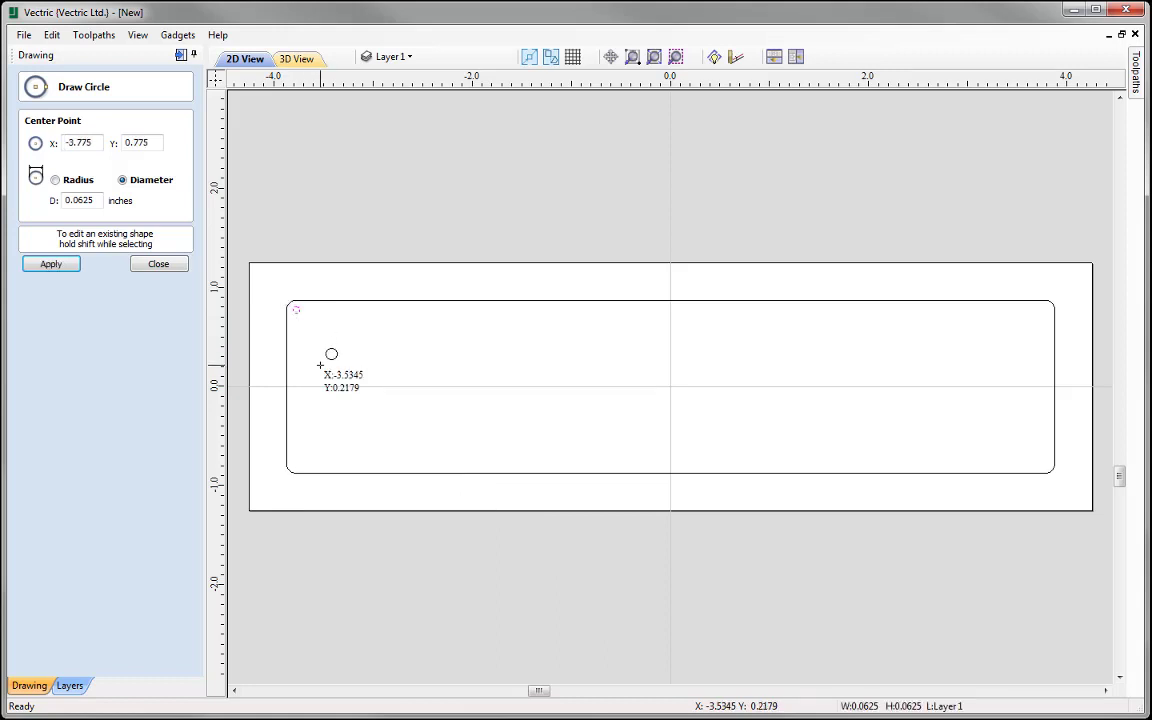
pyautogui.click(296, 465)
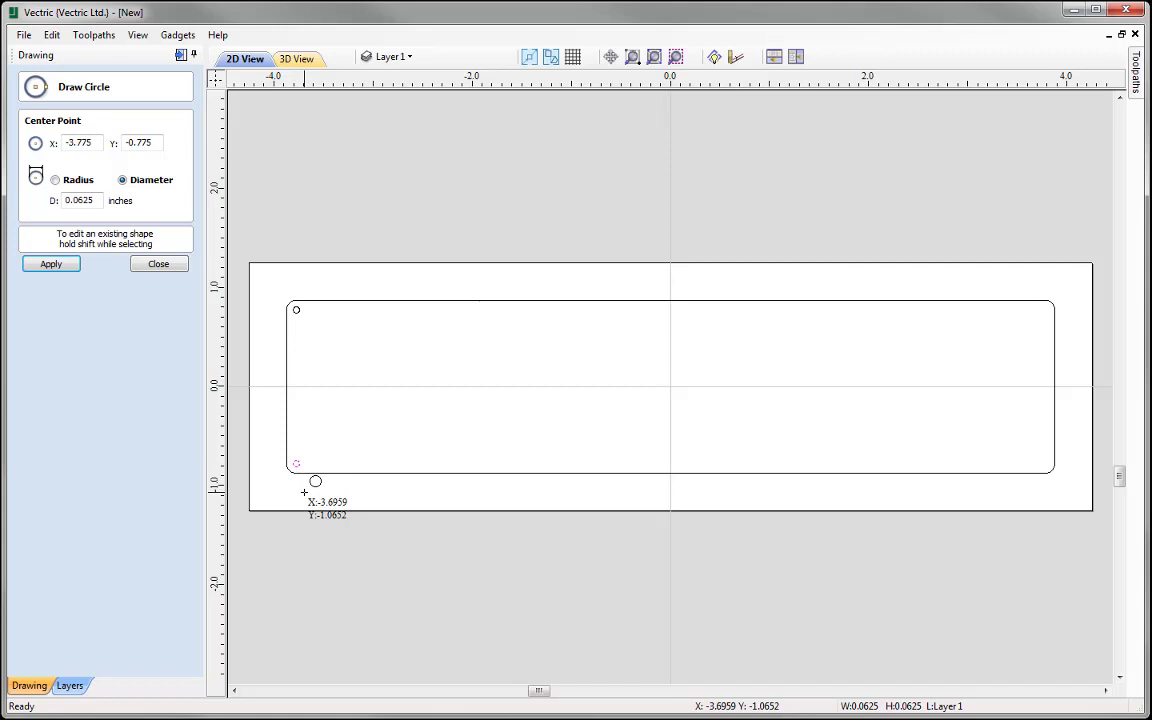
pyautogui.click(1042, 311)
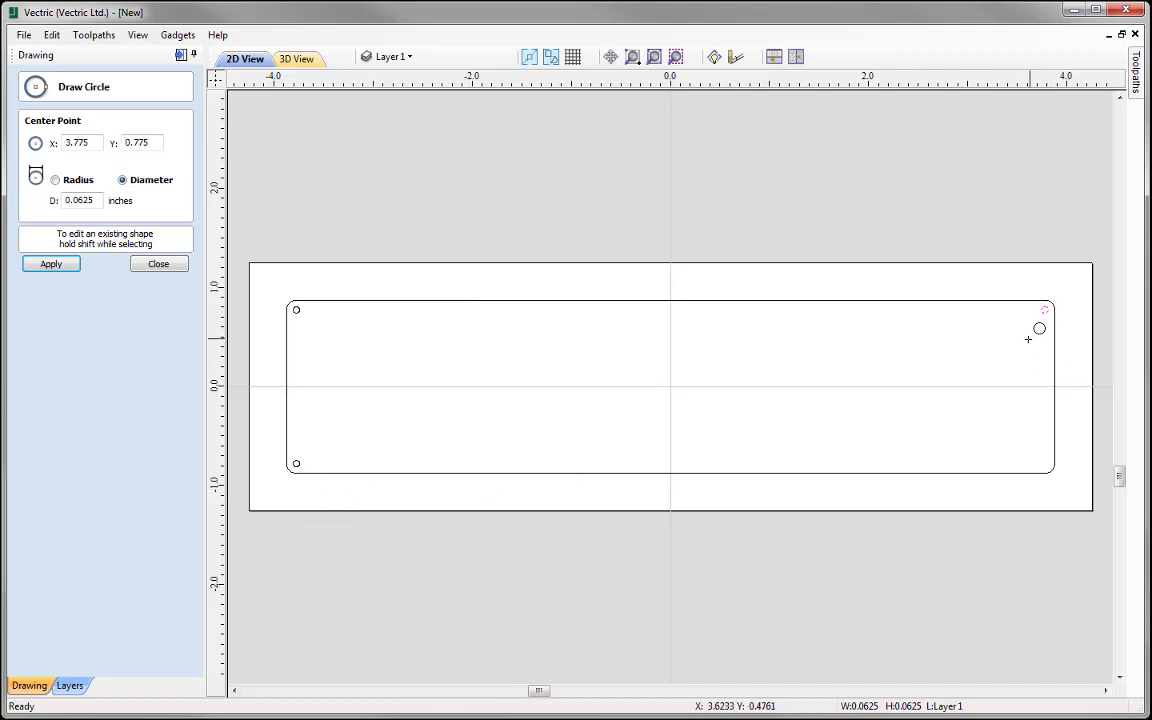
pyautogui.click(1044, 462)
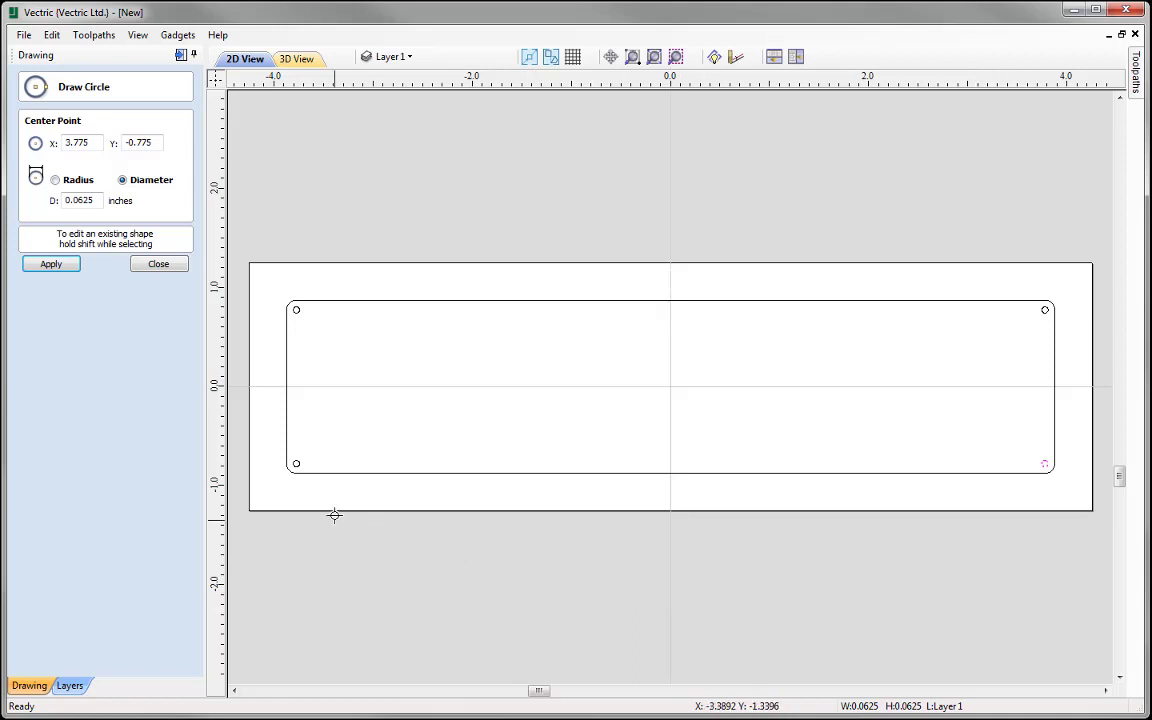
pyautogui.click(157, 266)
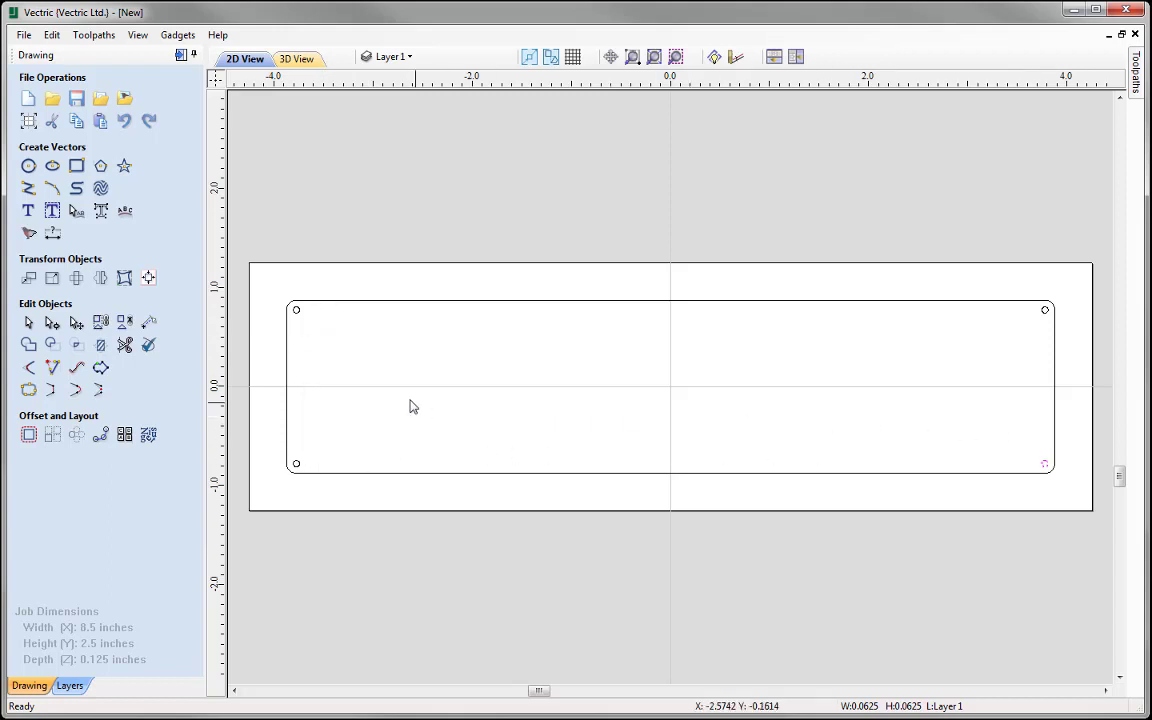
# - Draw a 7.55 x 1.55 inch rectangle with Radiused Internal corners inside the border
pyautogui.click(76, 166)
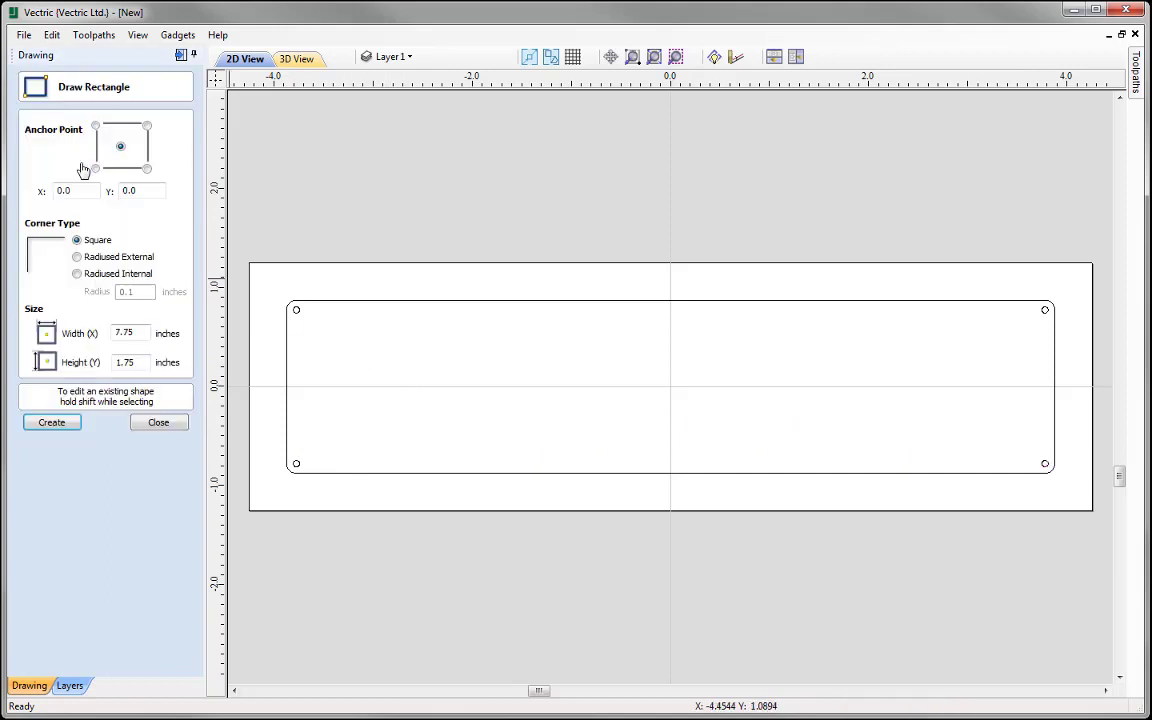
pyautogui.click(78, 275)
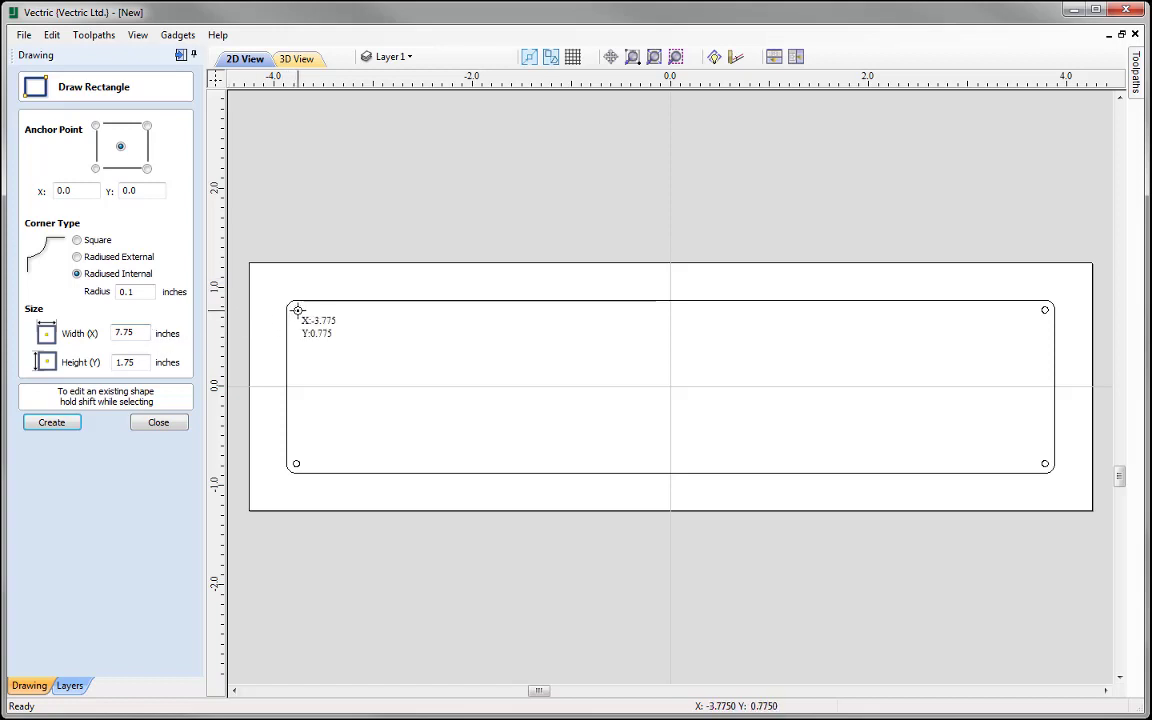
pyautogui.moveTo(297, 310); pyautogui.dragTo(1044, 465)
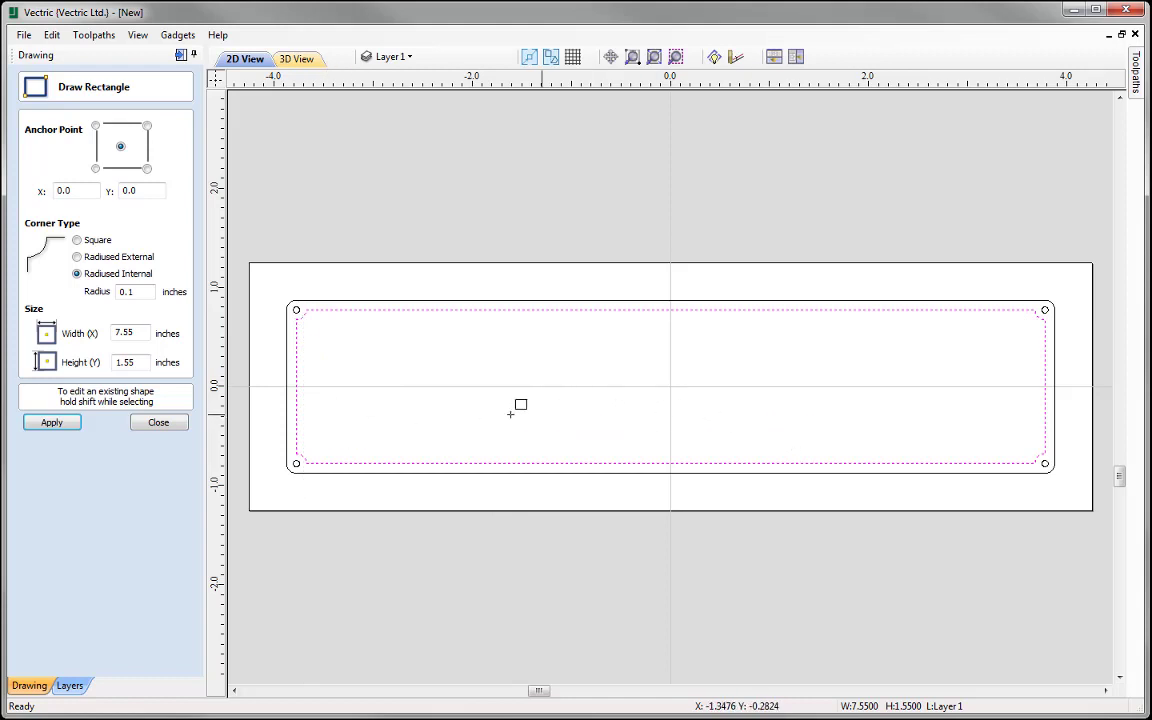
pyautogui.click(156, 424)
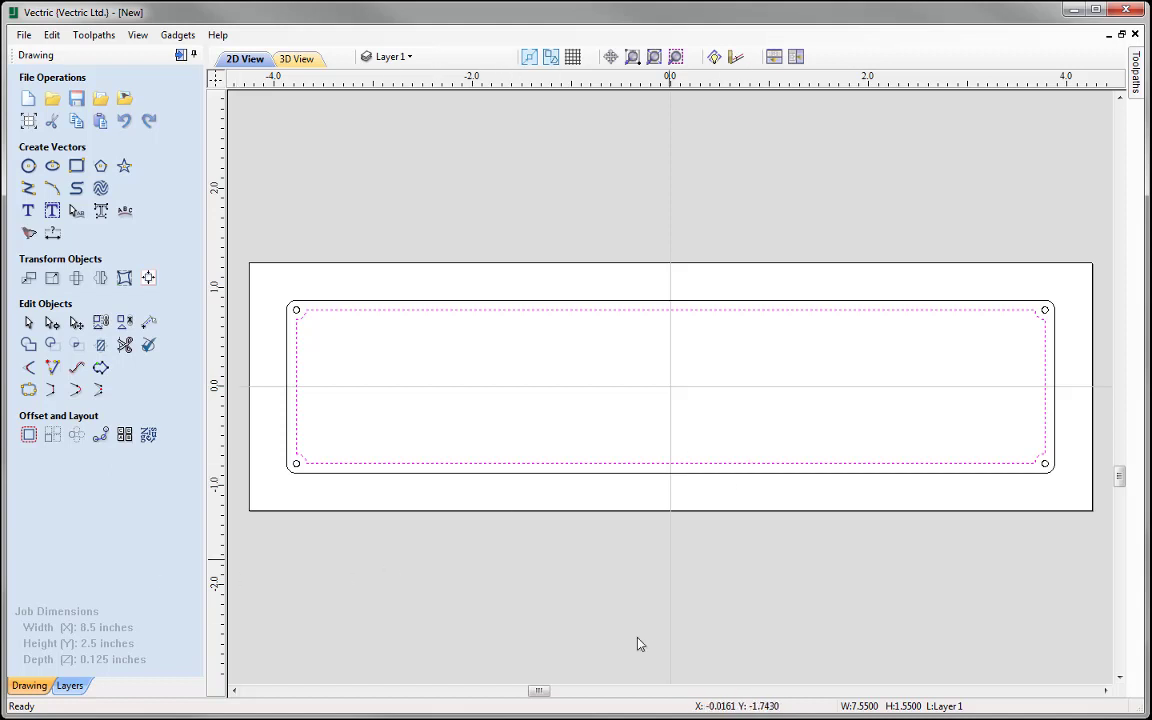
# - Enter the text 'Vectophone' for a new text object
pyautogui.click(27, 211)
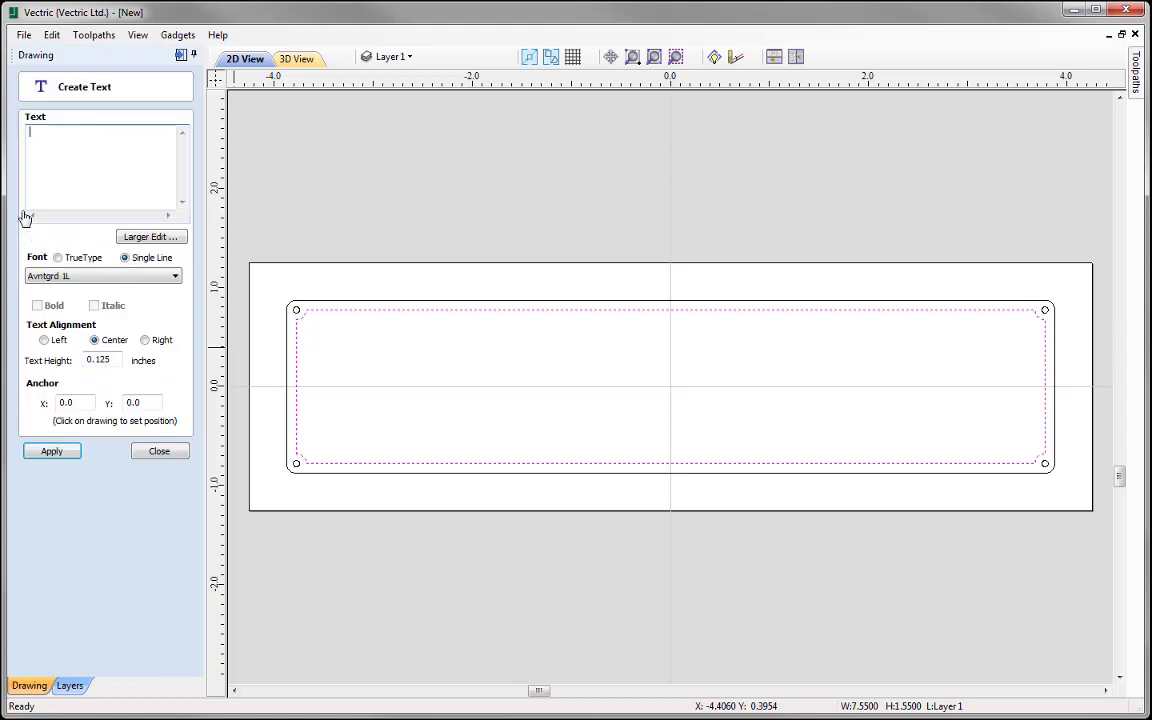
pyautogui.click(81, 152)
pyautogui.write('Vectophone')
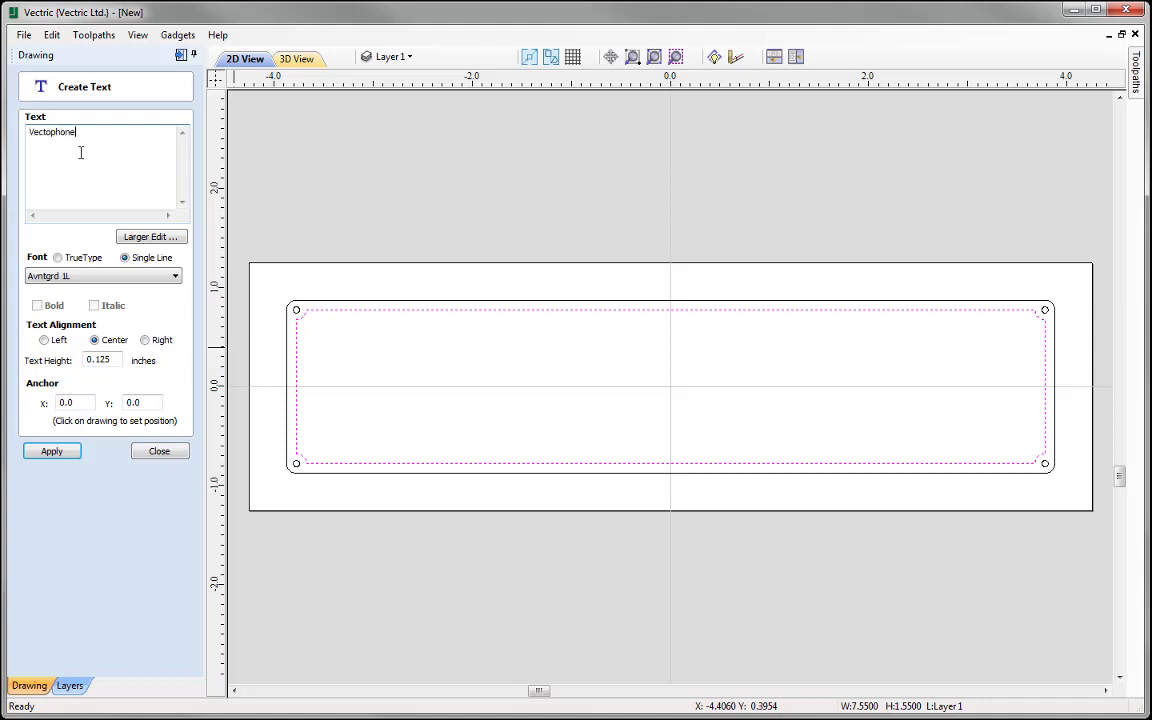
# - Set the TrueType font Brush Script MT at 1 inch height and create the text
pyautogui.click(56, 258)
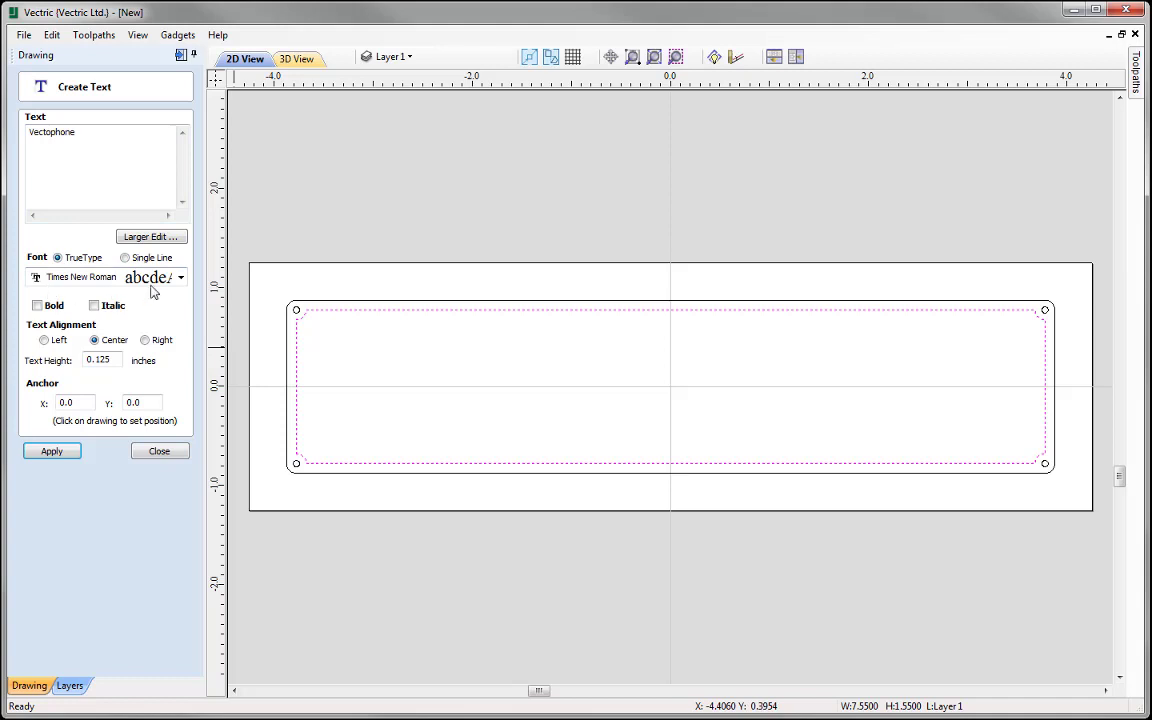
pyautogui.click(181, 279)
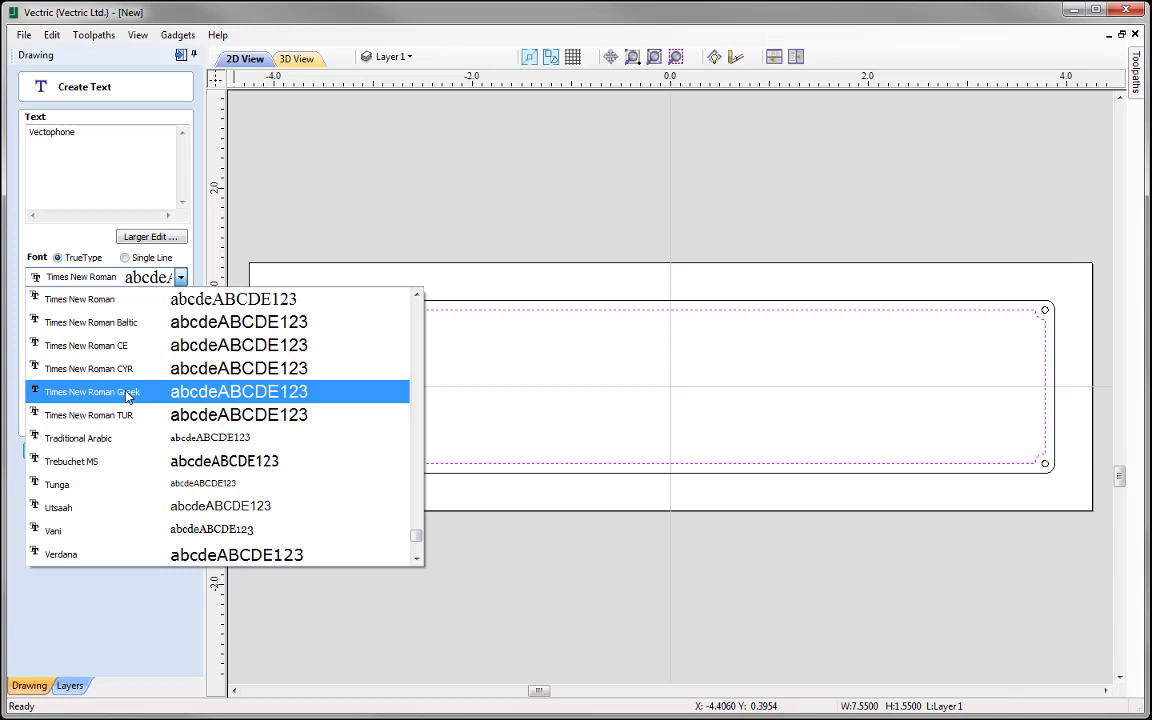
pyautogui.write('bru')
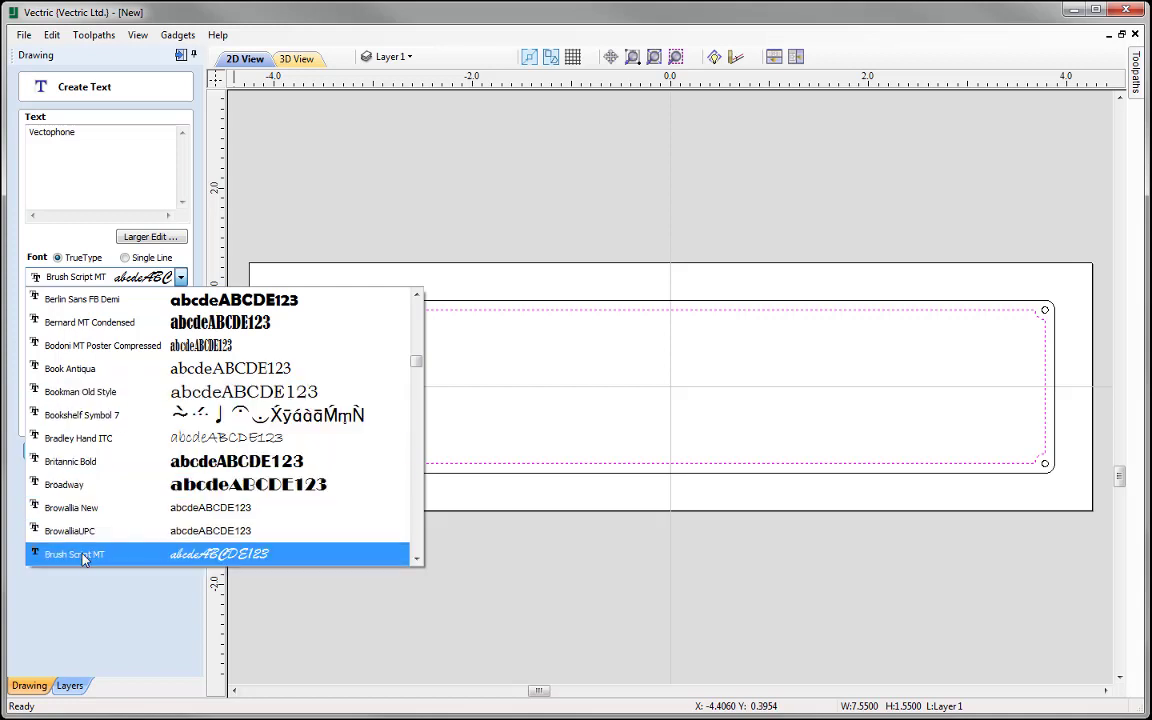
pyautogui.click(76, 498)
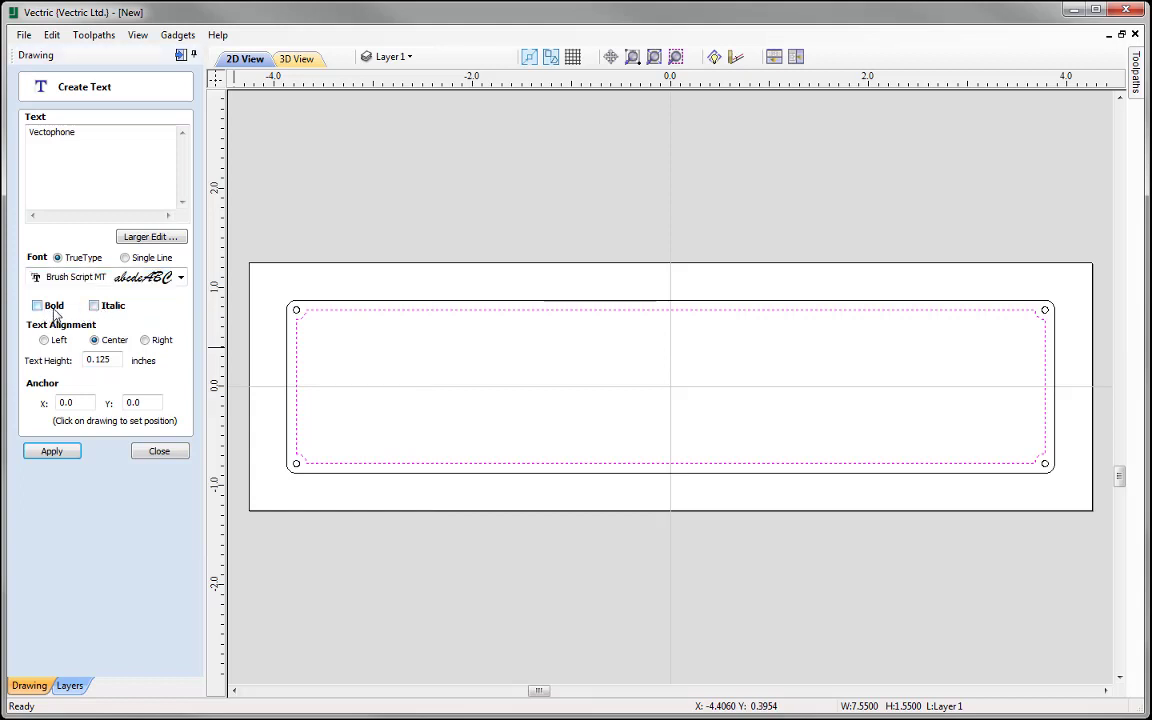
pyautogui.doubleClick(114, 364)
pyautogui.write('1')
pyautogui.click(46, 453)
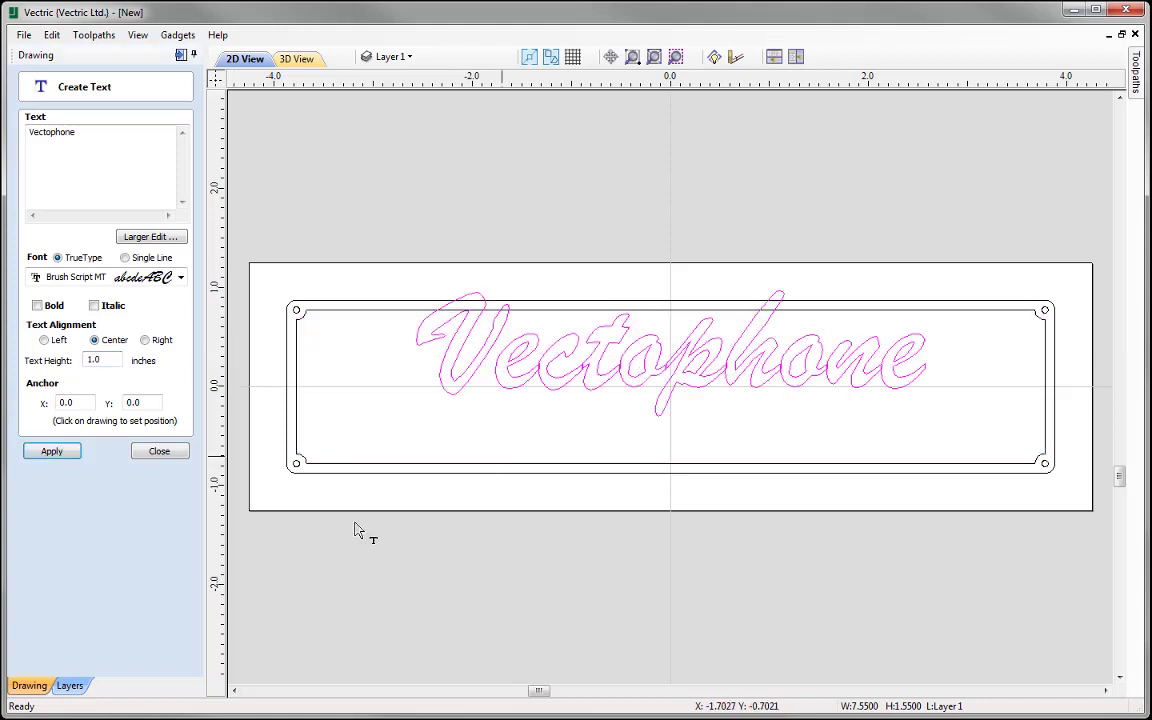
# - Drag the Vectophone text down to the centre of the plate inside the border
pyautogui.click(163, 453)
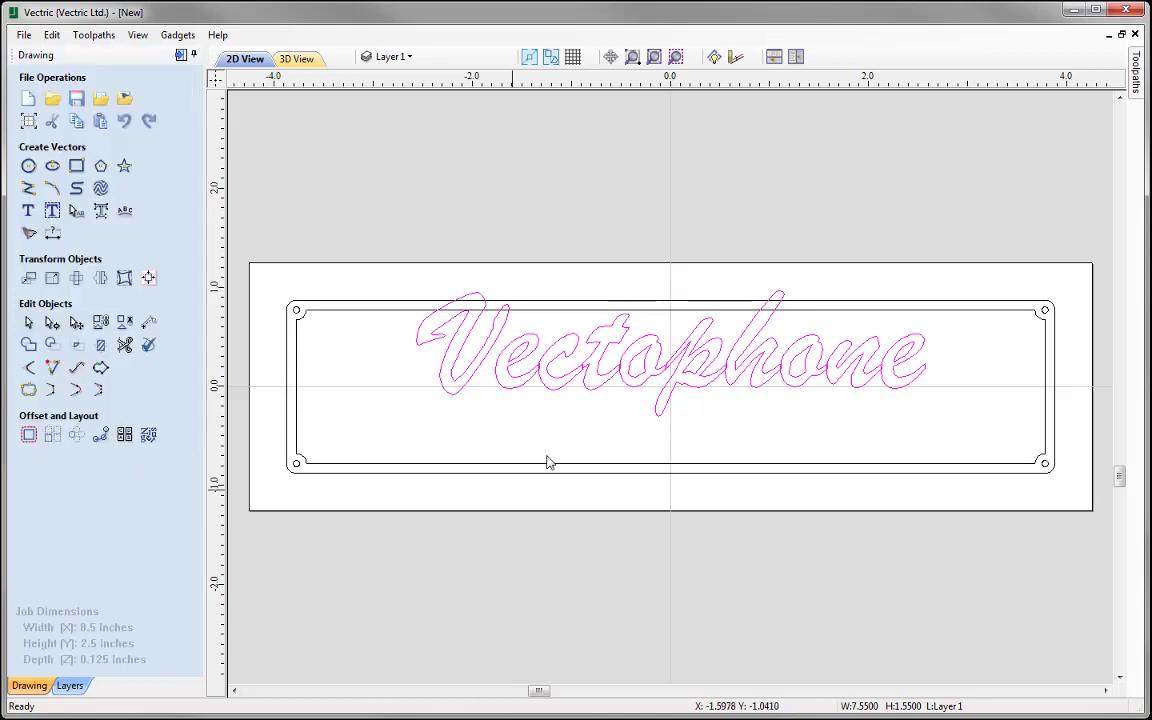
pyautogui.click(660, 402)
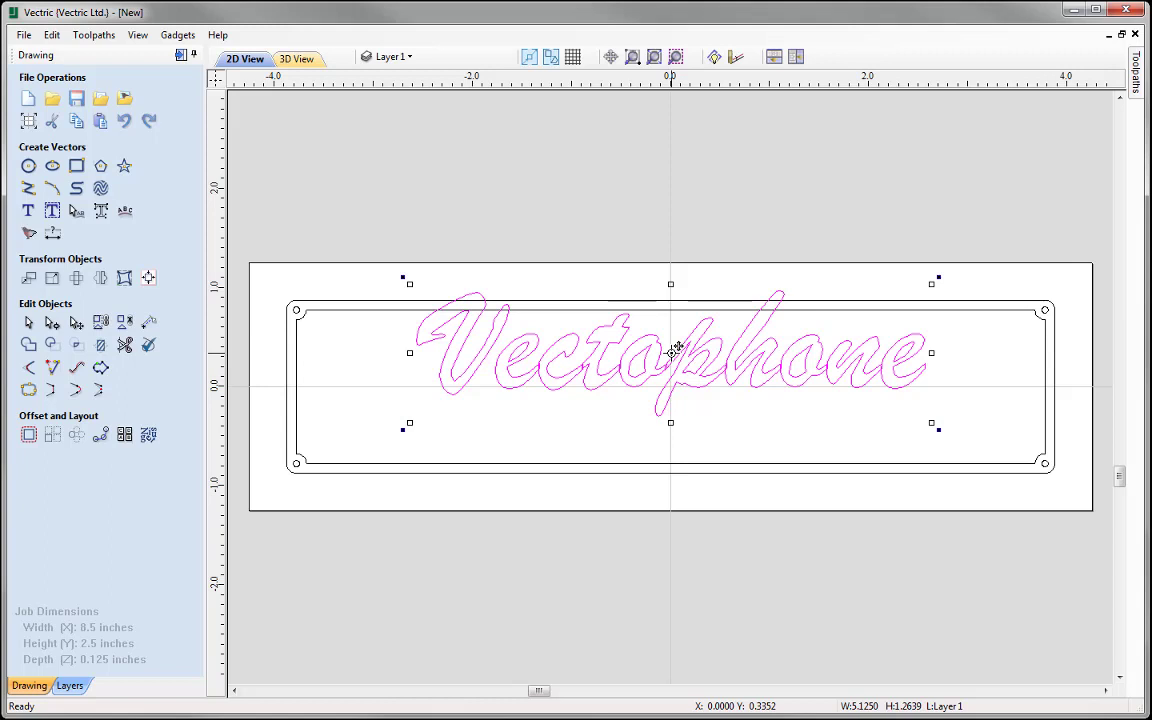
pyautogui.moveTo(674, 347); pyautogui.dragTo(672, 386)
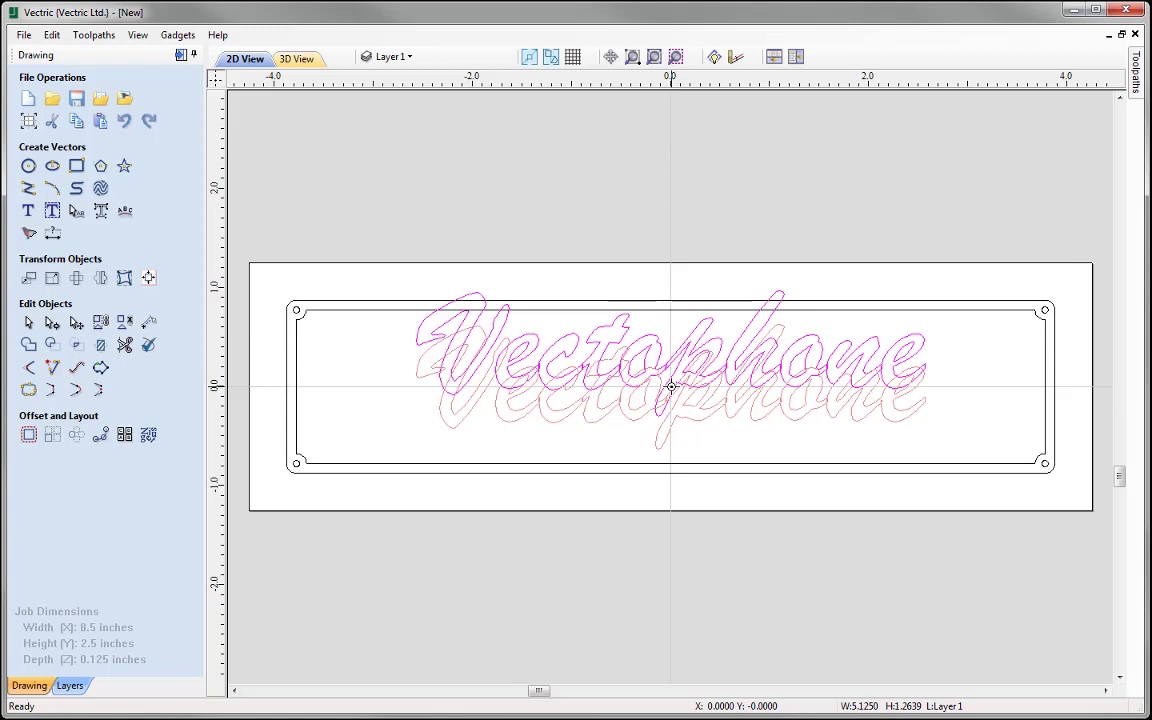
pyautogui.moveTo(672, 386); pyautogui.dragTo(672, 386)
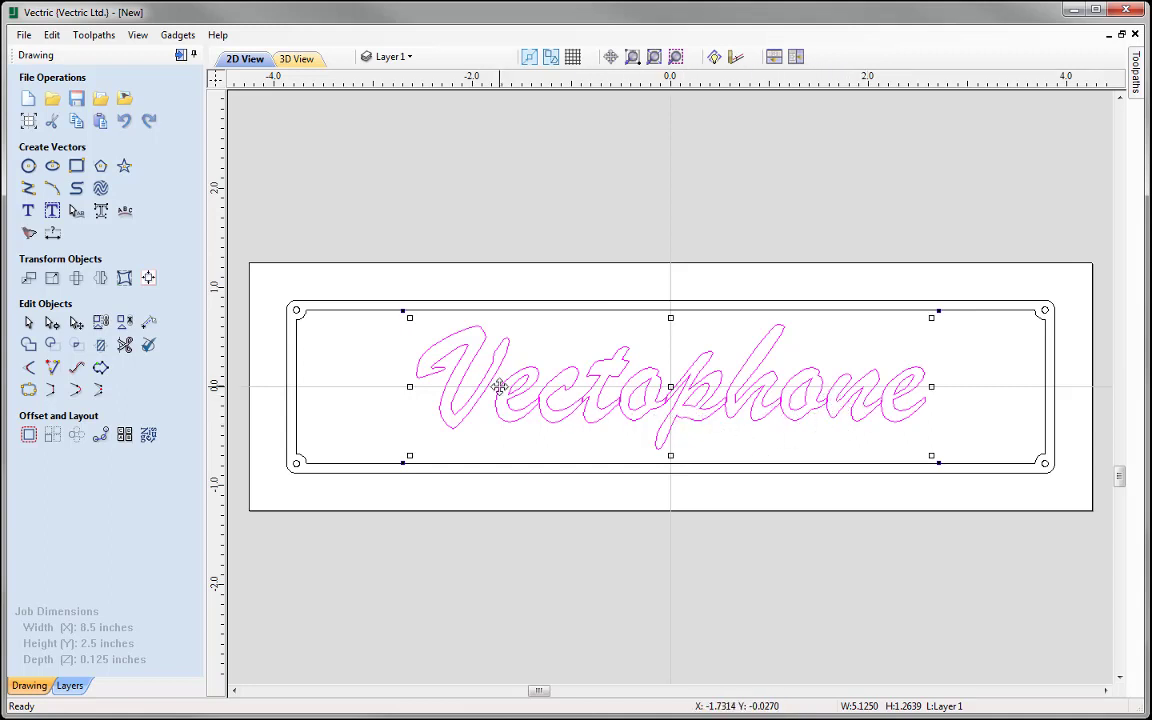
# - Zoom to the Vectophone text and decrease its letter spacing three times until letters overlap
pyautogui.click(77, 215)
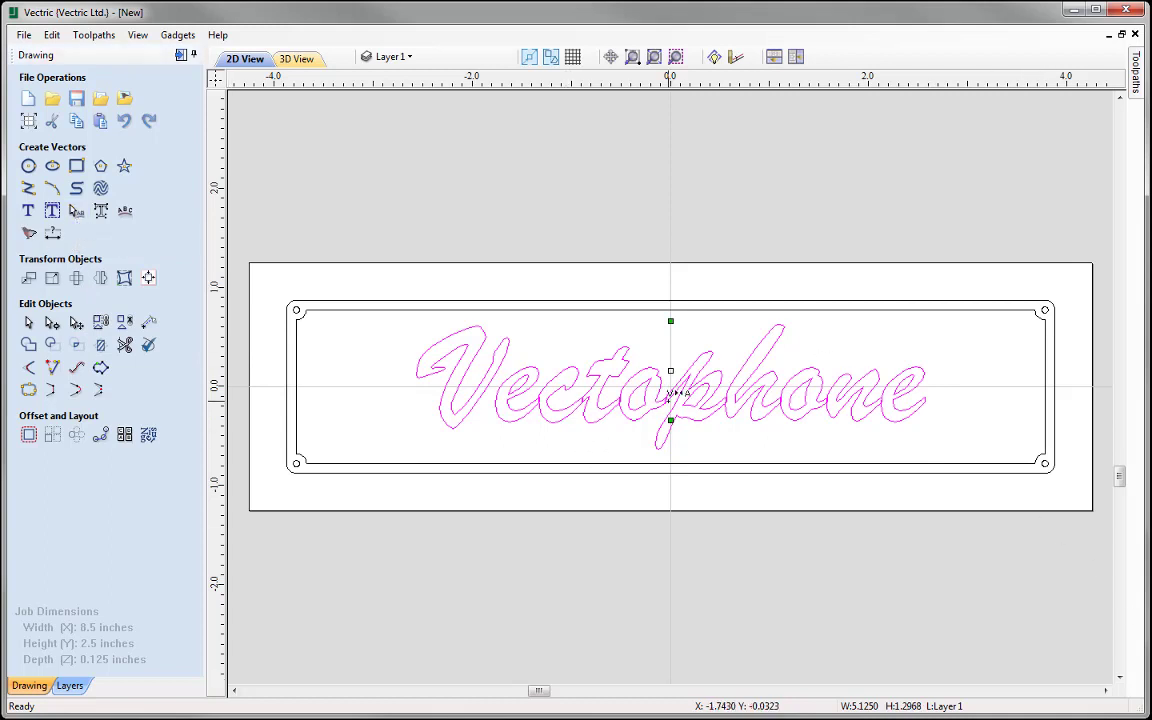
pyautogui.click(676, 57)
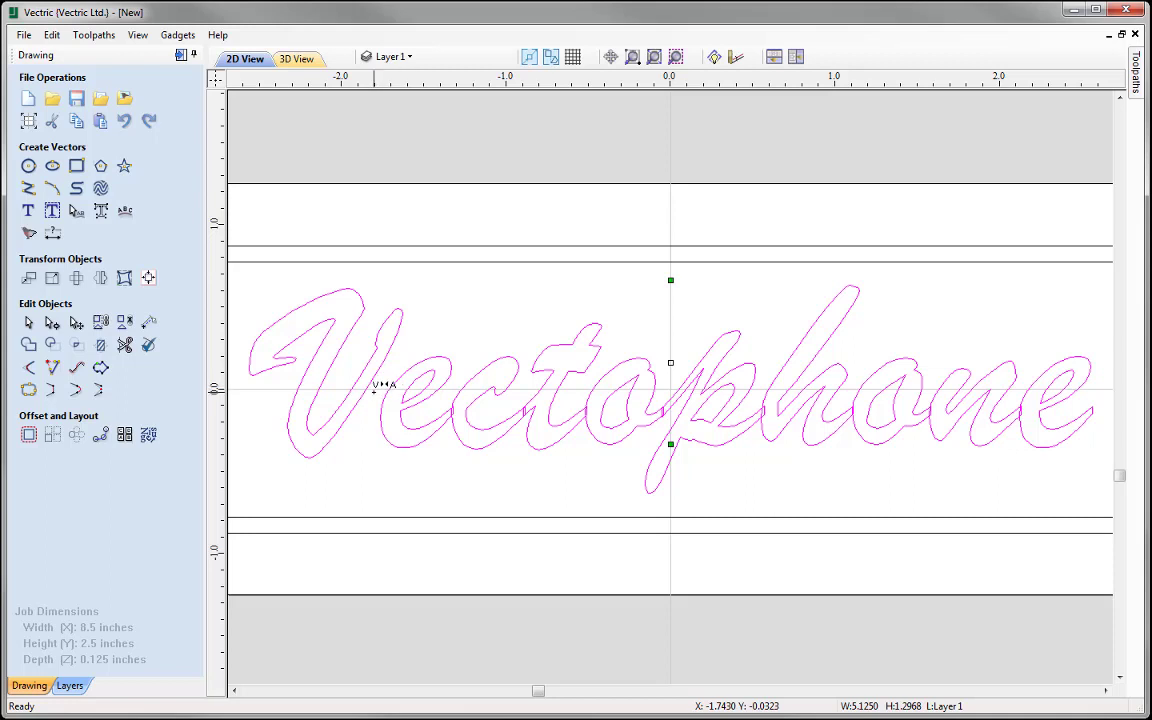
pyautogui.press('Left')
pyautogui.press('Left')
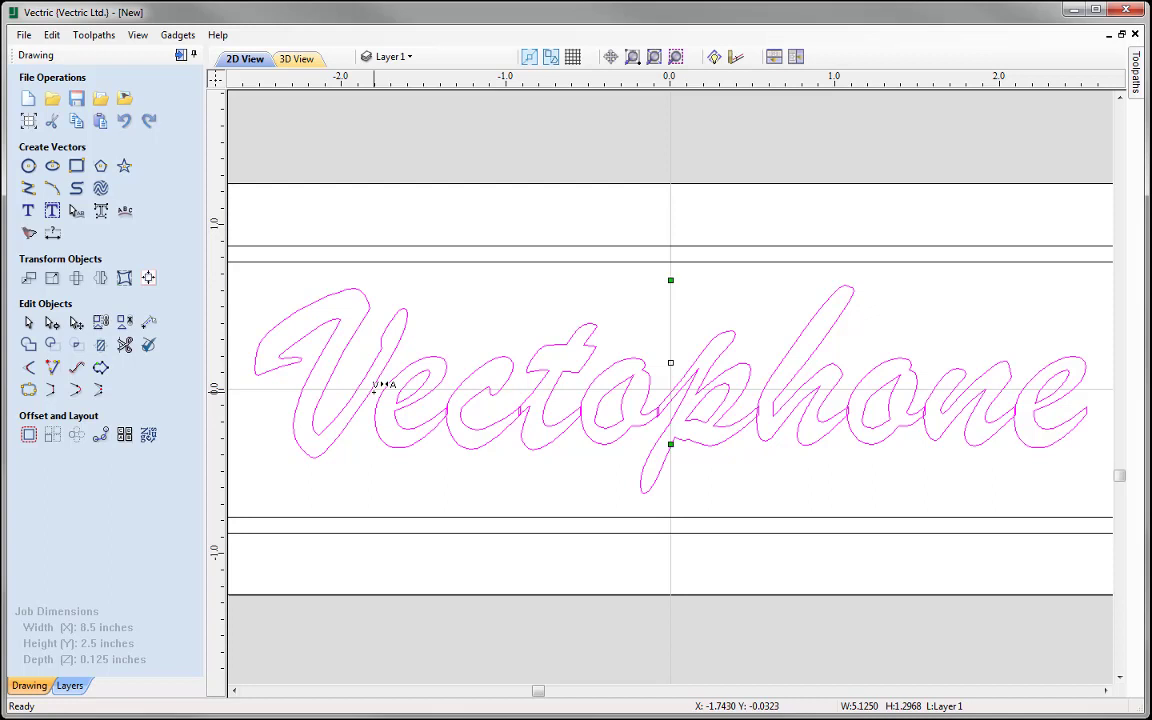
pyautogui.press('Left')
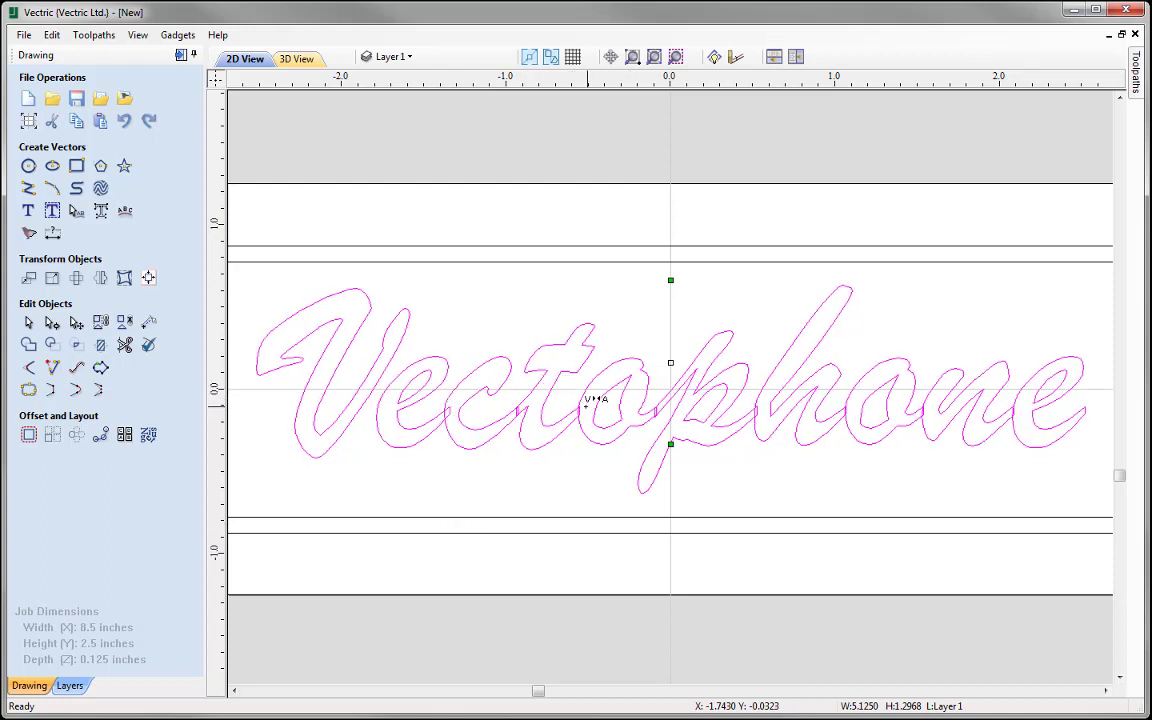
pyautogui.press('Left')
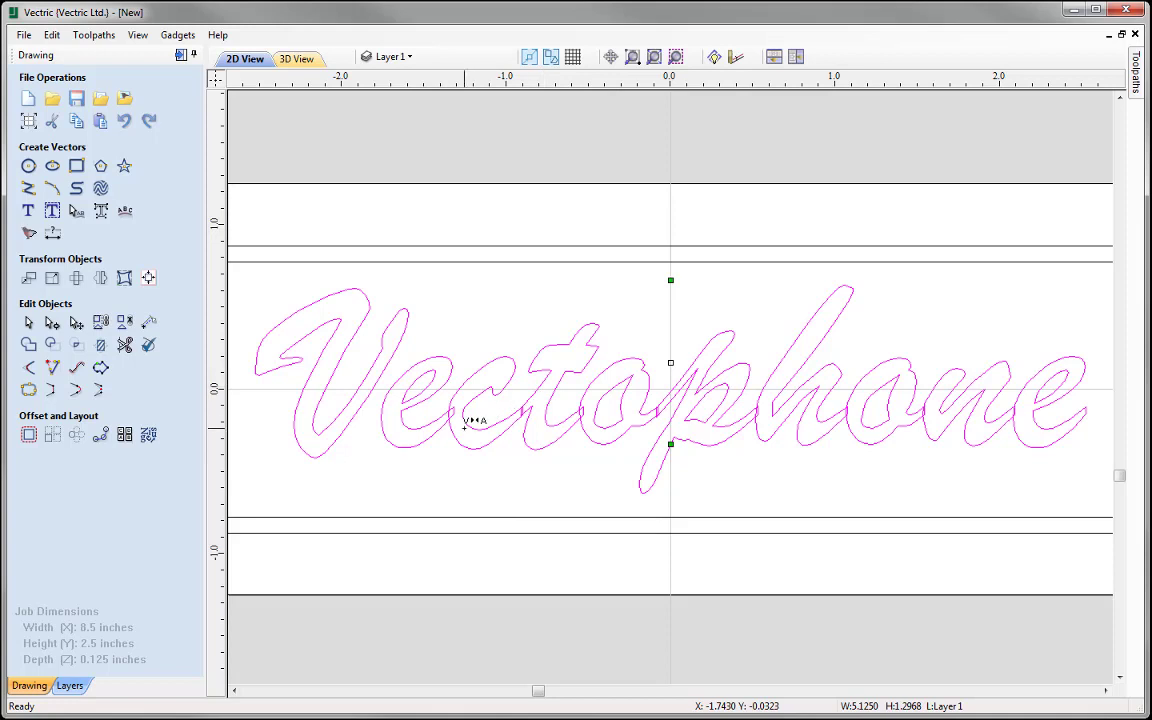
pyautogui.click(29, 325)
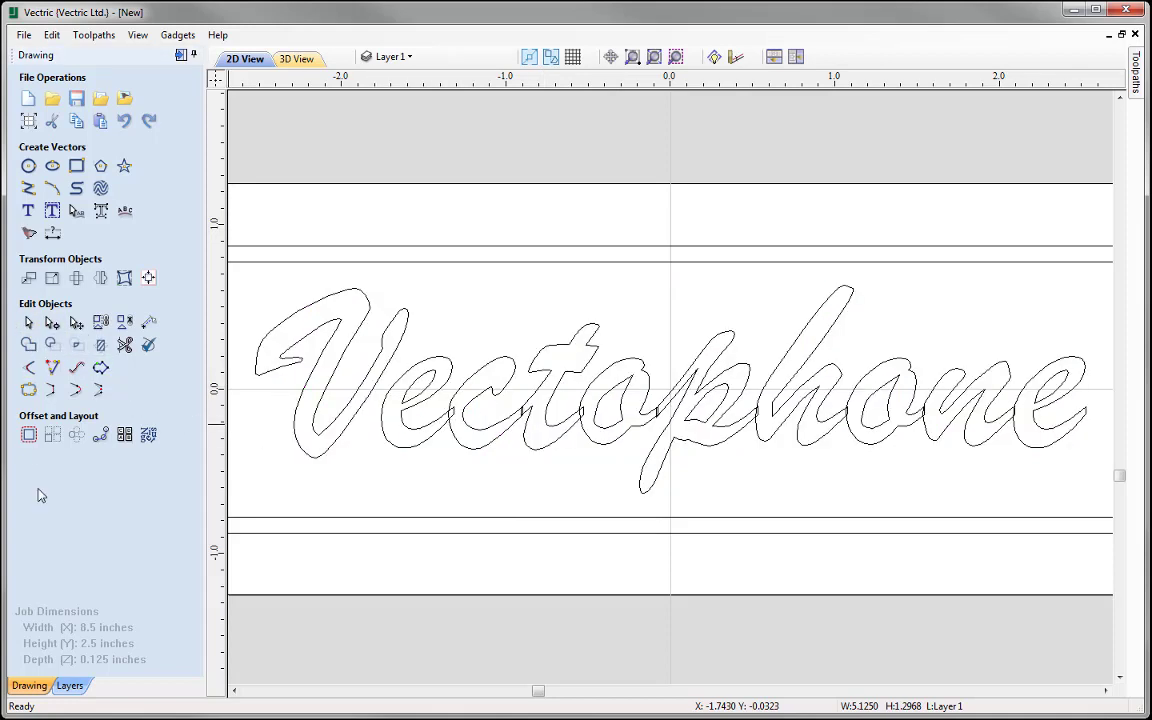
# - Zoom to the drawing limits and select the Vectophone text
pyautogui.click(657, 58)
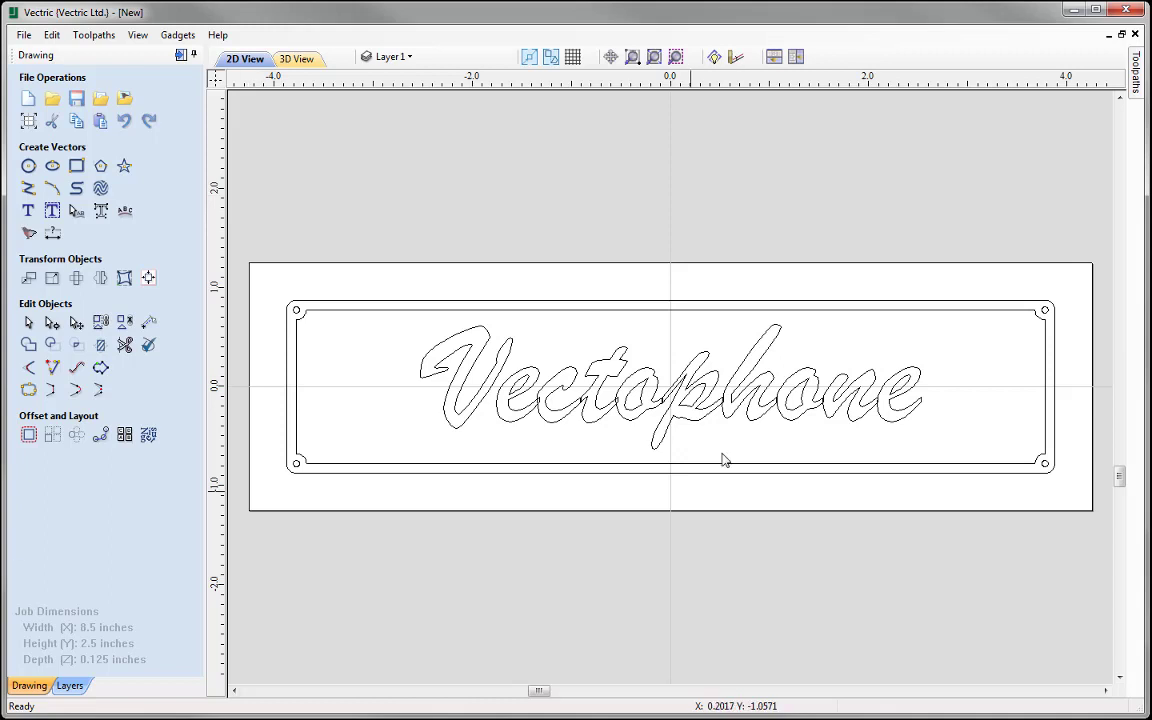
pyautogui.click(709, 392)
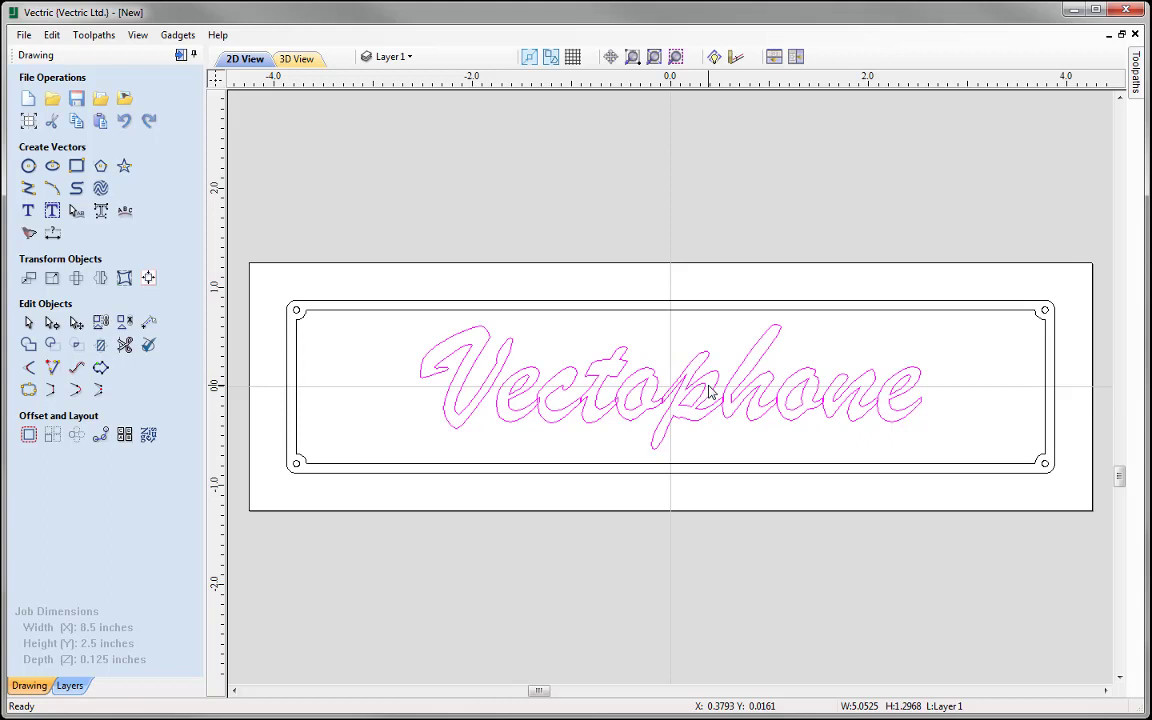
# - Convert the Vectophone text to curves and check the letters are separate outlines
pyautogui.rightClick(709, 392)
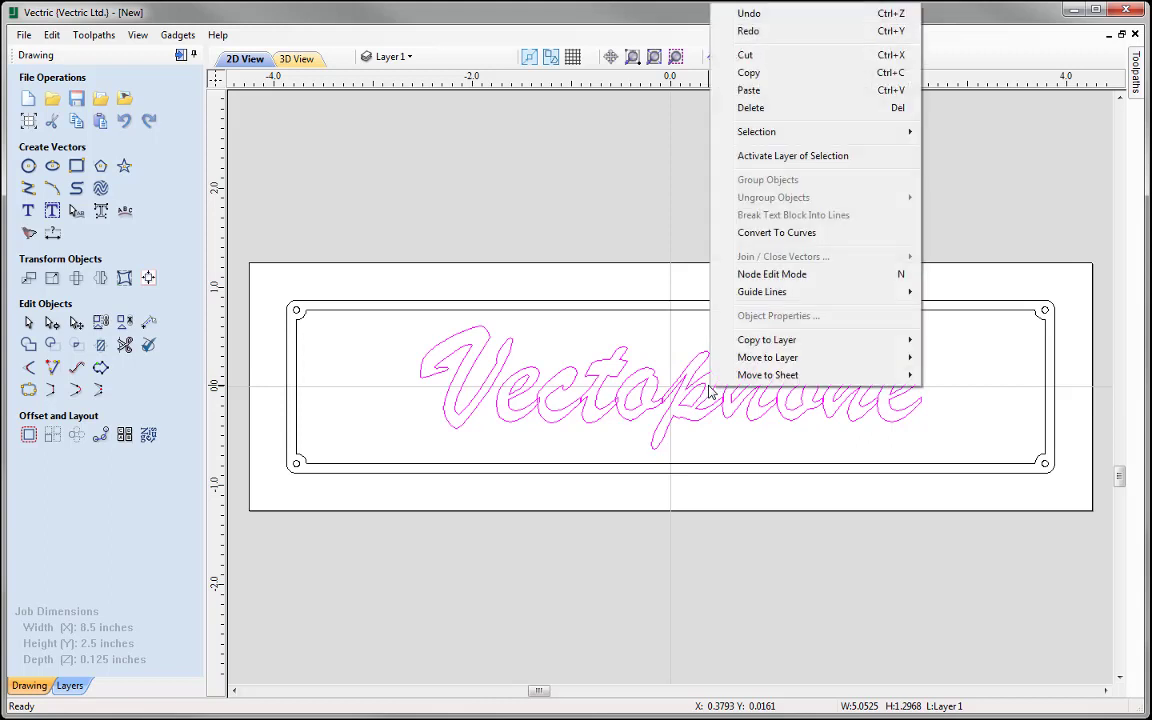
pyautogui.click(818, 233)
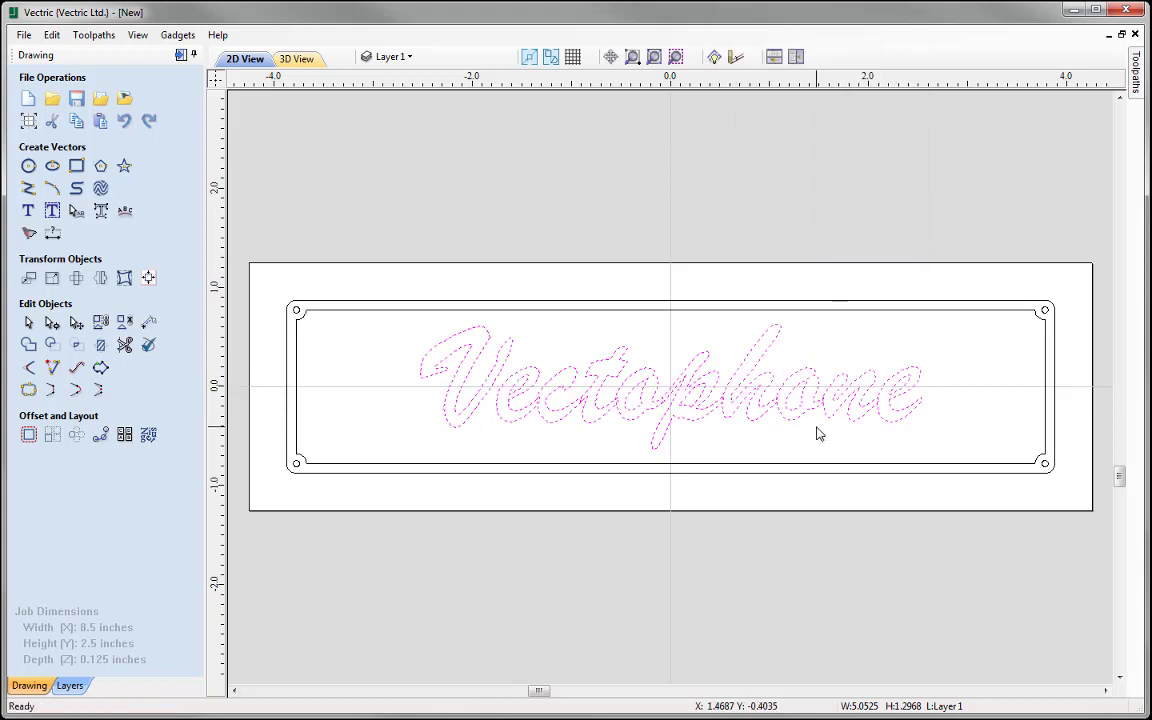
pyautogui.click(826, 431)
pyautogui.click(812, 429)
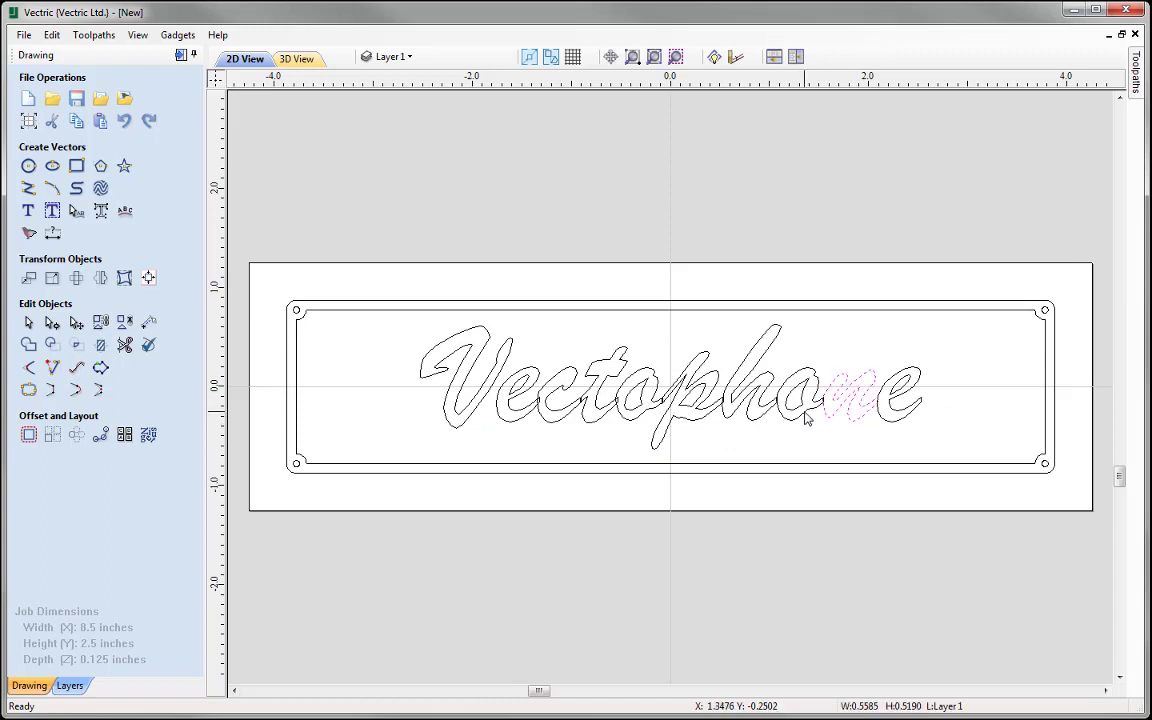
pyautogui.click(779, 421)
pyautogui.click(712, 419)
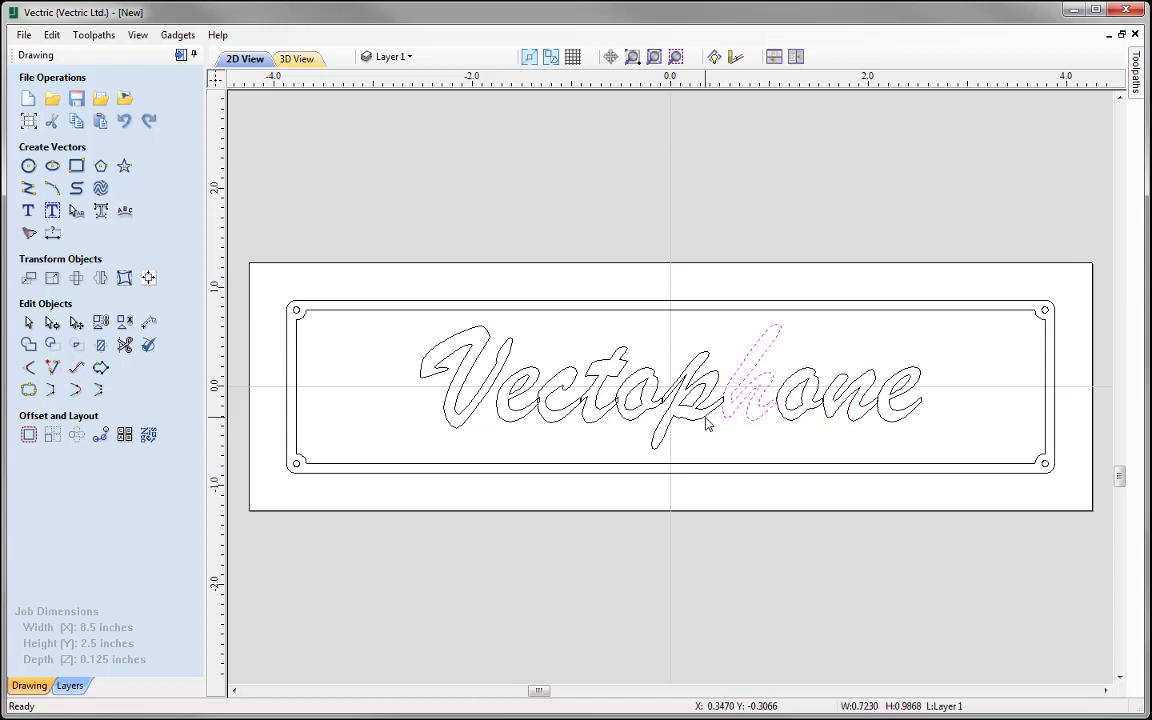
pyautogui.click(688, 378)
pyautogui.click(616, 360)
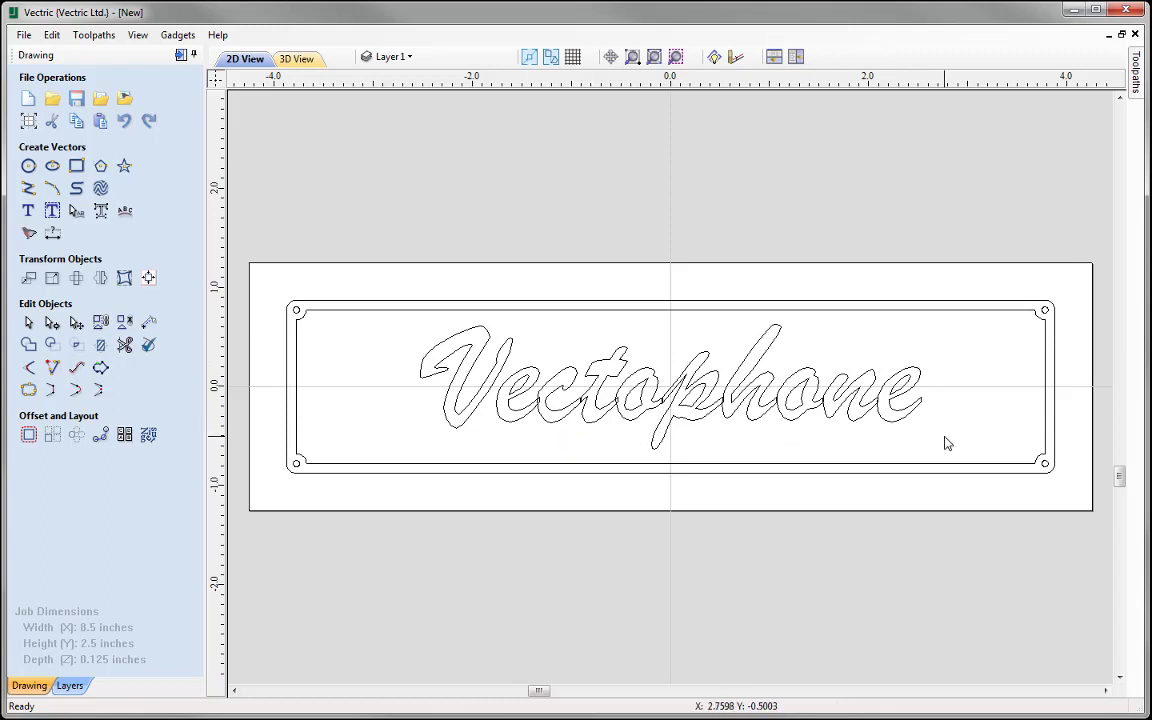
# - Window-select the 'ectophone' letters, leaving out the V and the inner holes of o, p and o
pyautogui.moveTo(944, 437); pyautogui.dragTo(521, 356)
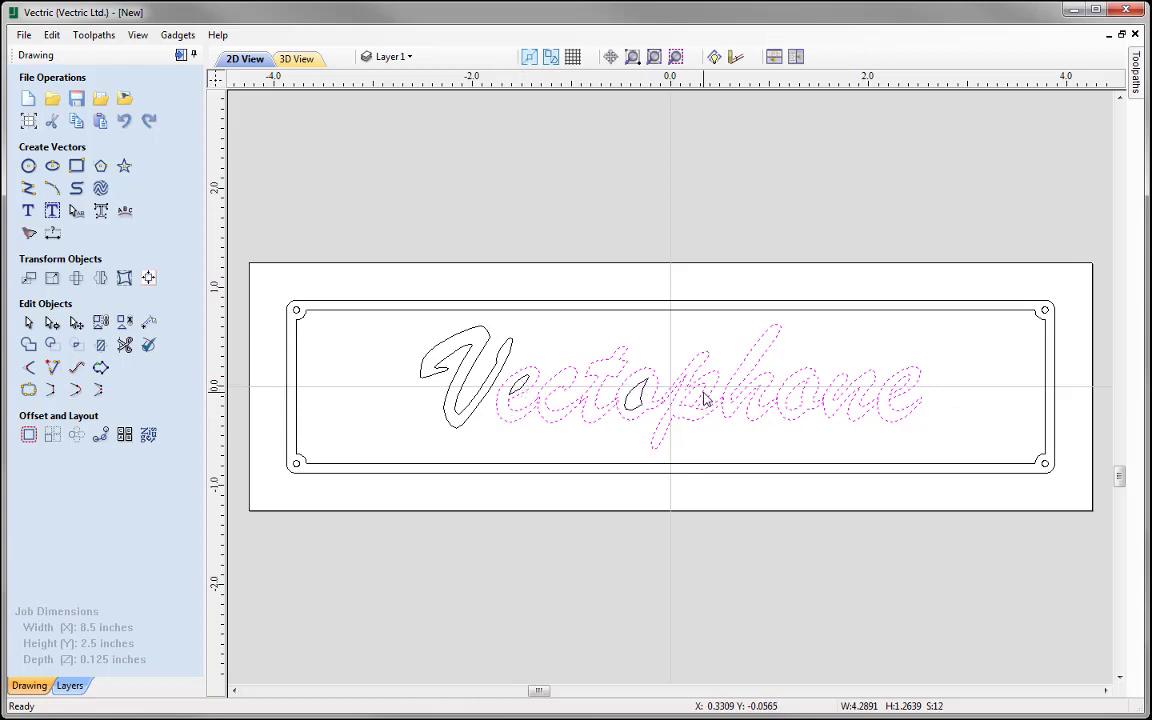
pyautogui.keyDown('shift'); pyautogui.click(800, 398); pyautogui.keyUp('shift')
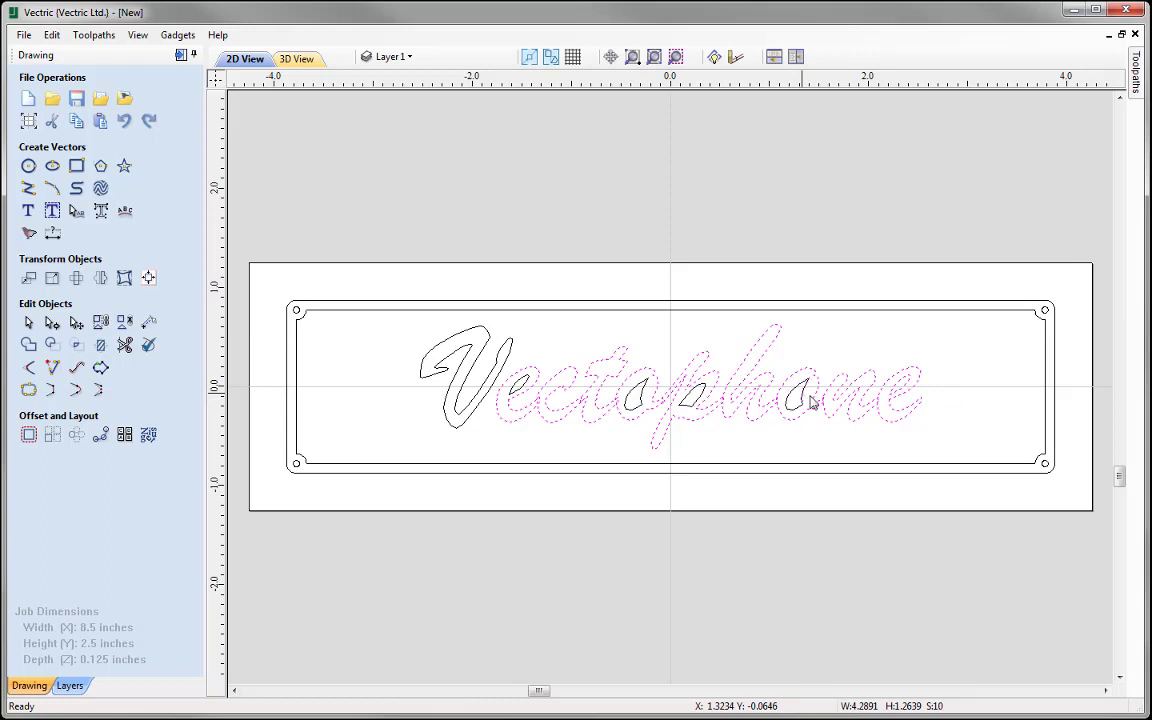
pyautogui.keyDown('shift'); pyautogui.click(897, 396); pyautogui.keyUp('shift')
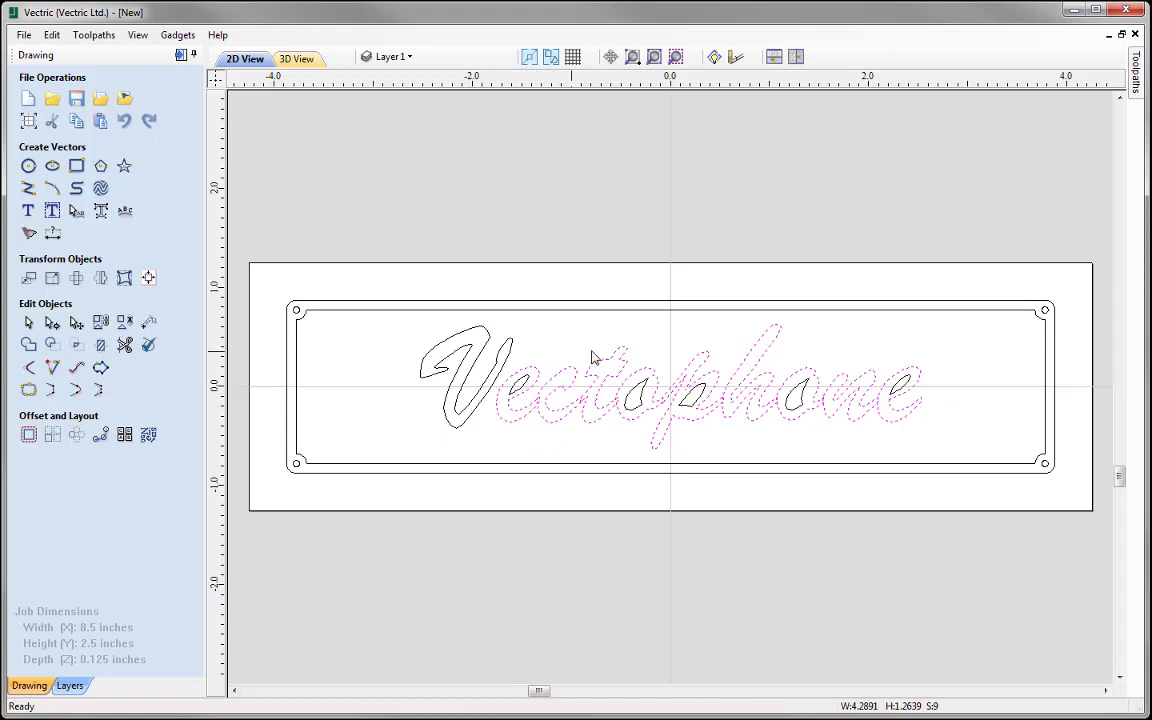
# - Weld the selected 'ectophone' letter outlines into a single vector
pyautogui.click(29, 346)
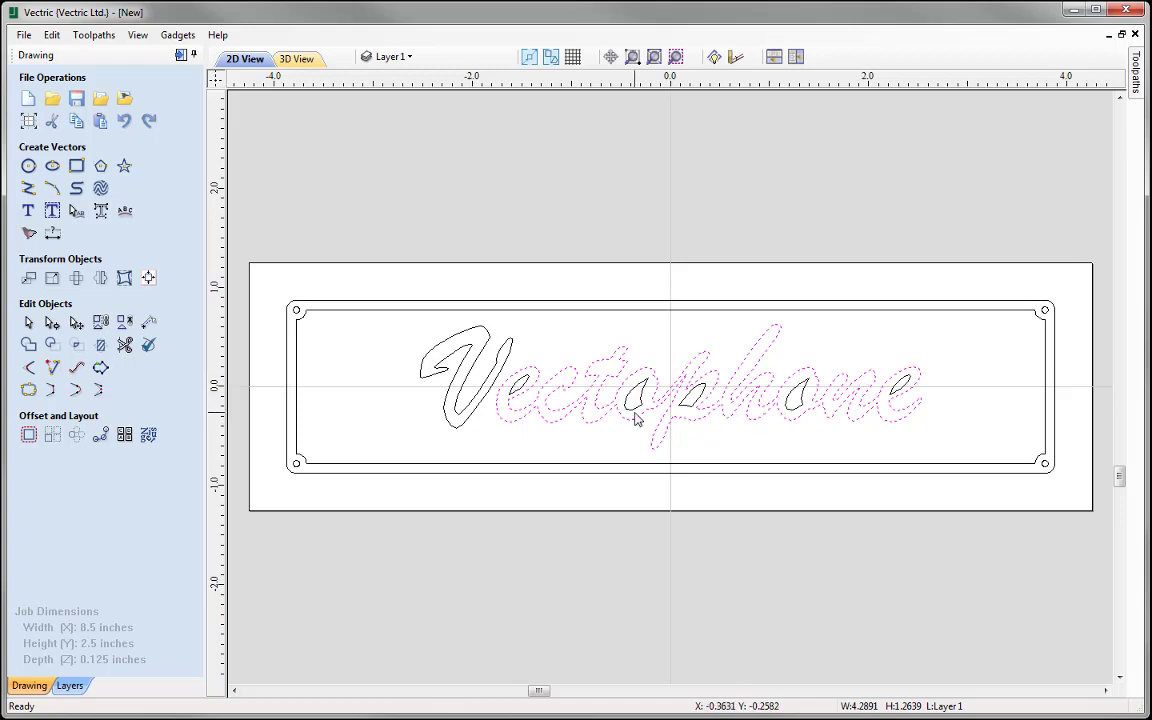
# - Zoom in on the o–p join and delete the kink node in node editing
pyautogui.scroll(4, 643, 418)
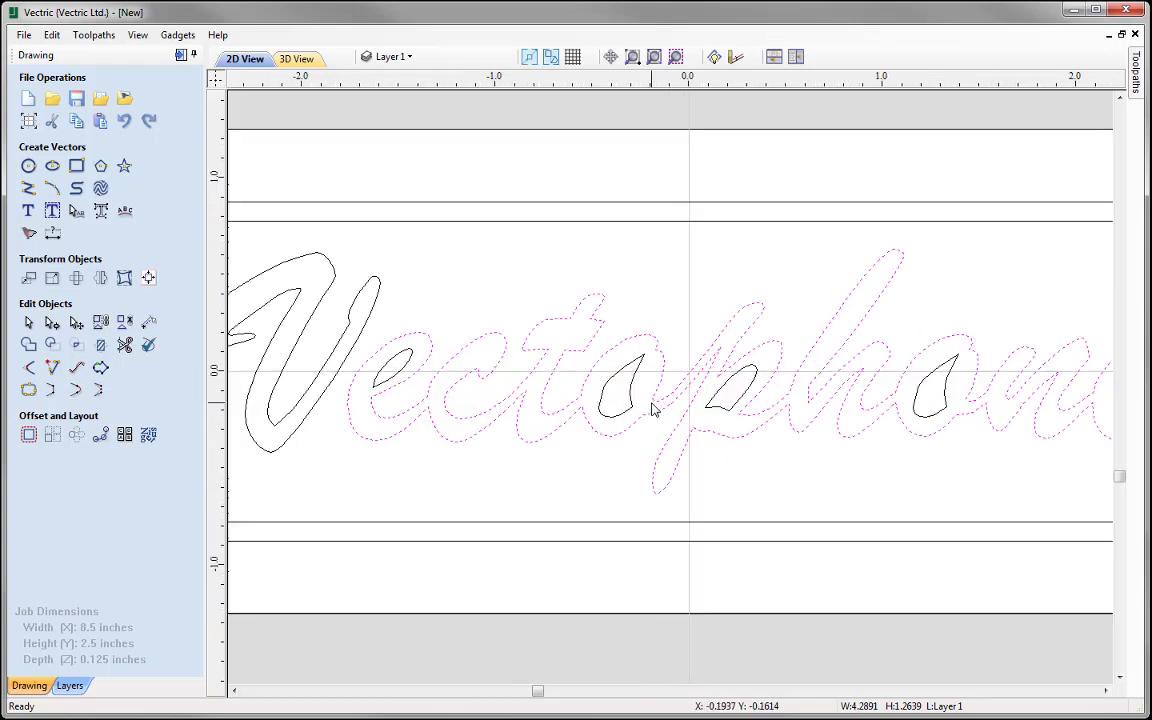
pyautogui.scroll(6, 710, 388)
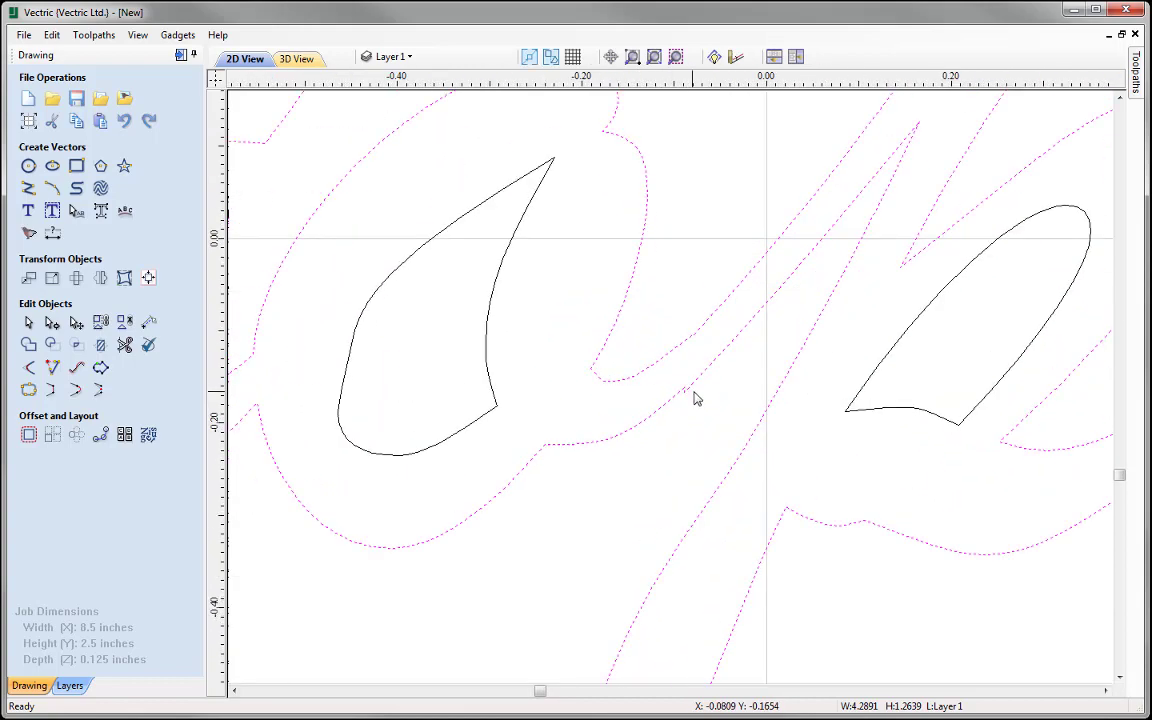
pyautogui.scroll(1, 676, 390)
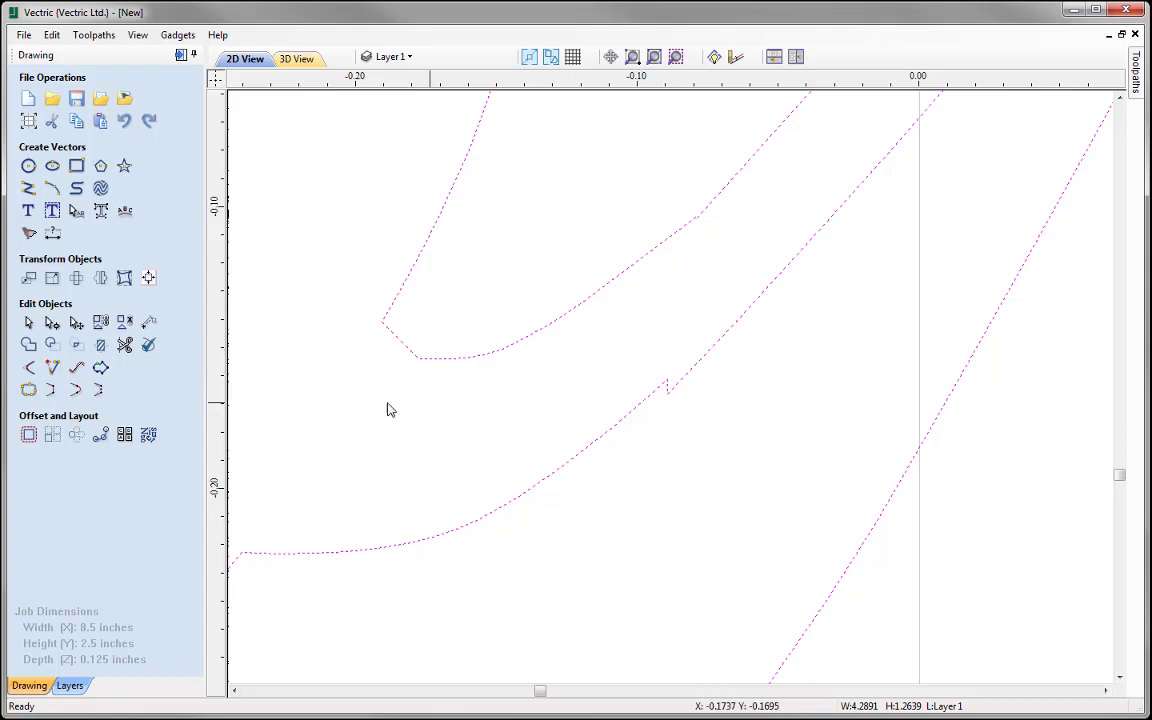
pyautogui.click(52, 322)
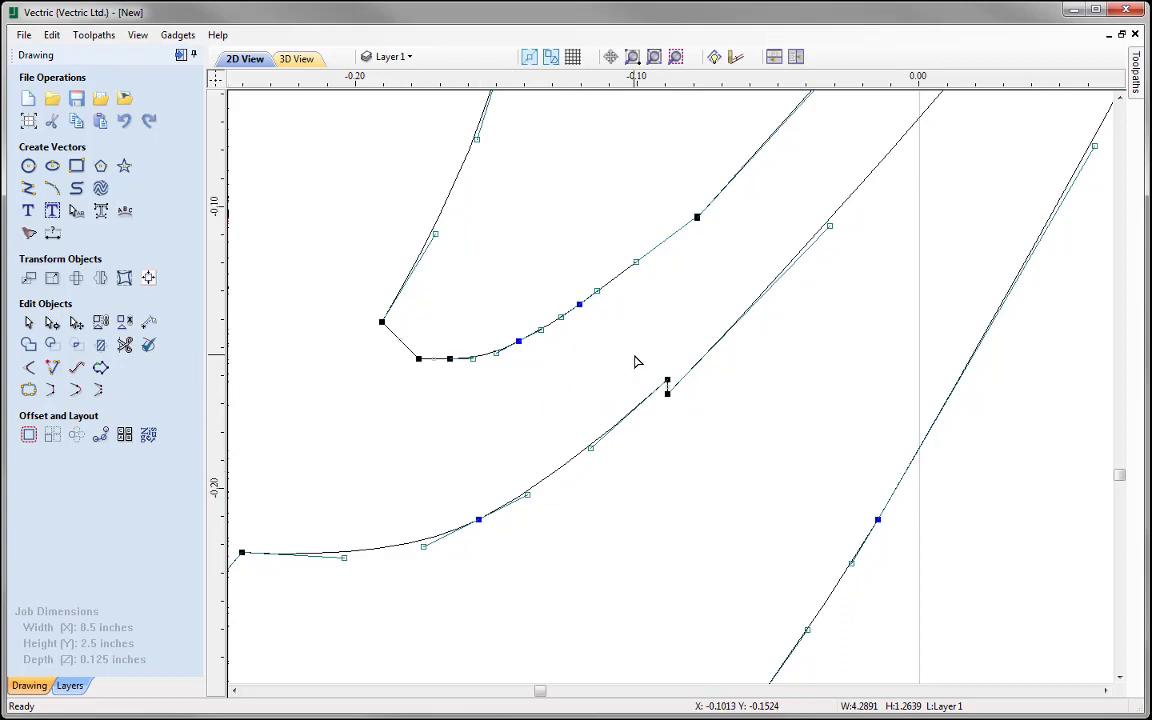
pyautogui.rightClick(667, 379)
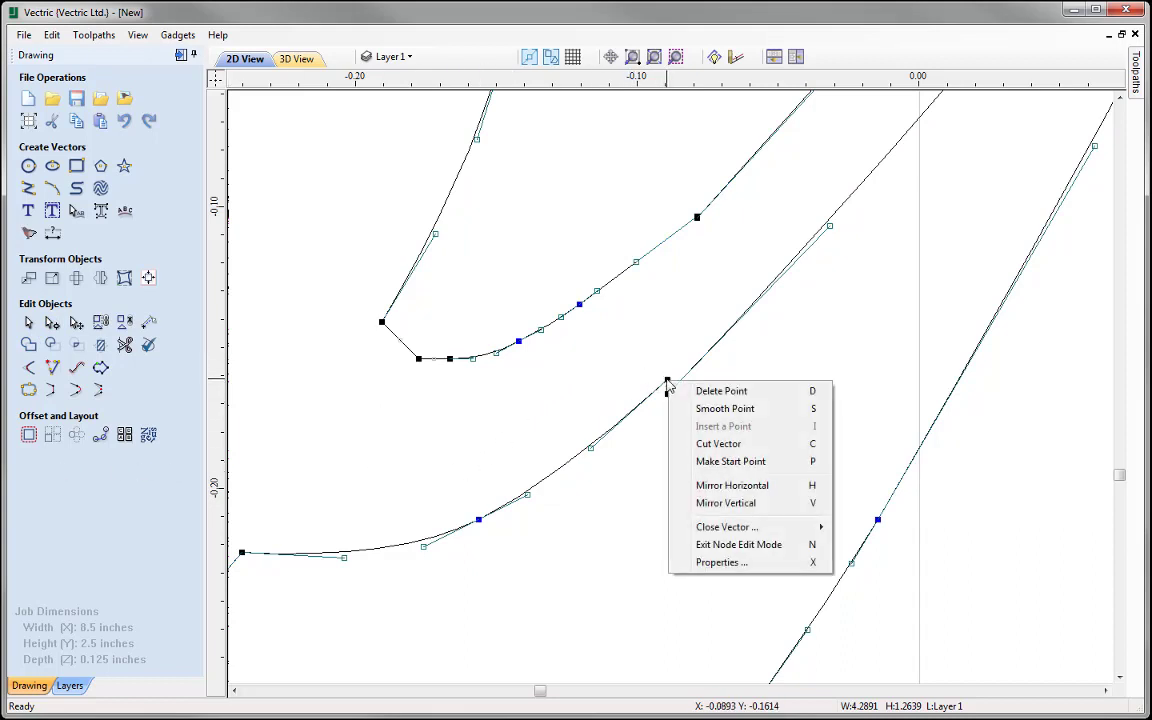
pyautogui.click(755, 398)
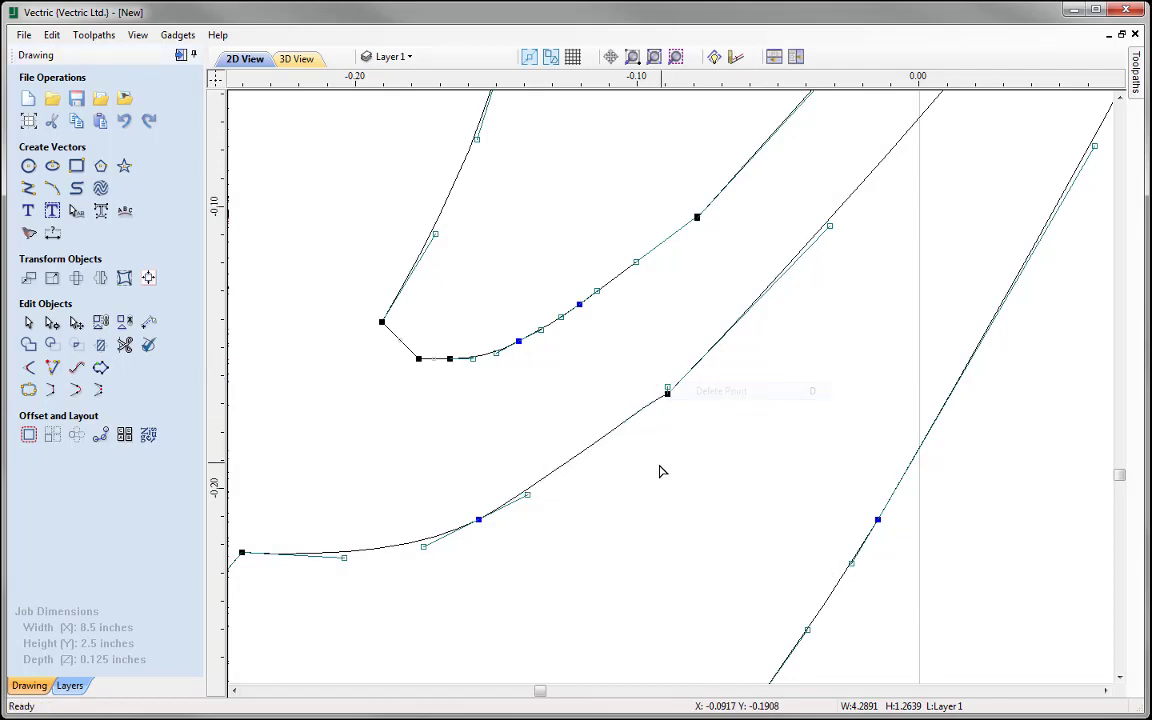
# - Reselect the welded outline and delete the leftover kink node at the o–p join
pyautogui.scroll(-3, 663, 462)
pyautogui.scroll(-1, 663, 455)
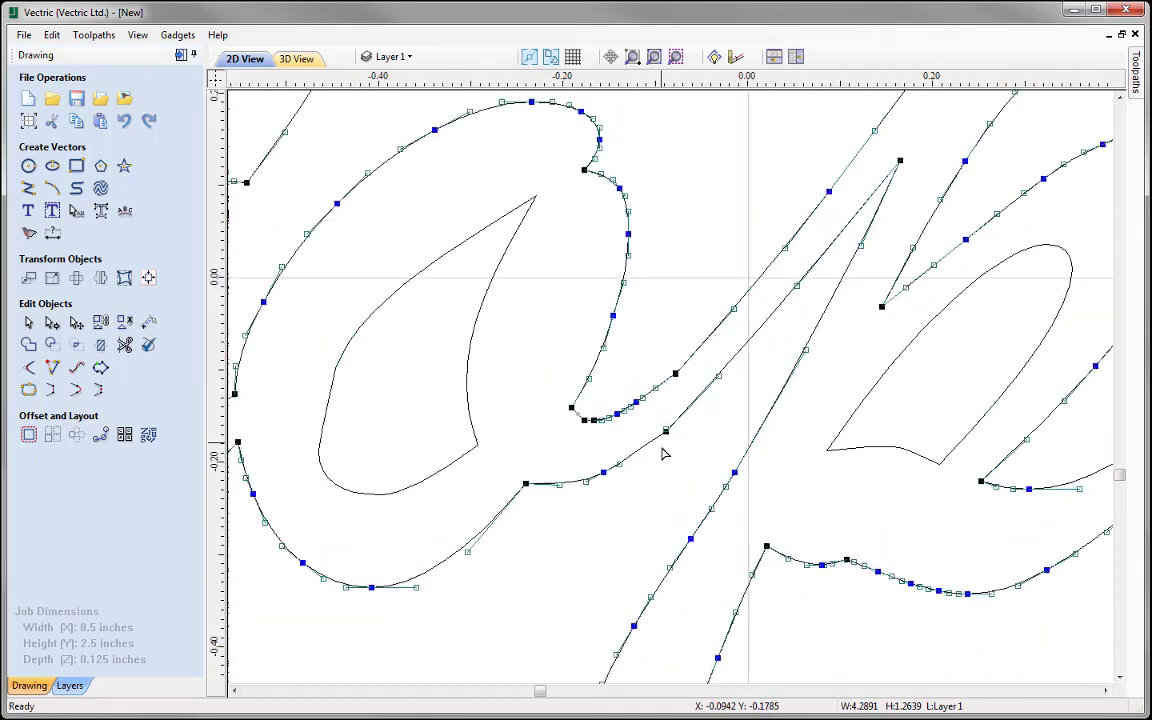
pyautogui.scroll(-1, 643, 492)
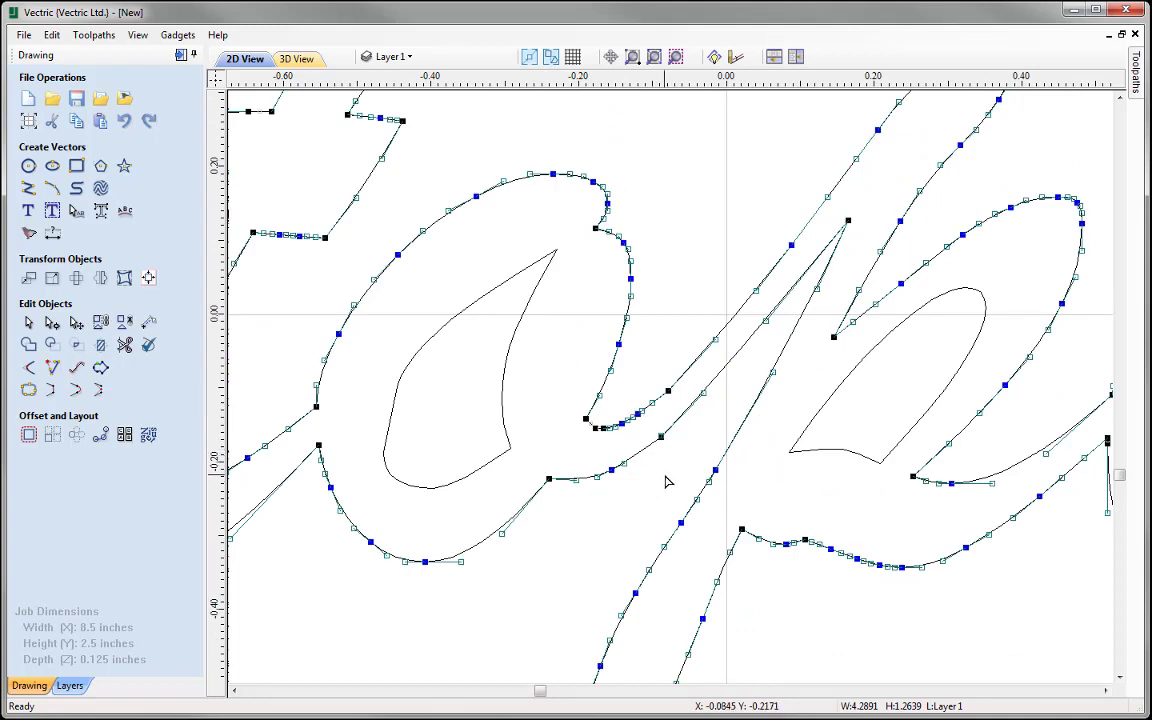
pyautogui.press('Escape')
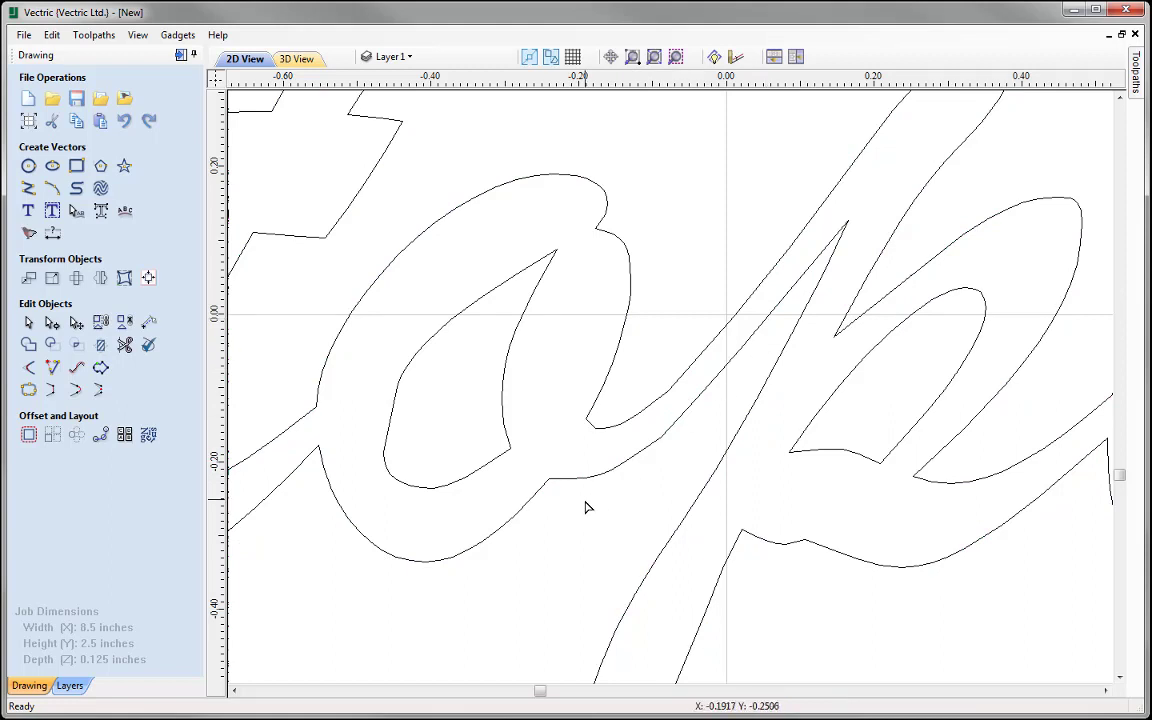
pyautogui.click(659, 438)
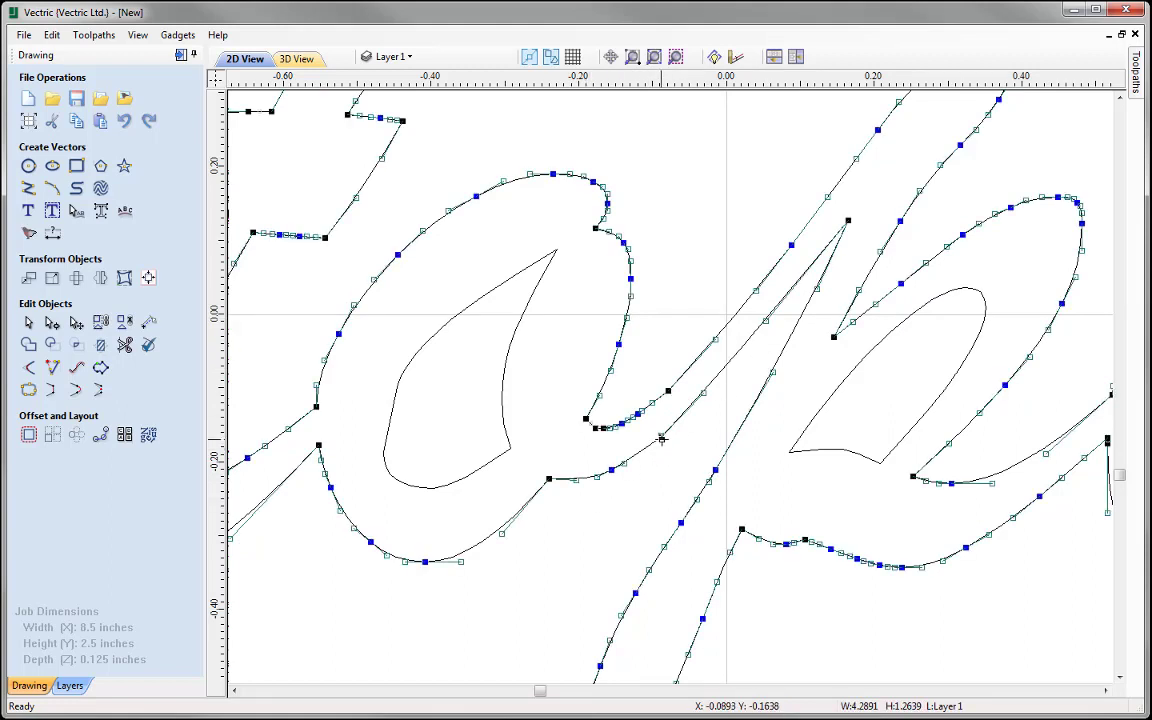
pyautogui.scroll(3, 661, 437)
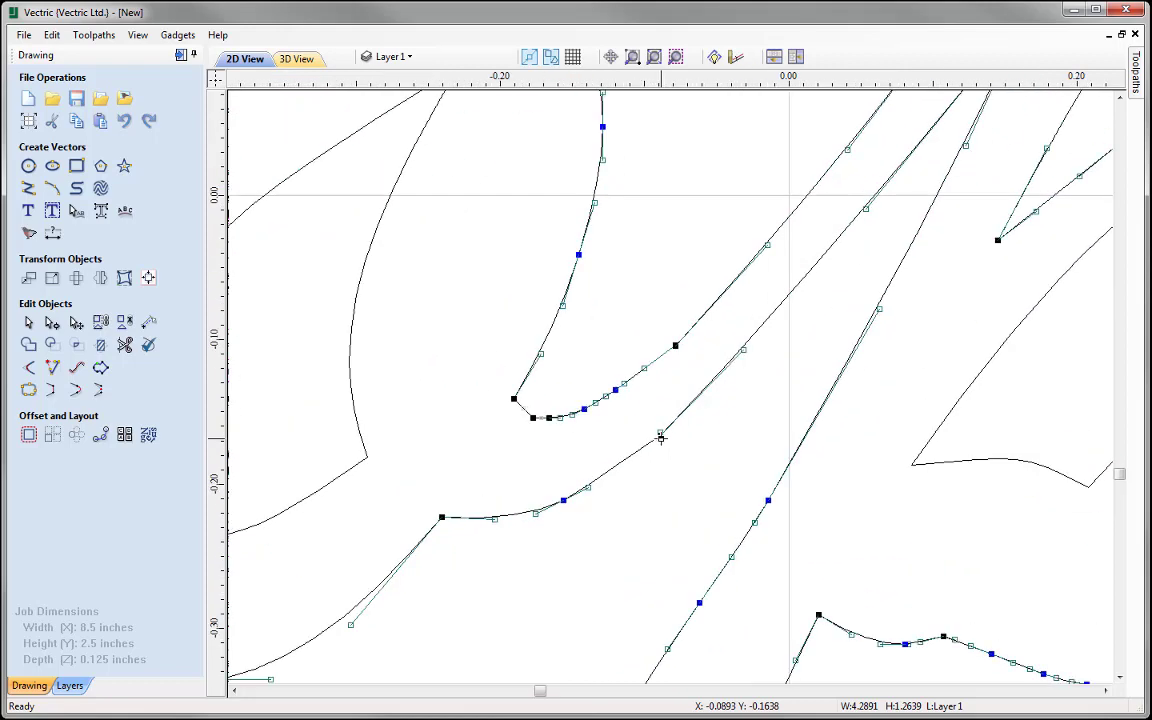
pyautogui.scroll(5, 668, 452)
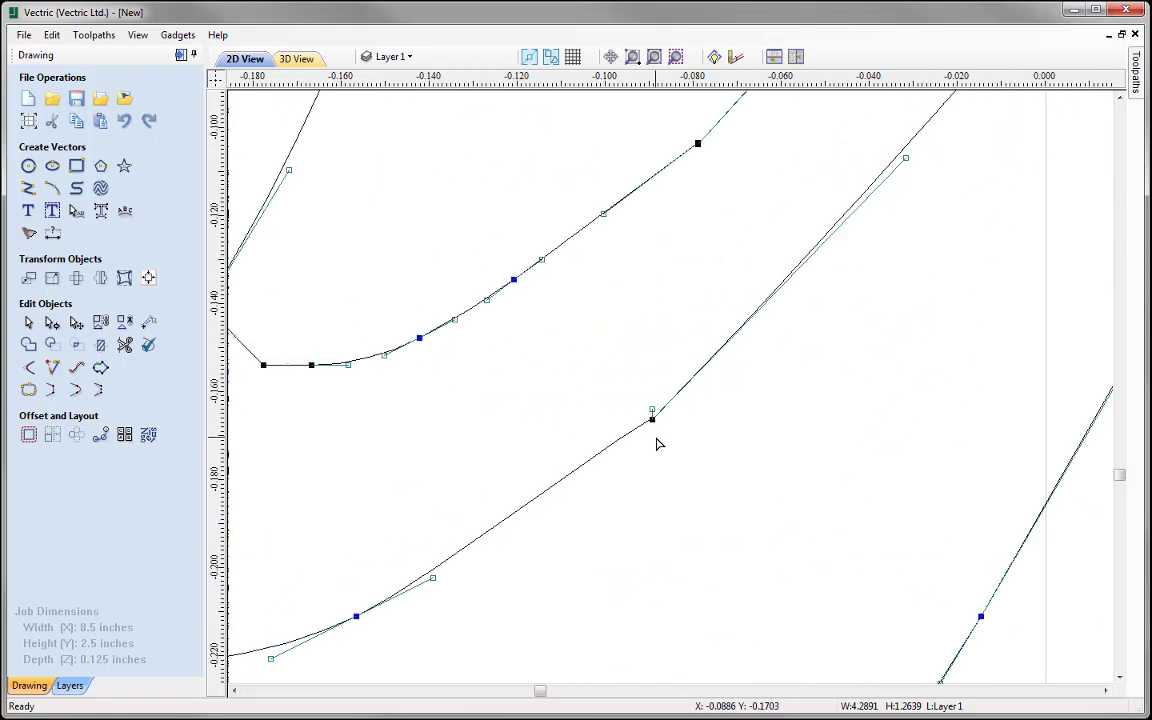
pyautogui.rightClick(650, 404)
pyautogui.click(722, 418)
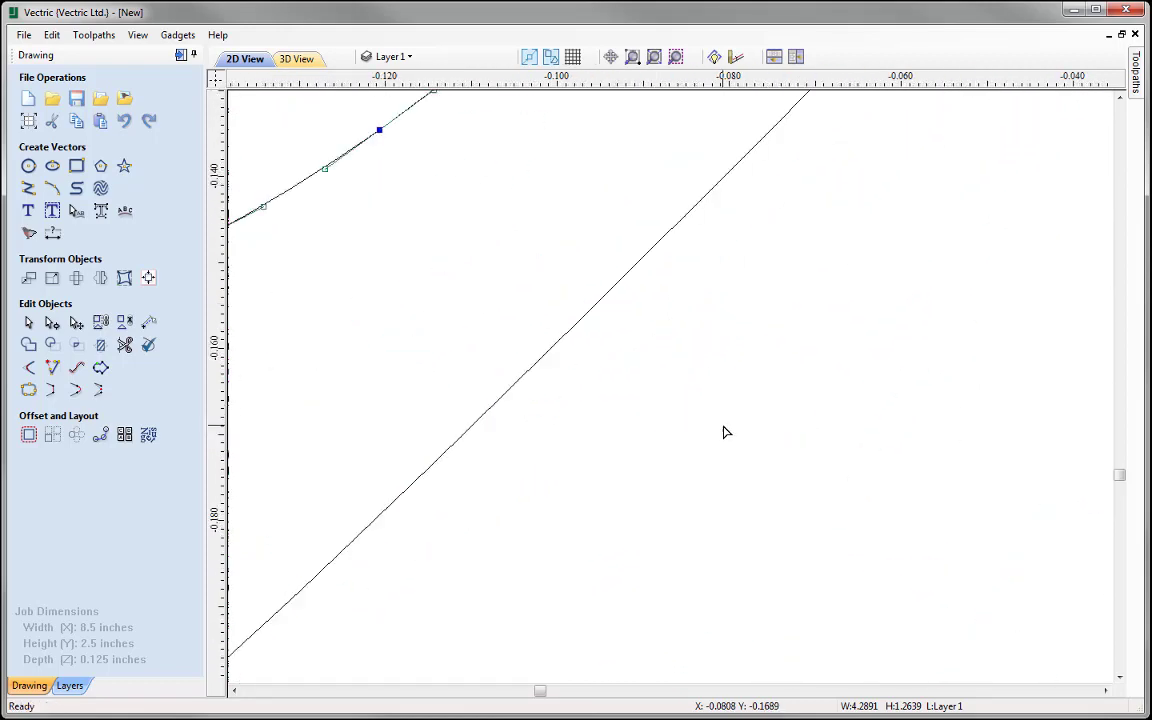
pyautogui.scroll(-6, 722, 432)
pyautogui.scroll(-4, 714, 432)
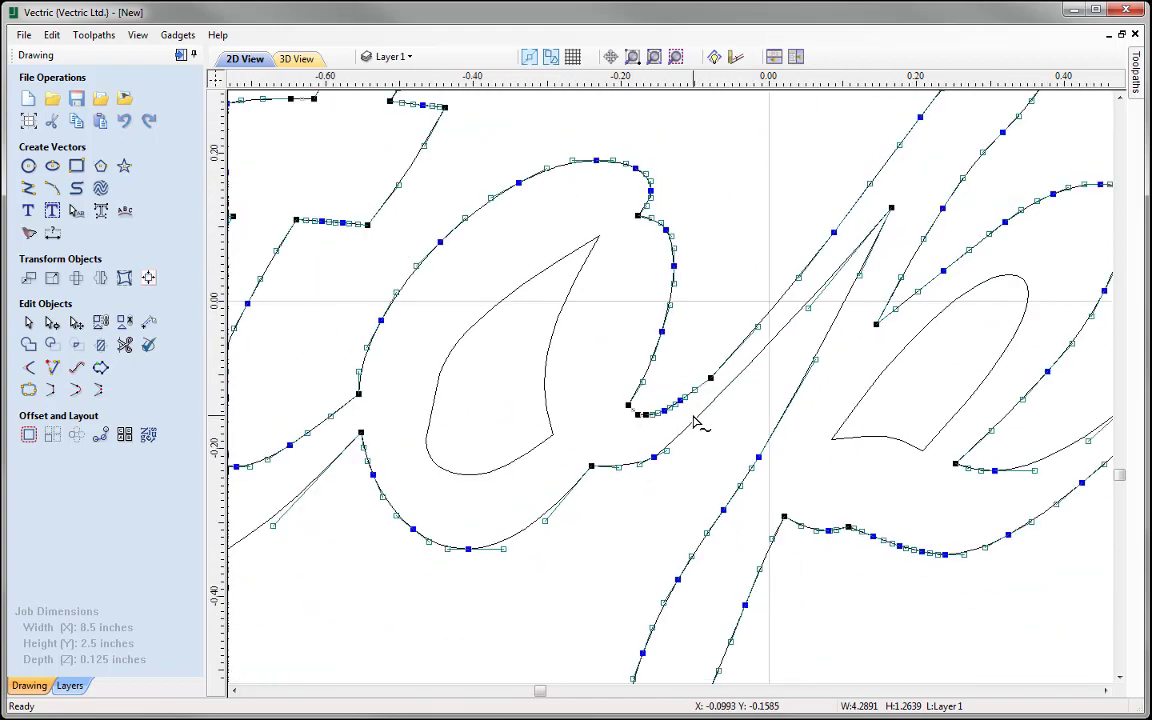
pyautogui.scroll(-5, 698, 418)
pyautogui.scroll(-2, 670, 398)
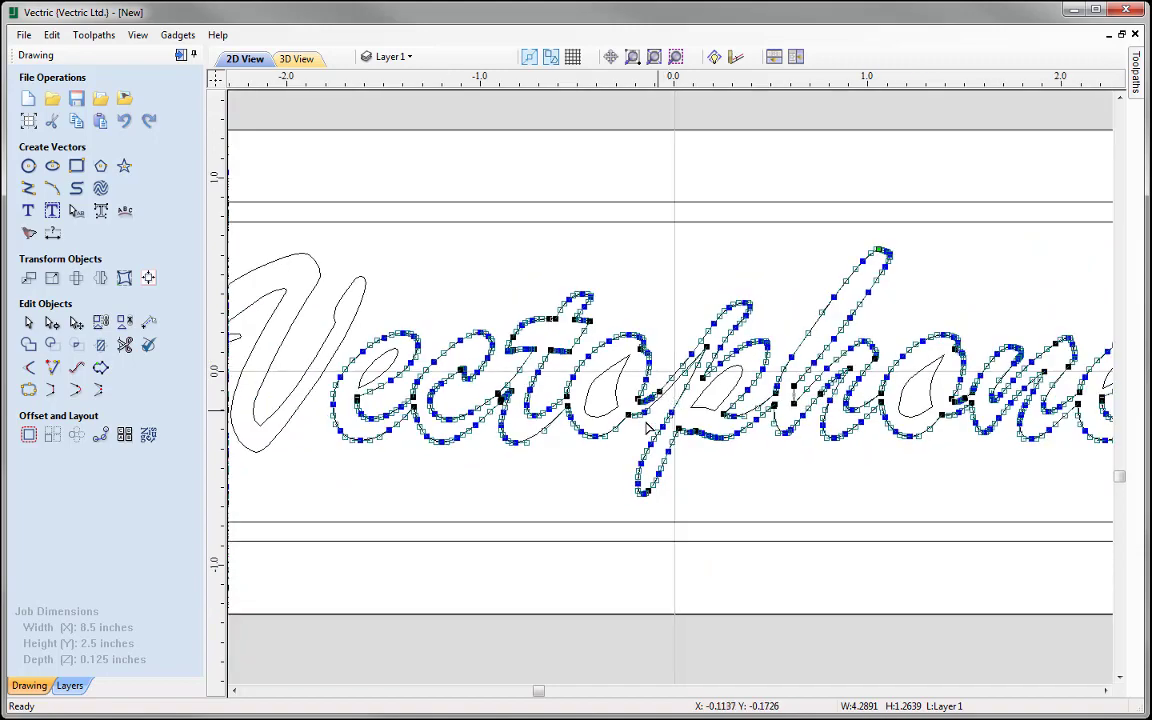
# - Delete the upper and lower kink nodes on the welded outline
pyautogui.scroll(2, 360, 380)
pyautogui.scroll(10, 558, 393)
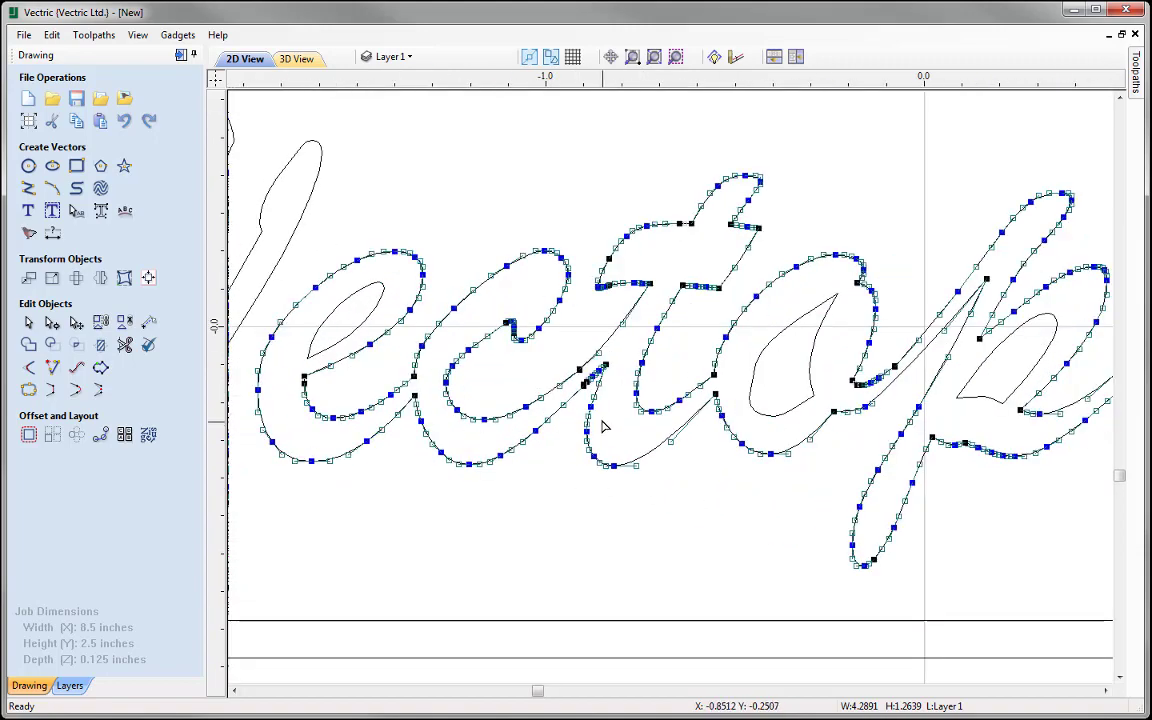
pyautogui.scroll(-3, 590, 360)
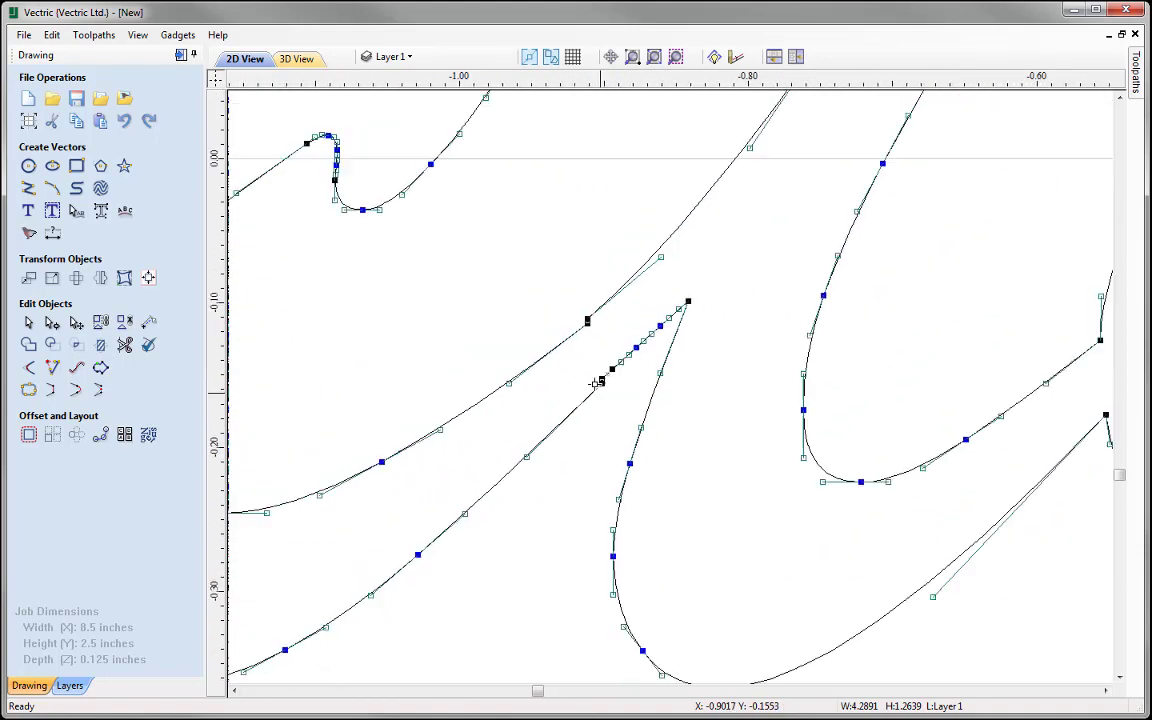
pyautogui.scroll(6, 594, 362)
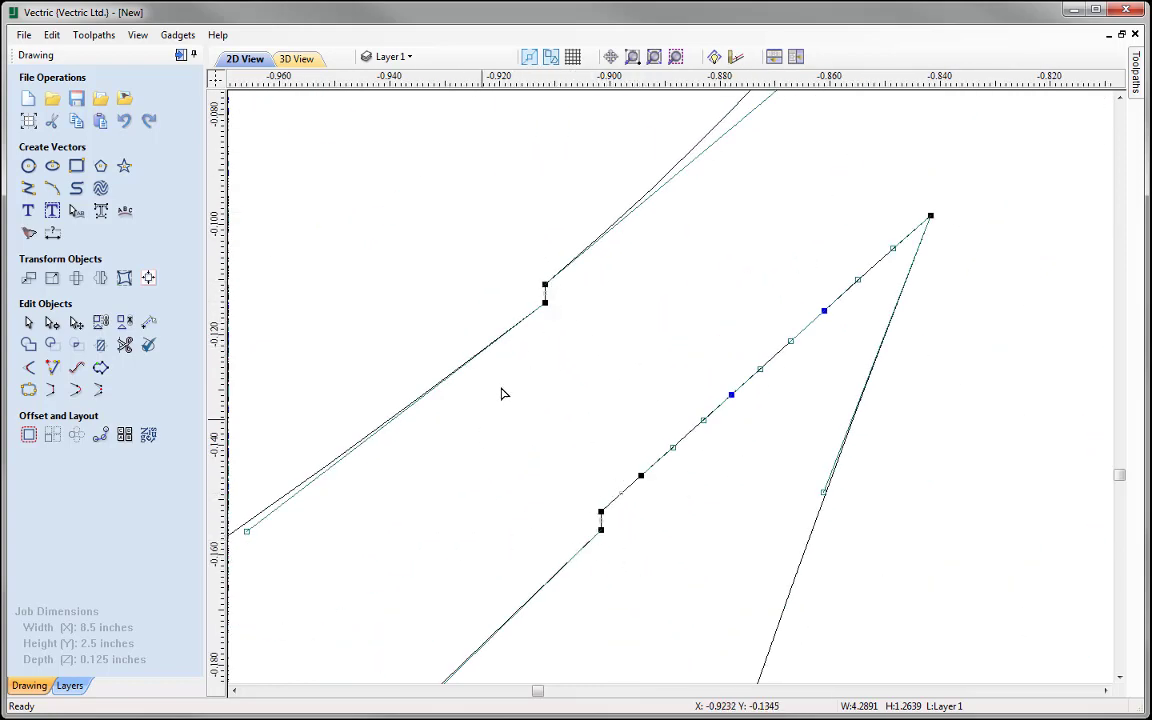
pyautogui.rightClick(546, 303)
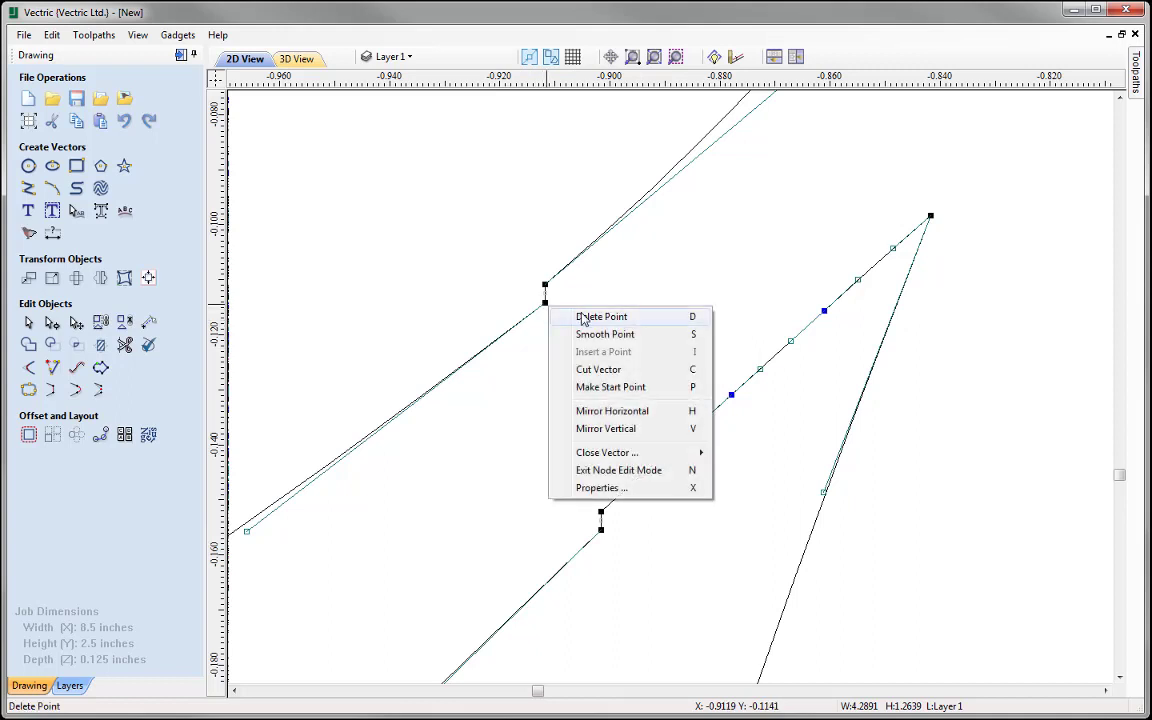
pyautogui.click(588, 318)
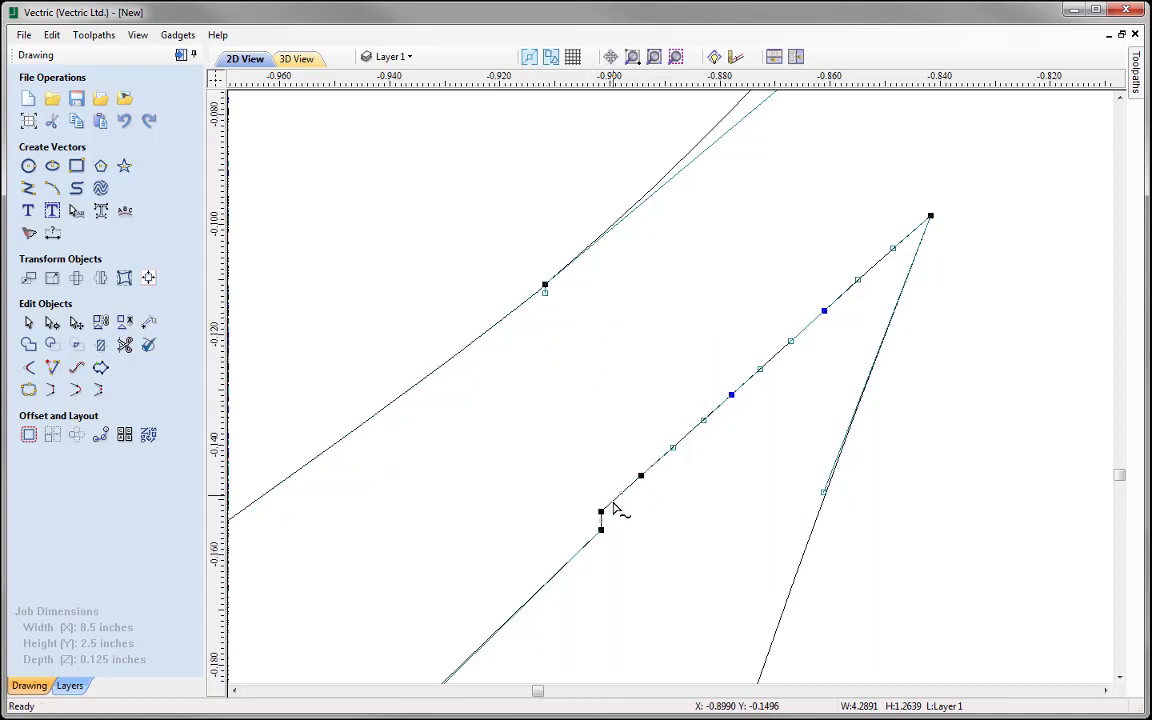
pyautogui.rightClick(601, 530)
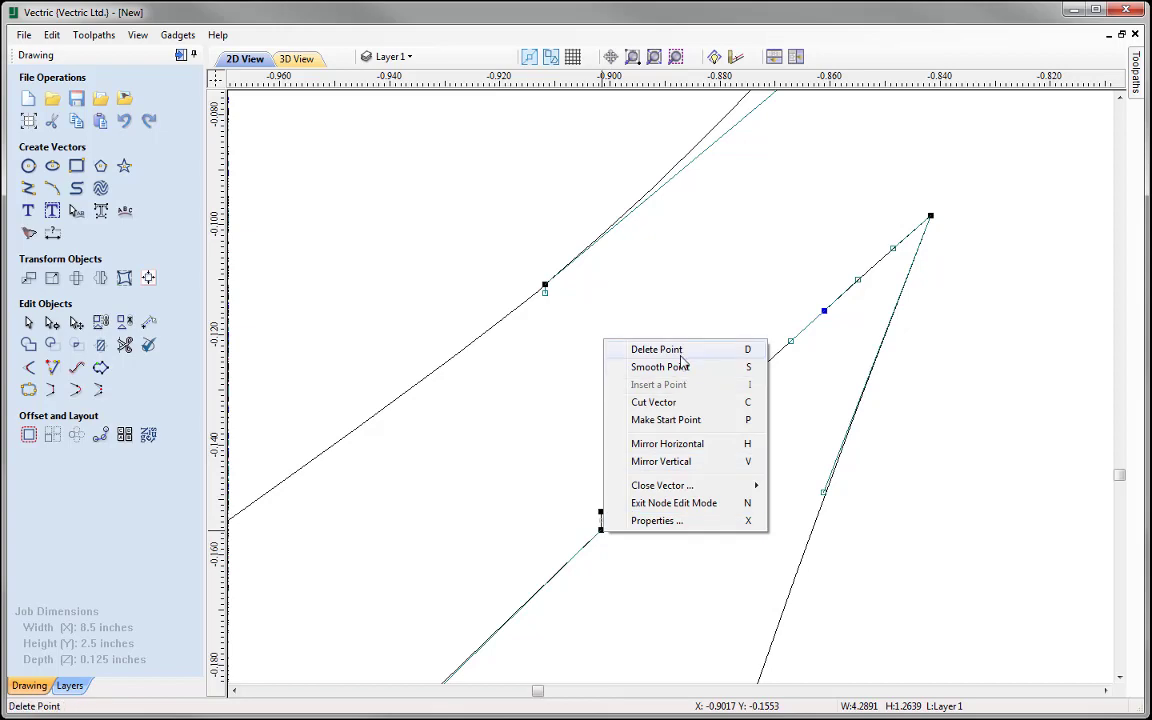
pyautogui.click(615, 322)
# - Zoom around the welded 'ectophone' outline to check the remaining joins
pyautogui.scroll(-1, 703, 453)
pyautogui.scroll(-3, 602, 345)
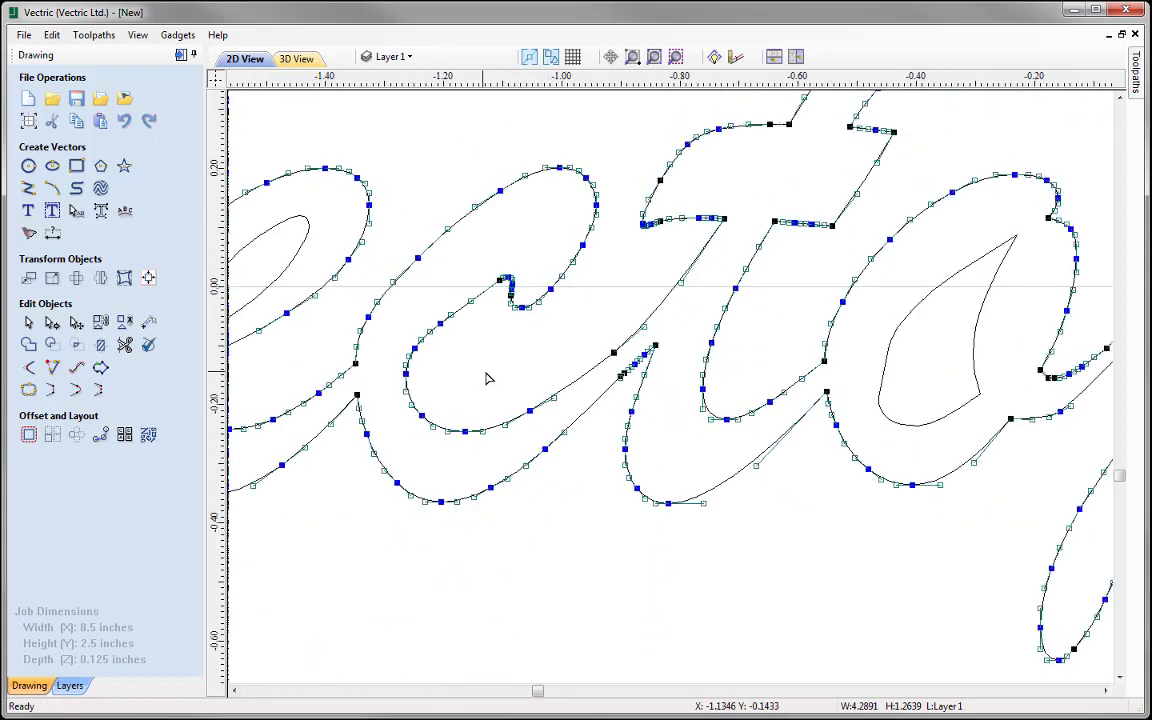
pyautogui.scroll(-3, 489, 383)
pyautogui.scroll(2, 490, 343)
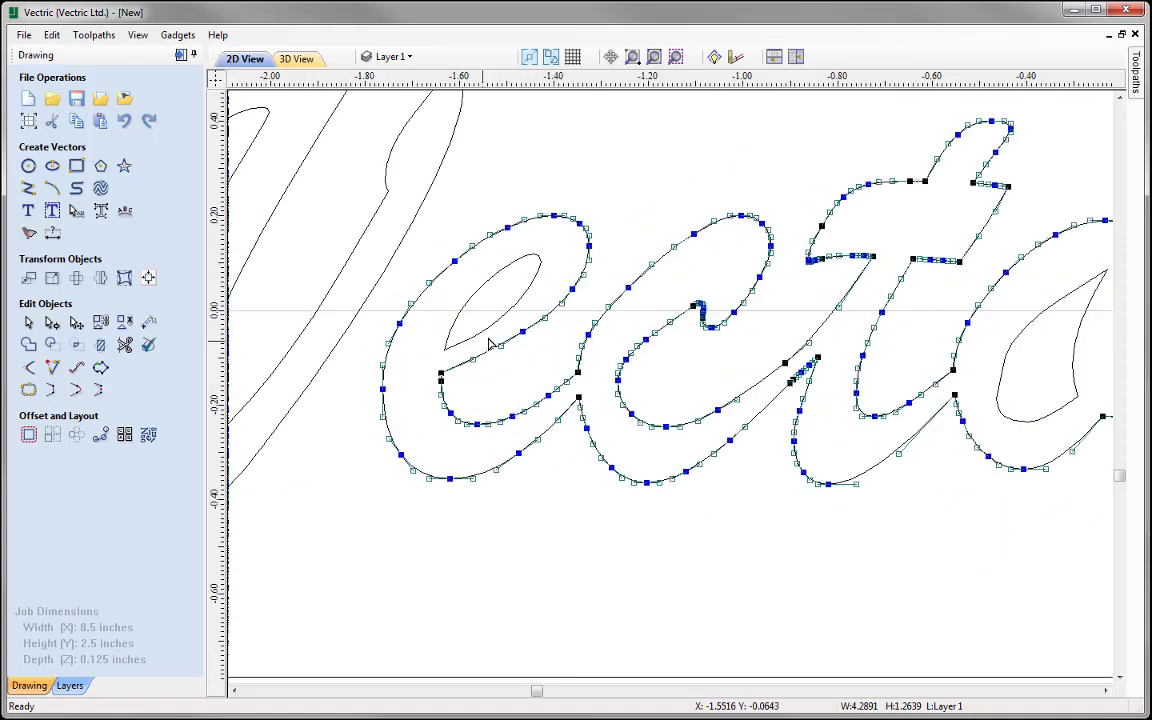
pyautogui.scroll(2, 490, 343)
pyautogui.scroll(-2, 404, 319)
pyautogui.scroll(3, 998, 352)
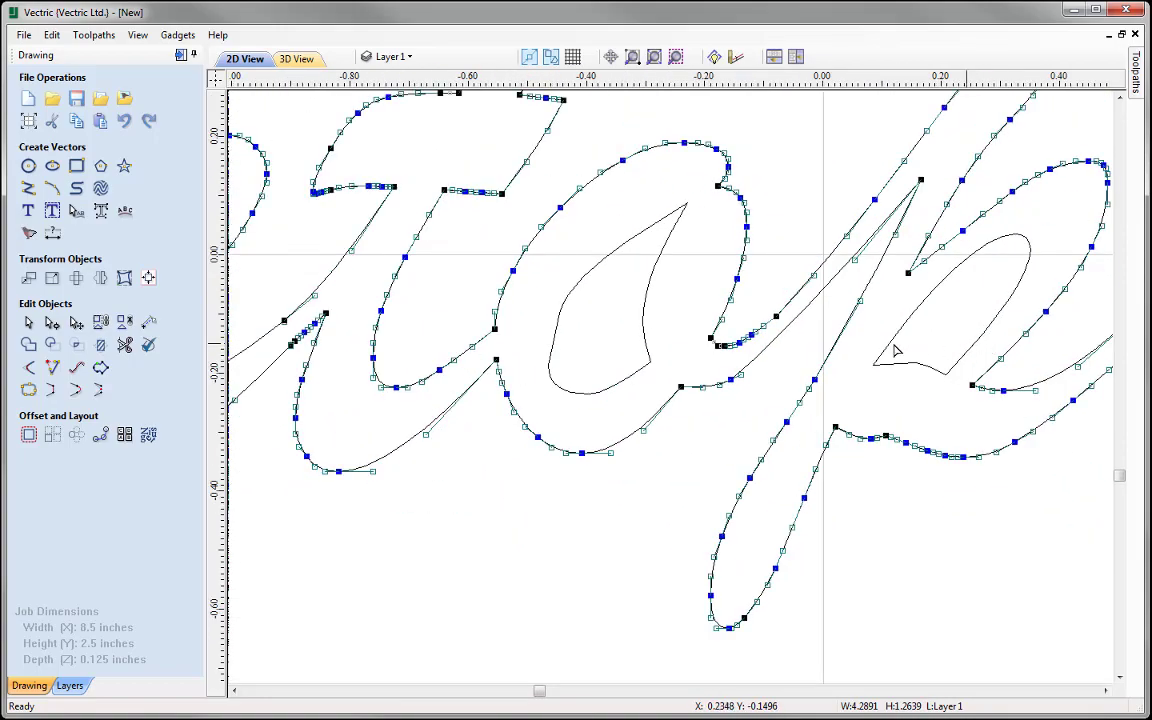
pyautogui.scroll(-3, 607, 350)
pyautogui.scroll(3, 563, 342)
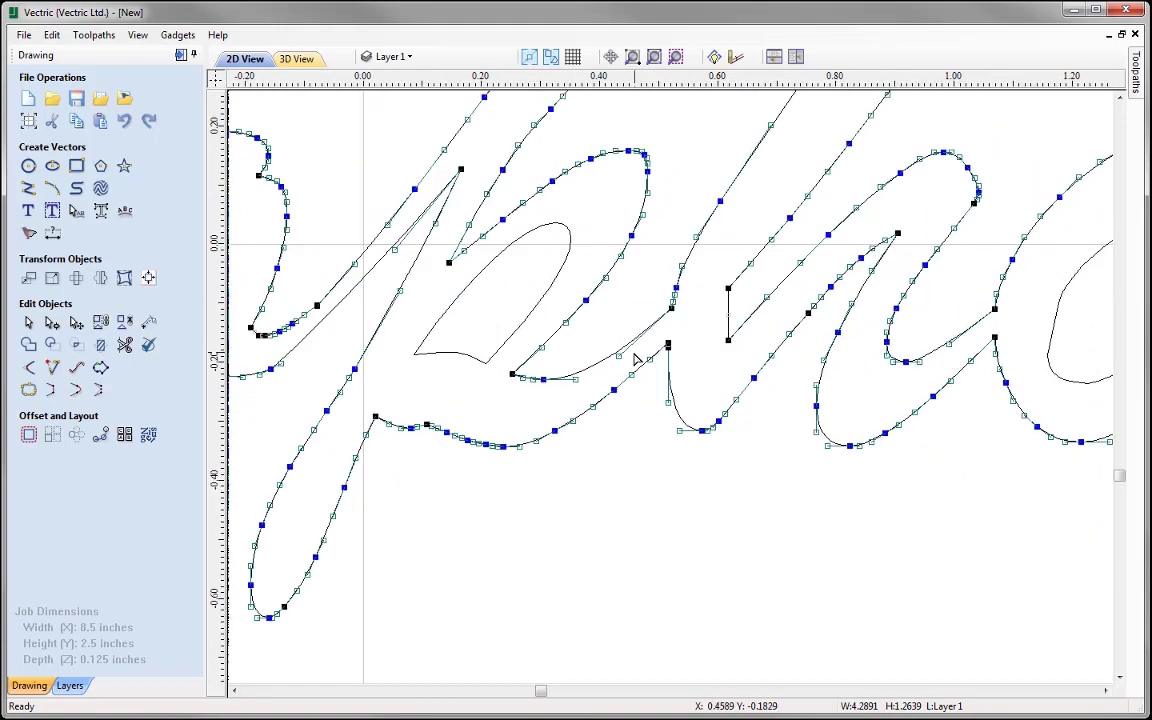
pyautogui.scroll(-3, 576, 324)
pyautogui.scroll(2, 673, 321)
pyautogui.scroll(-2, 560, 330)
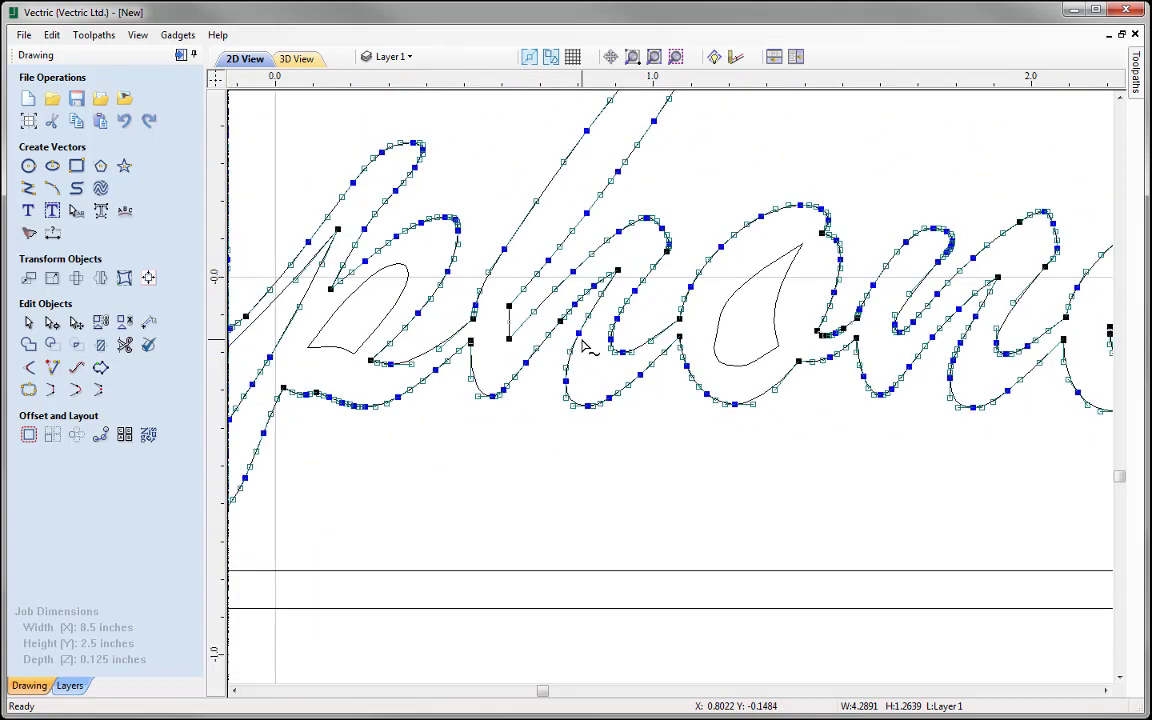
pyautogui.scroll(2, 585, 345)
pyautogui.scroll(1, 576, 350)
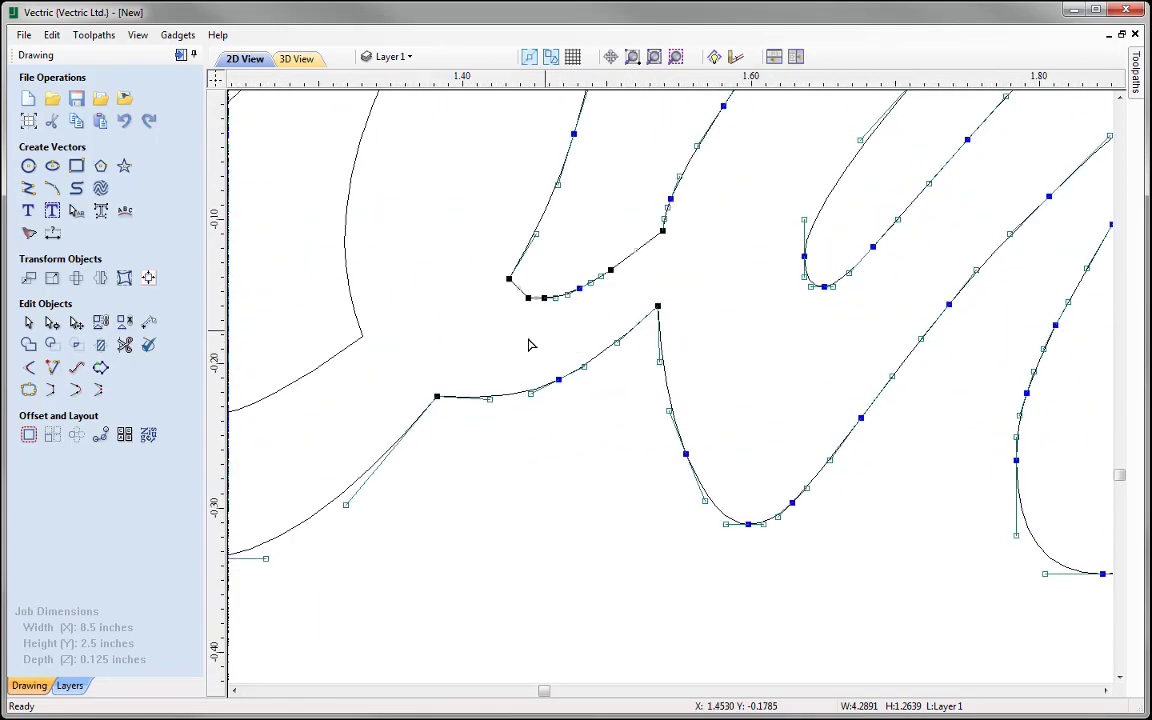
pyautogui.scroll(-2, 510, 330)
pyautogui.scroll(-1, 830, 270)
pyautogui.scroll(-1, 836, 305)
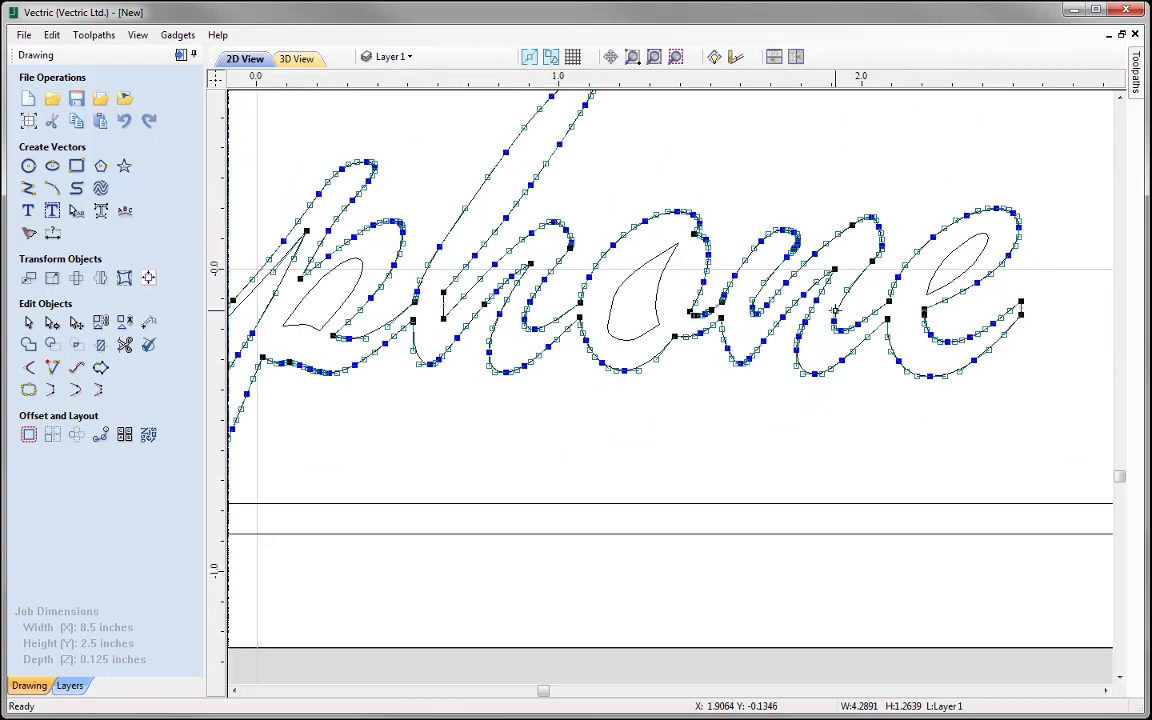
# - Fit the whole nameplate in view, exit node editing and clear the selection
pyautogui.click(655, 57)
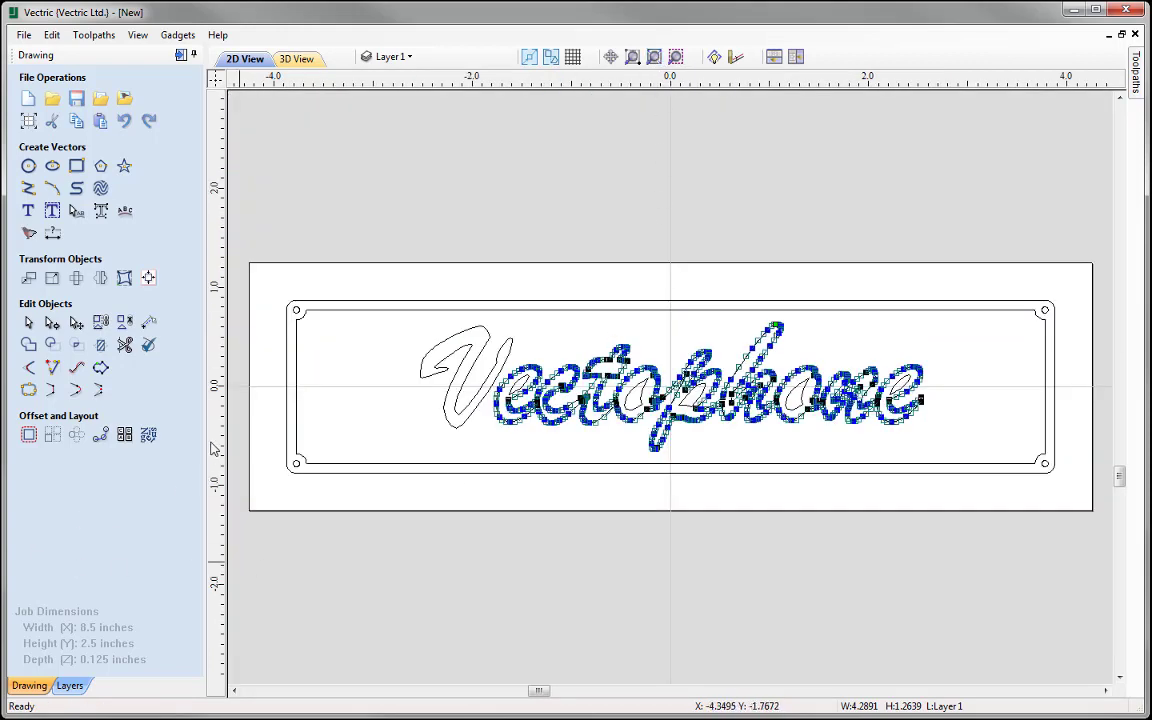
pyautogui.click(28, 322)
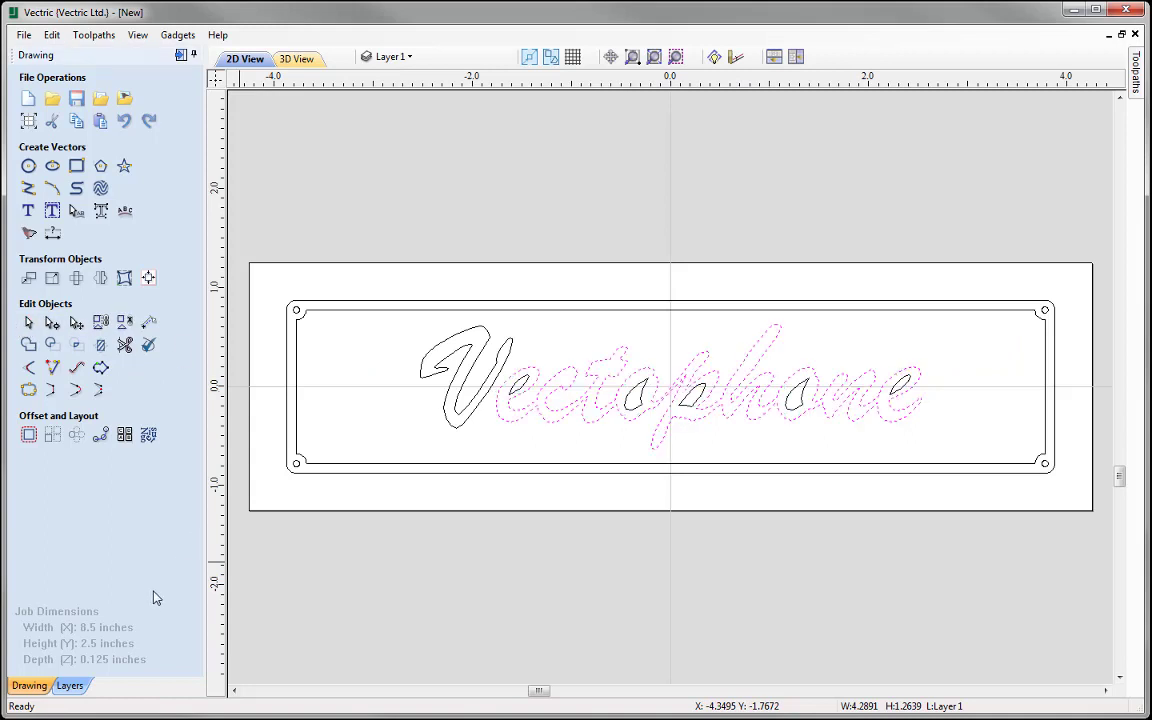
pyautogui.click(348, 442)
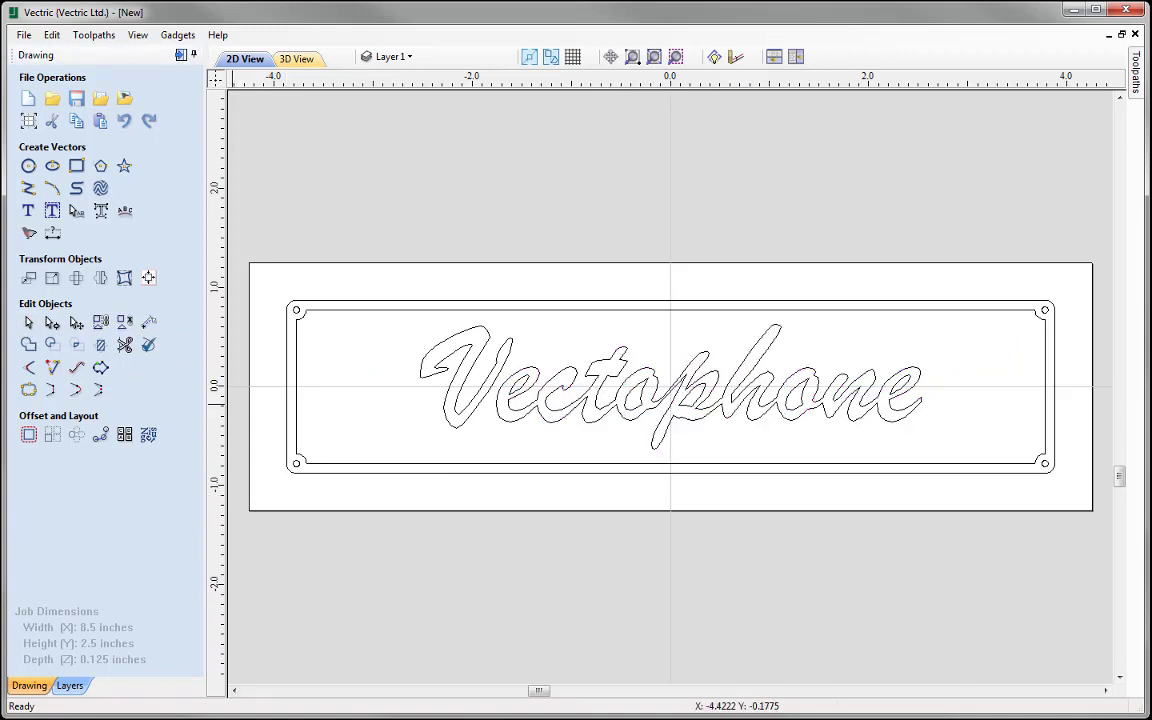
# - Enlarge the script V outline slightly by its corner handle
pyautogui.click(442, 334)
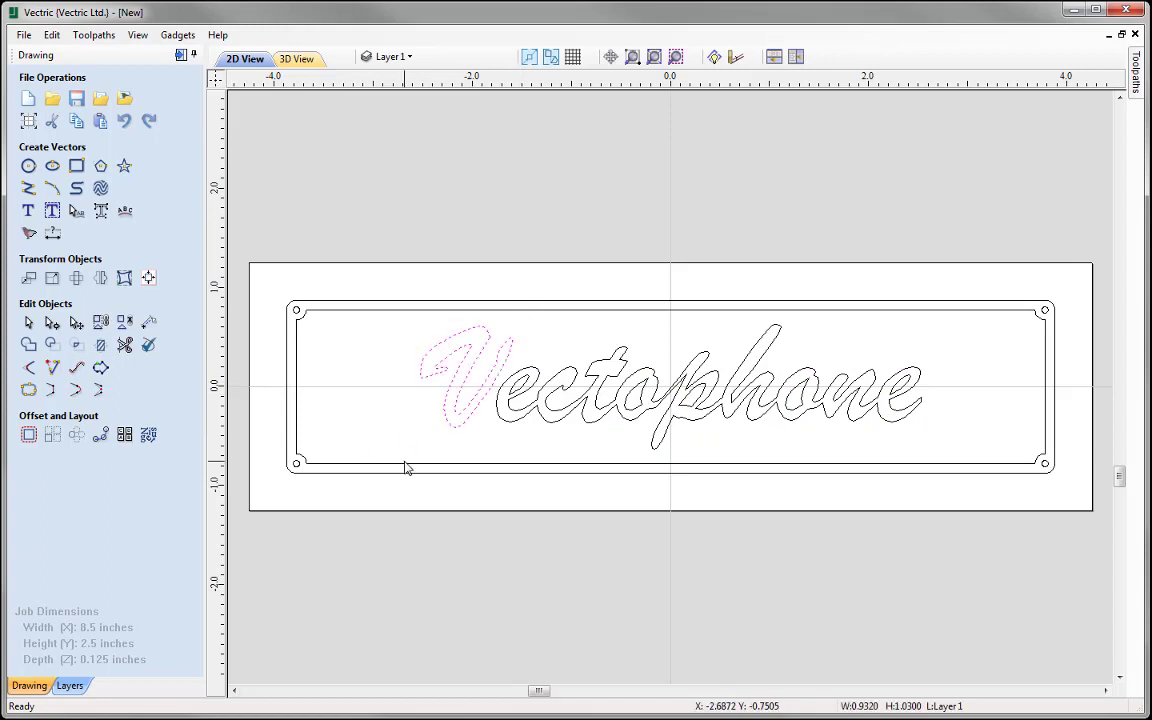
pyautogui.click(512, 349)
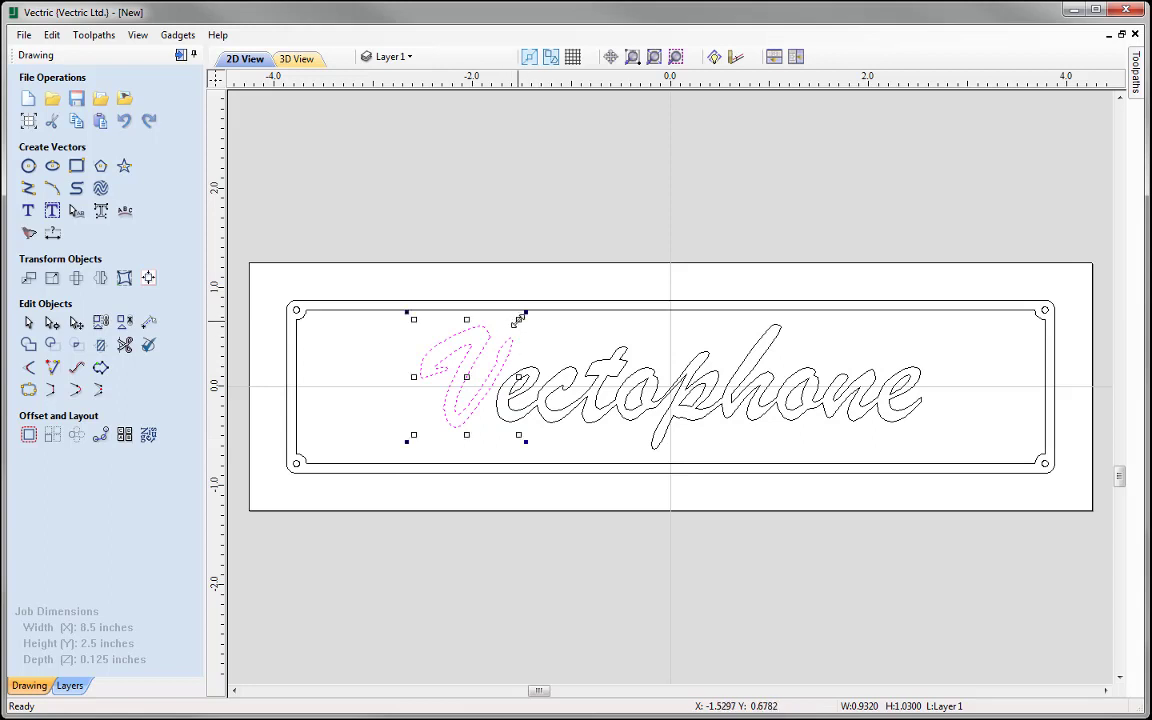
pyautogui.moveTo(519, 318); pyautogui.dragTo(531, 312)
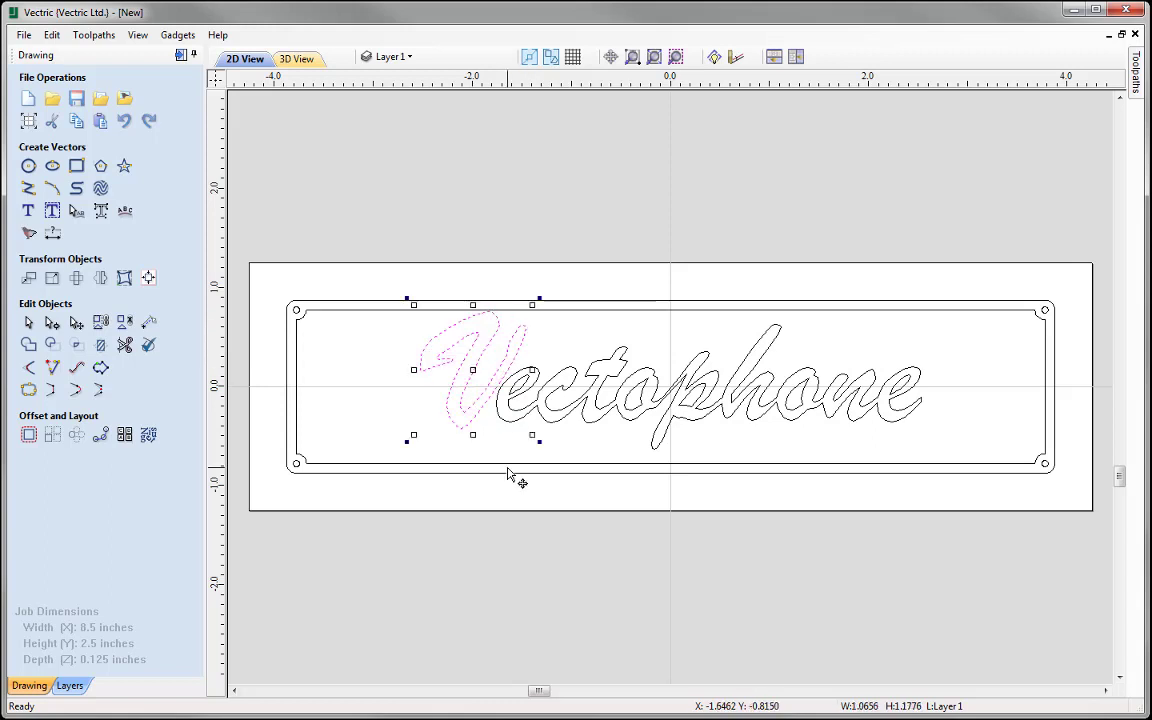
# - Nudge the V left and down to overlap 'ectophone', then select the whole word
pyautogui.press('Left')
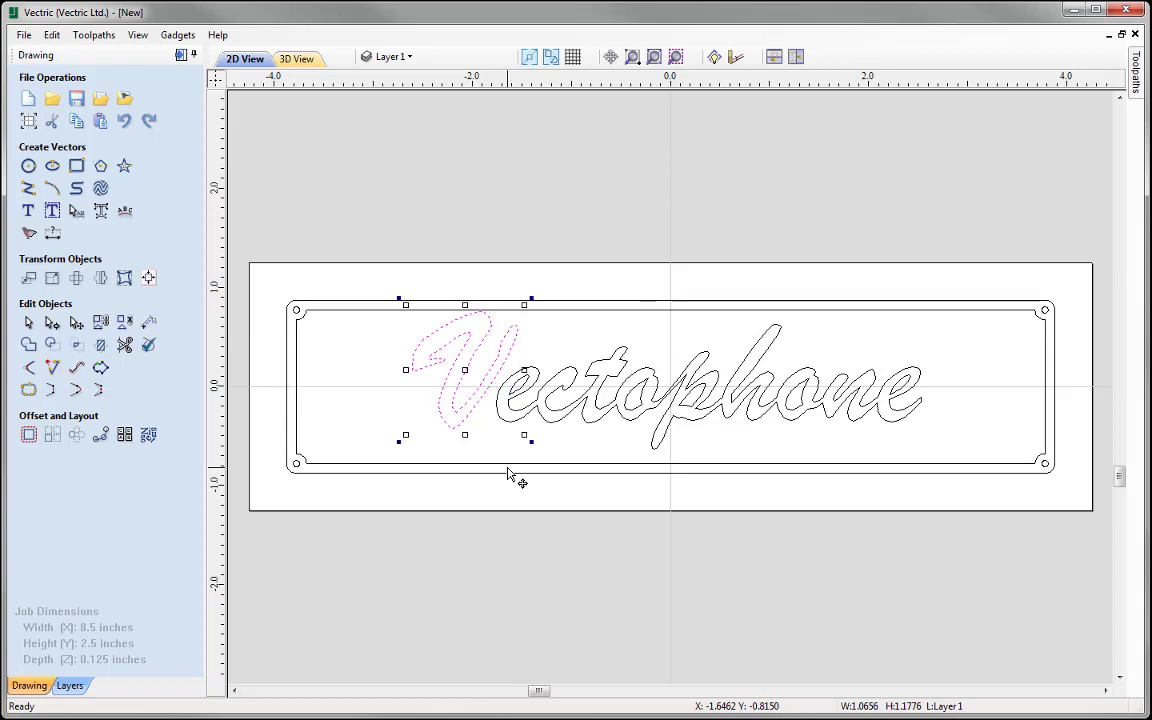
pyautogui.press('Down')
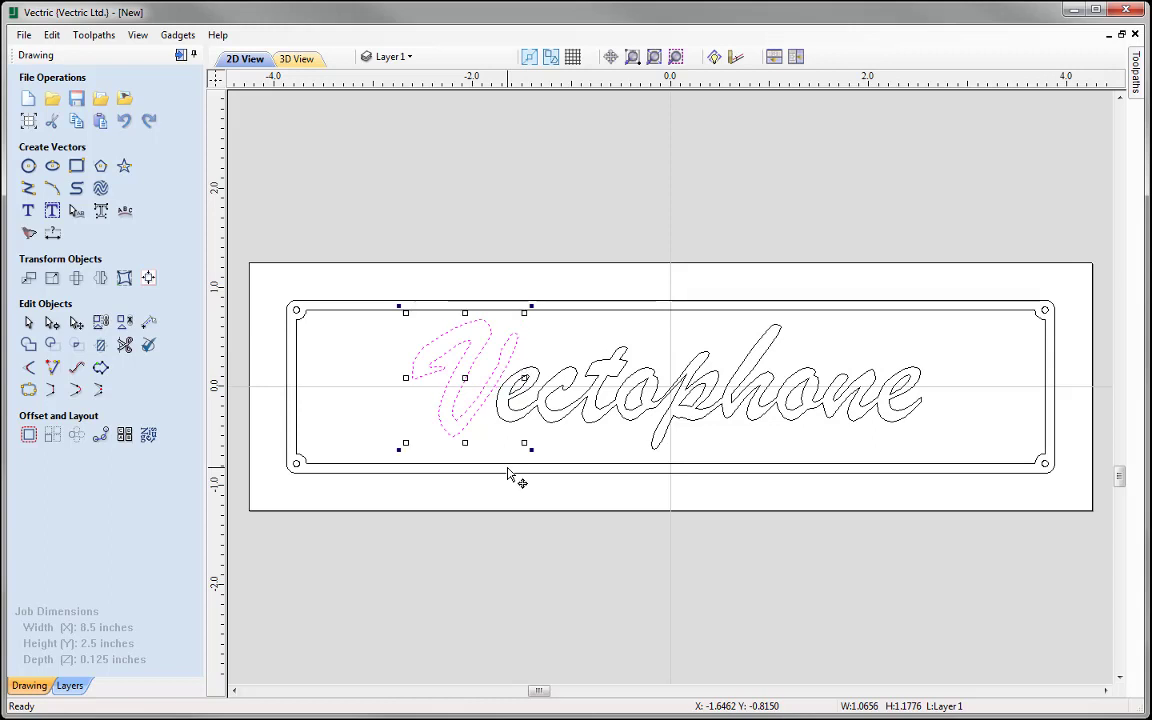
pyautogui.press('Down')
pyautogui.press('Up')
pyautogui.press('Left')
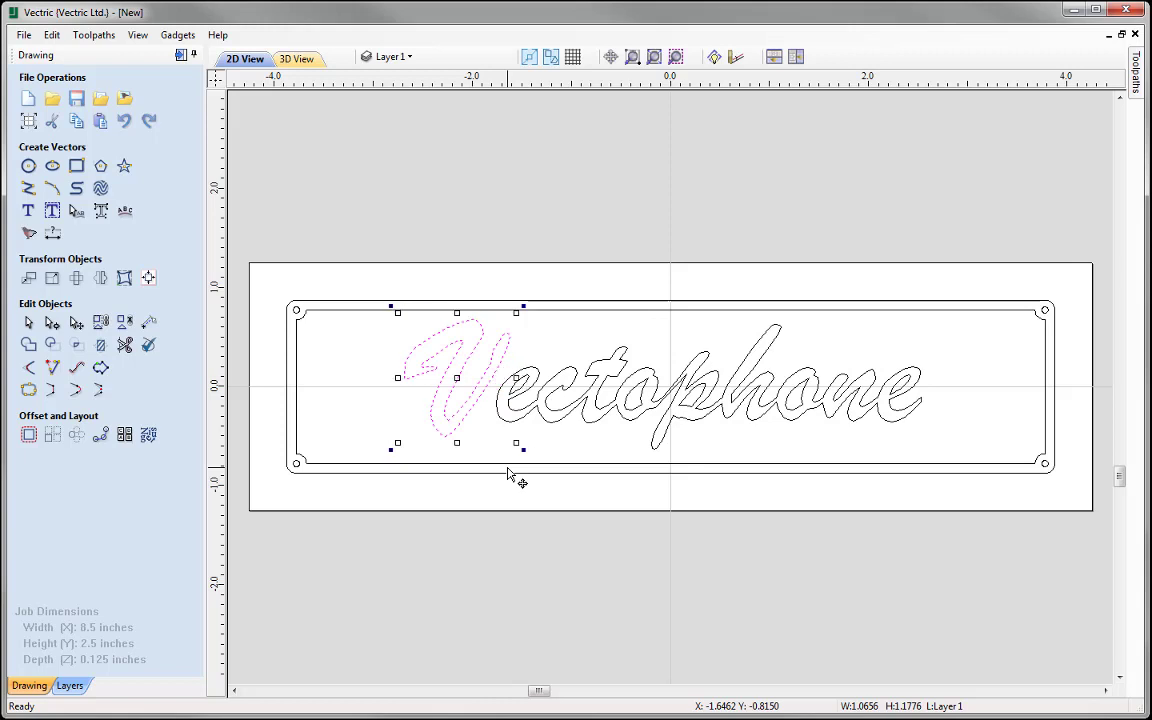
pyautogui.press('Escape')
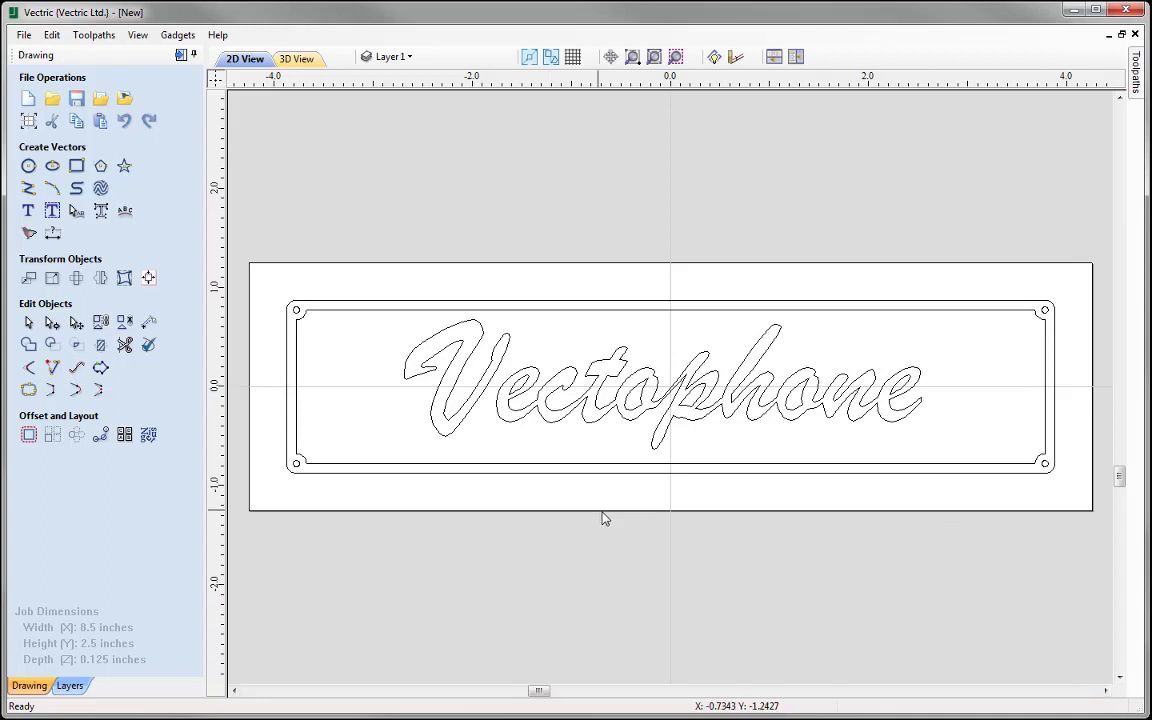
pyautogui.moveTo(860, 430); pyautogui.dragTo(420, 350)
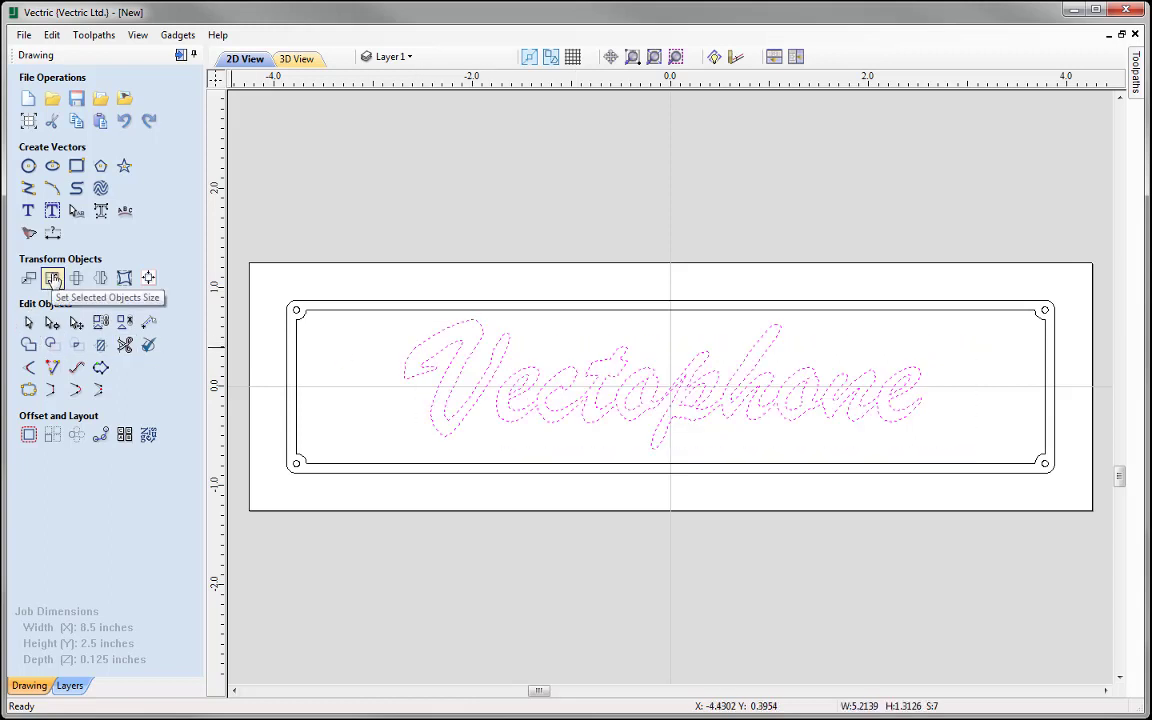
# - Resize the selected Vectophone vectors to 7 inches wide by 1.2 inches high, then deselect
pyautogui.click(53, 278)
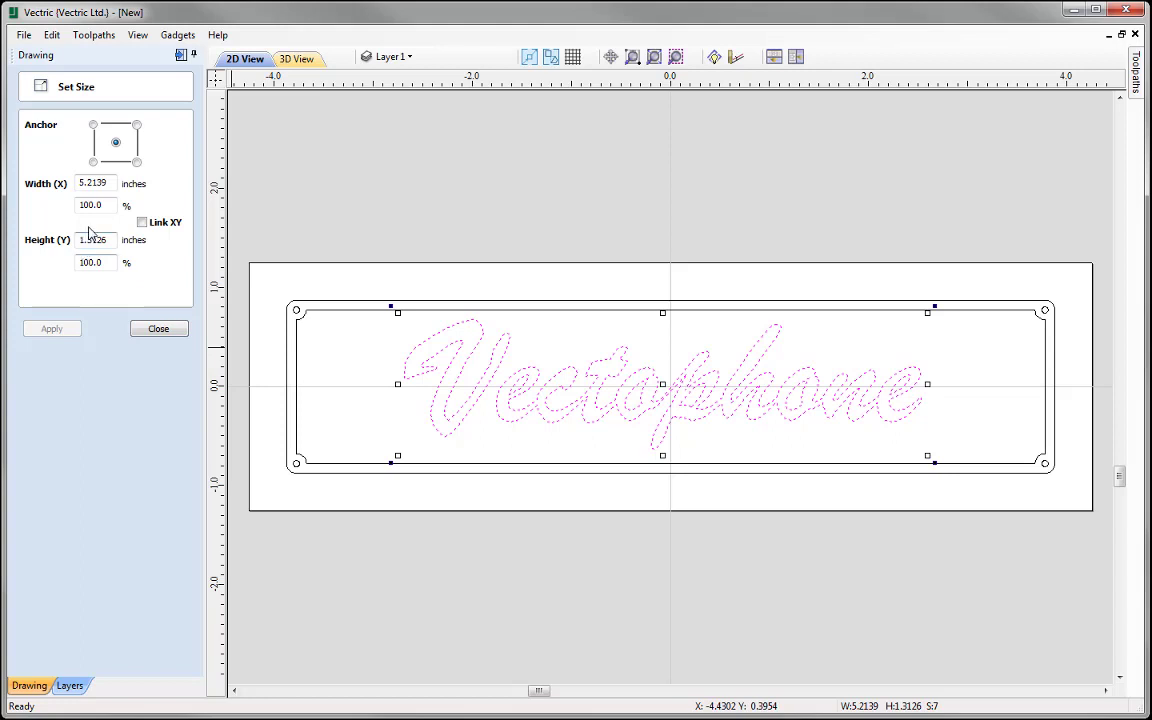
pyautogui.moveTo(106, 183); pyautogui.dragTo(33, 188)
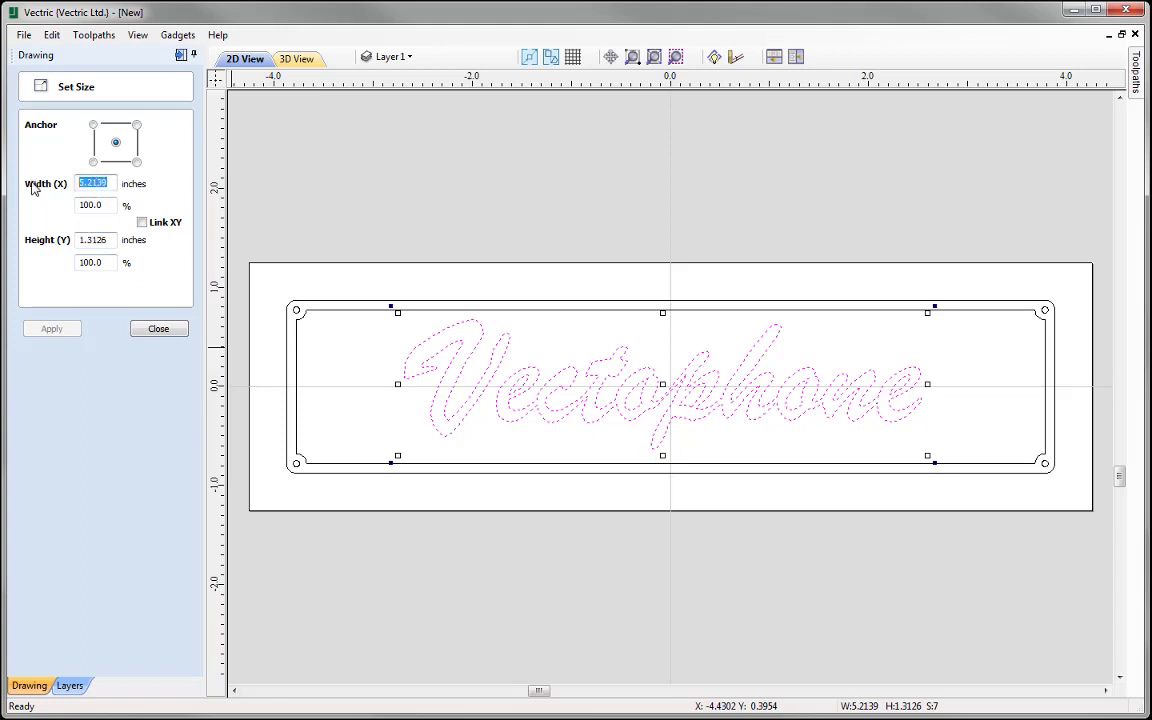
pyautogui.write('7')
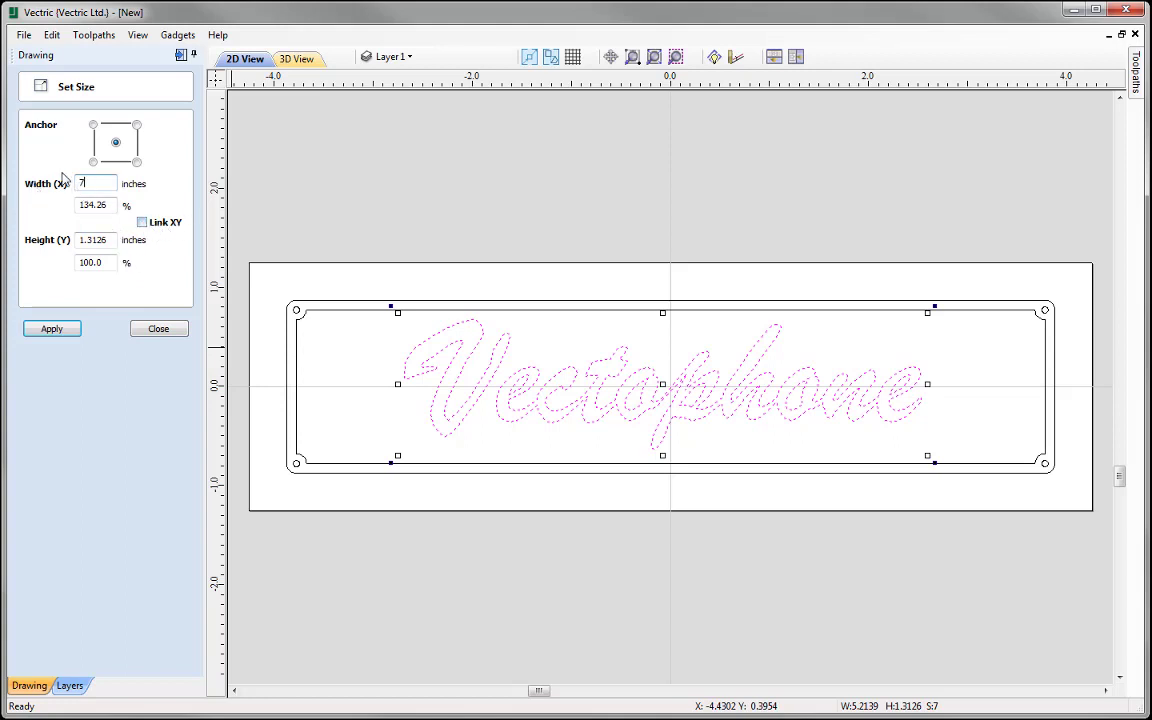
pyautogui.click(112, 240)
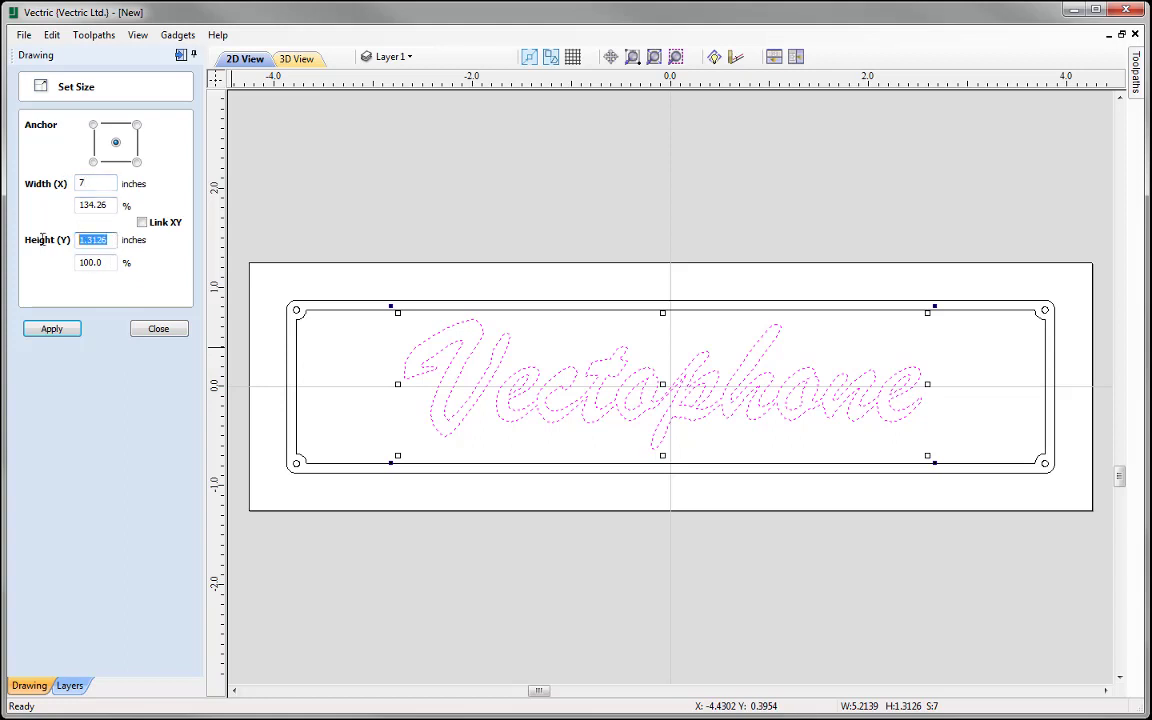
pyautogui.write('1.2')
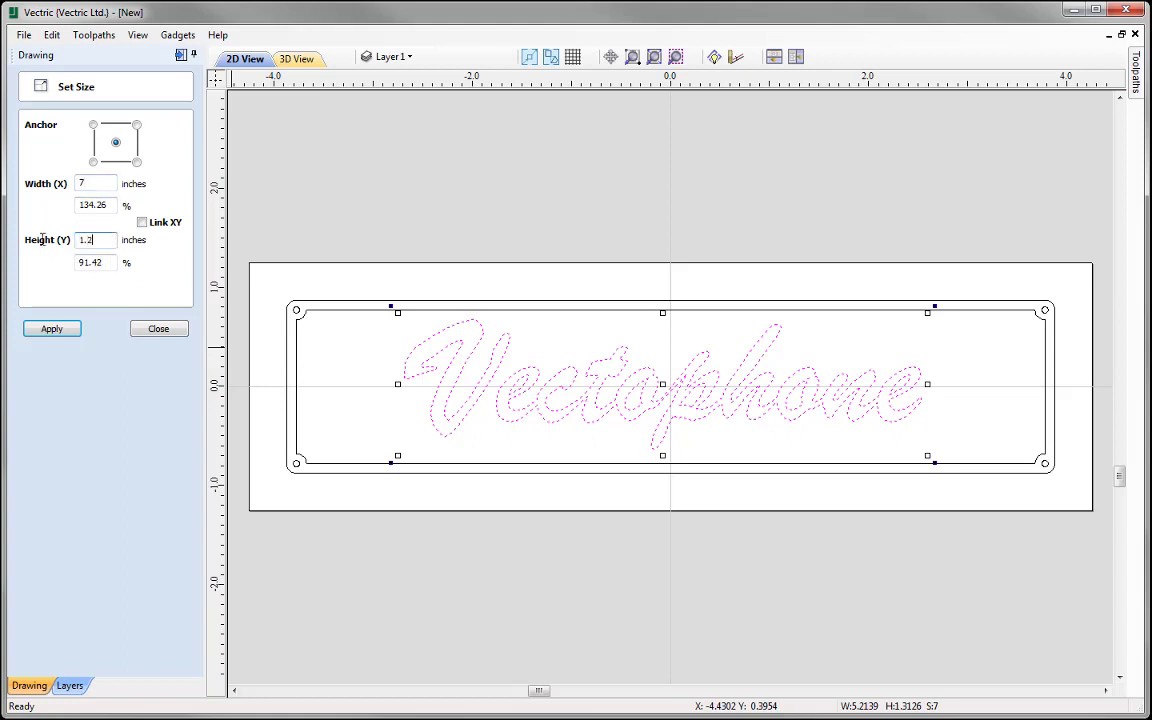
pyautogui.click(52, 329)
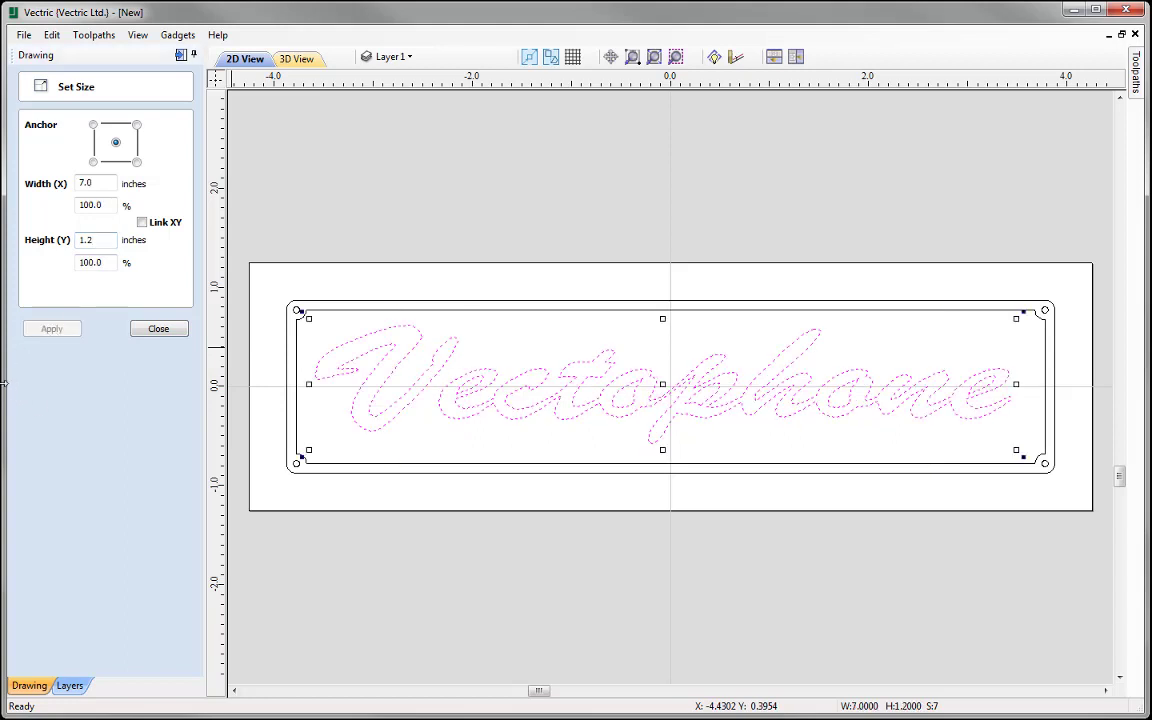
pyautogui.click(159, 330)
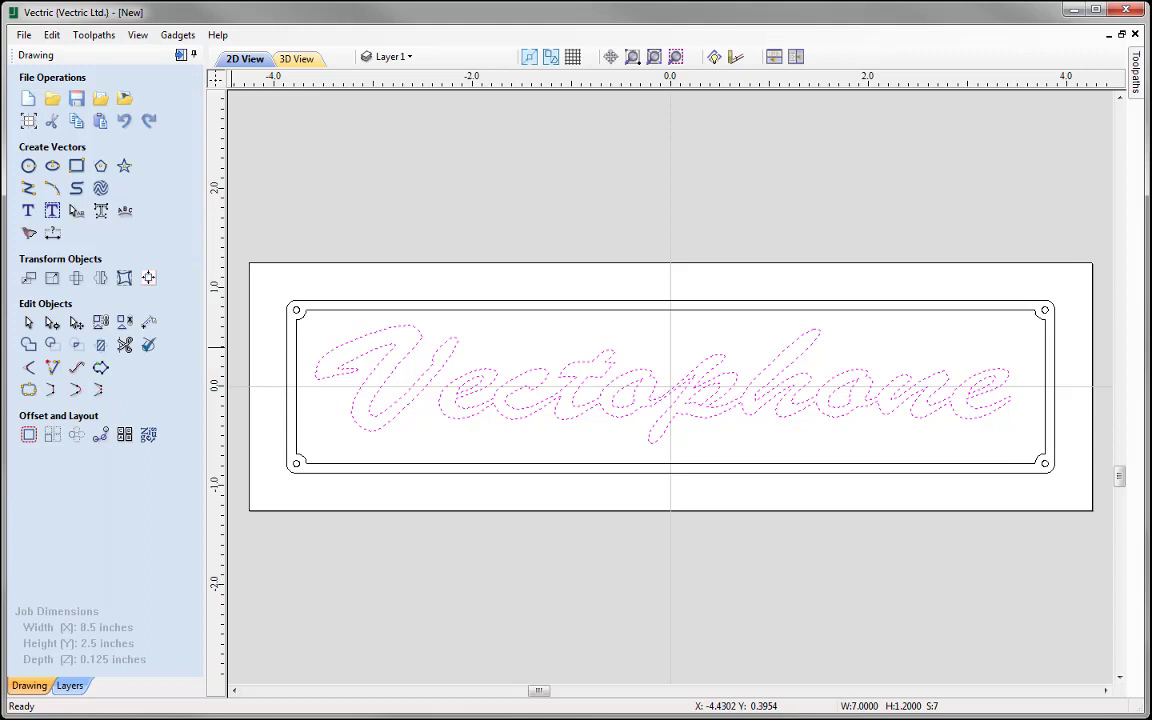
pyautogui.click(437, 452)
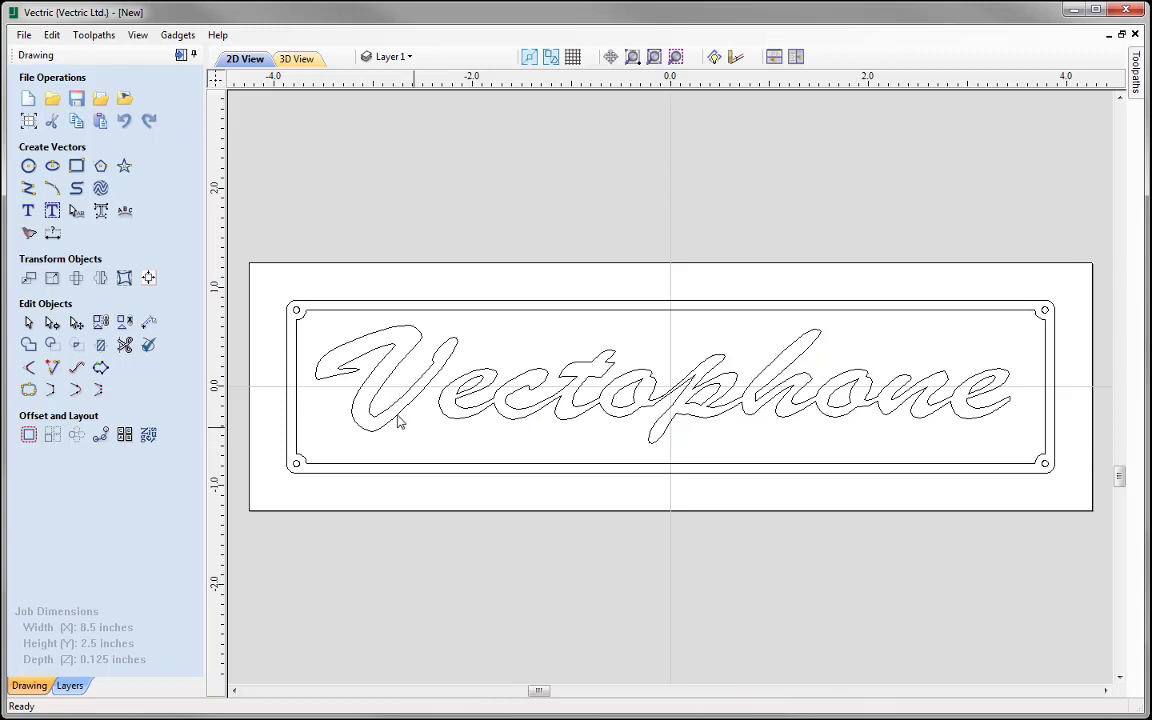
# - Create centred 'SERIAL NO 00001' text in single-line Avntgrd 1L at 0.125 inch height
pyautogui.click(29, 212)
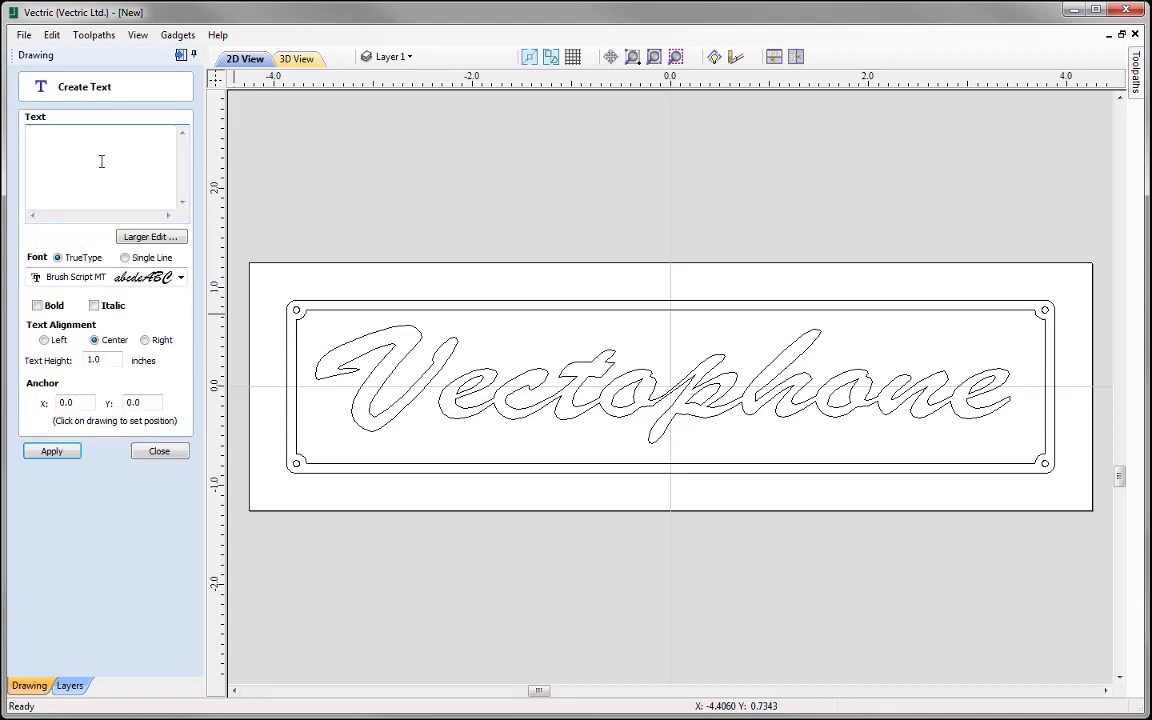
pyautogui.write('SERIAL NO 00001')
pyautogui.click(124, 257)
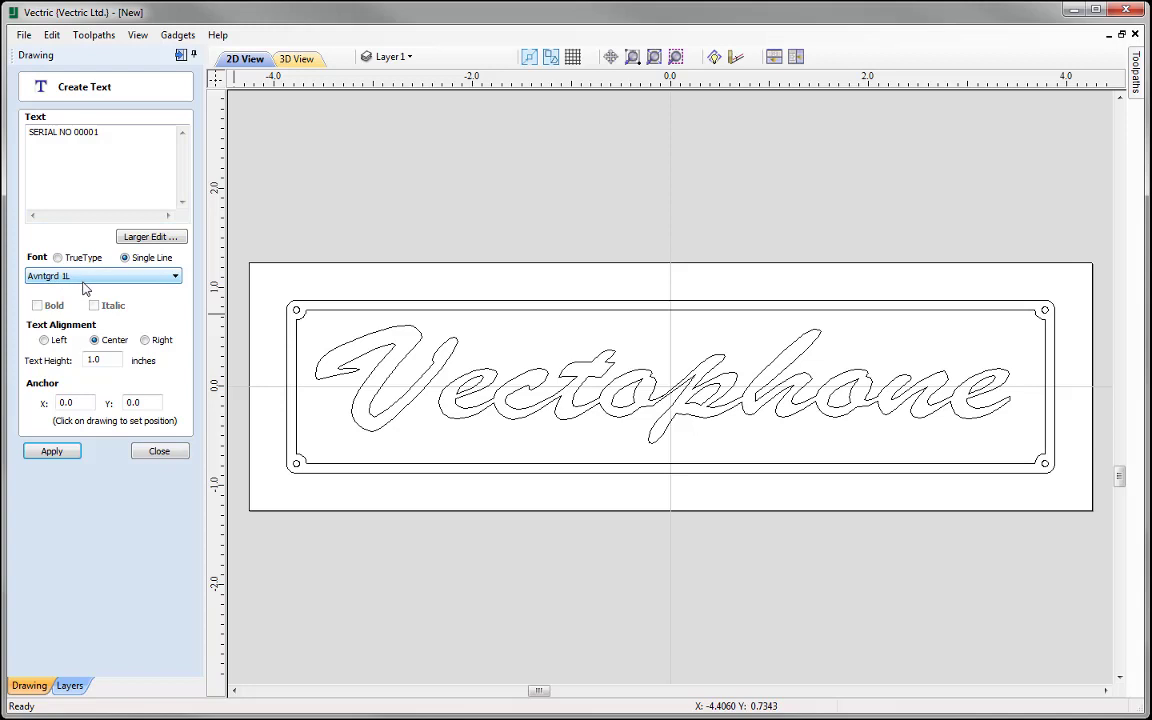
pyautogui.click(93, 360)
pyautogui.write('0')
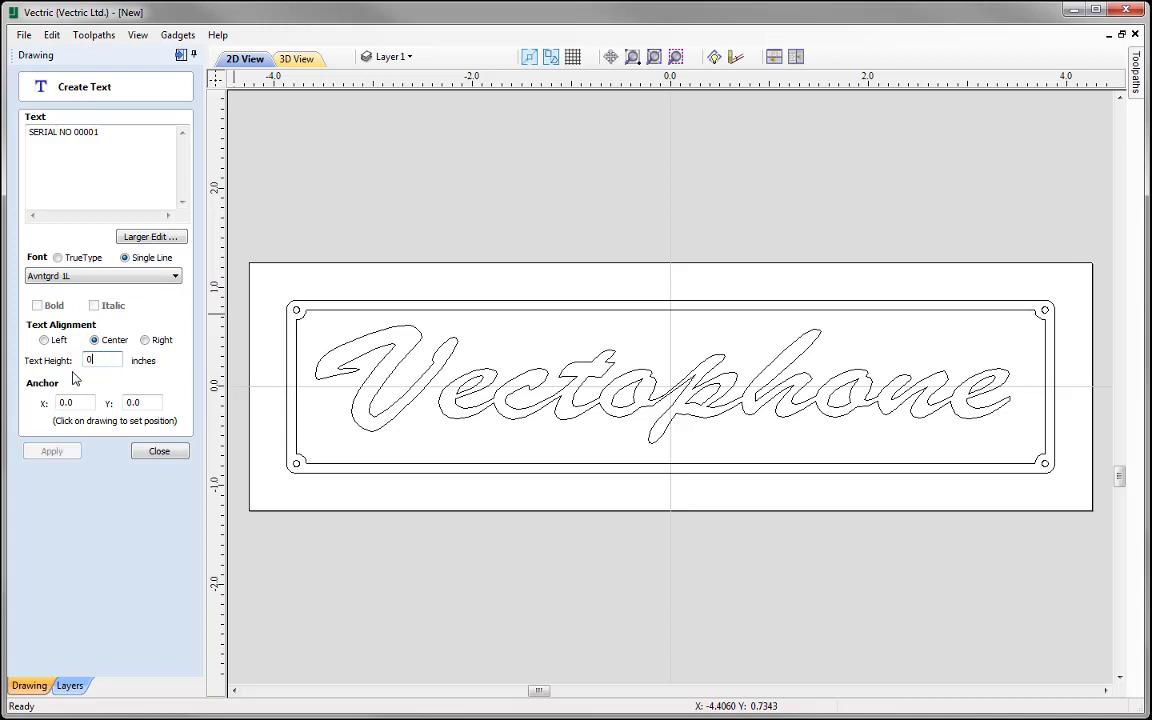
pyautogui.write('.125')
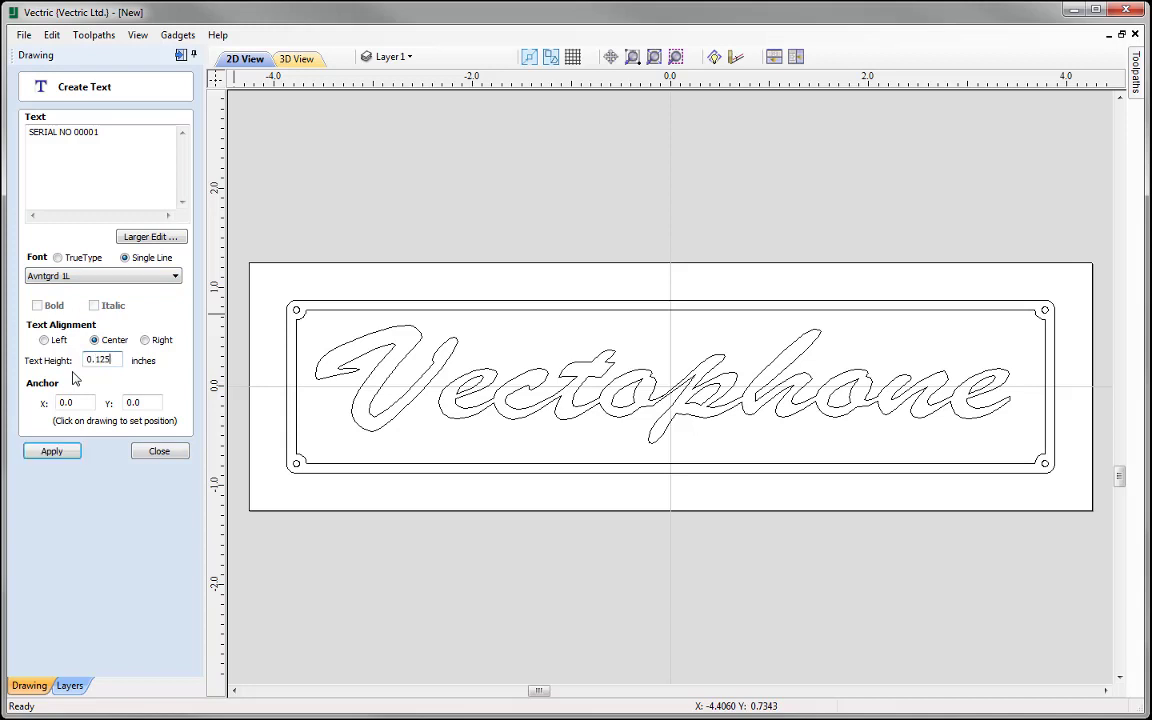
pyautogui.click(62, 453)
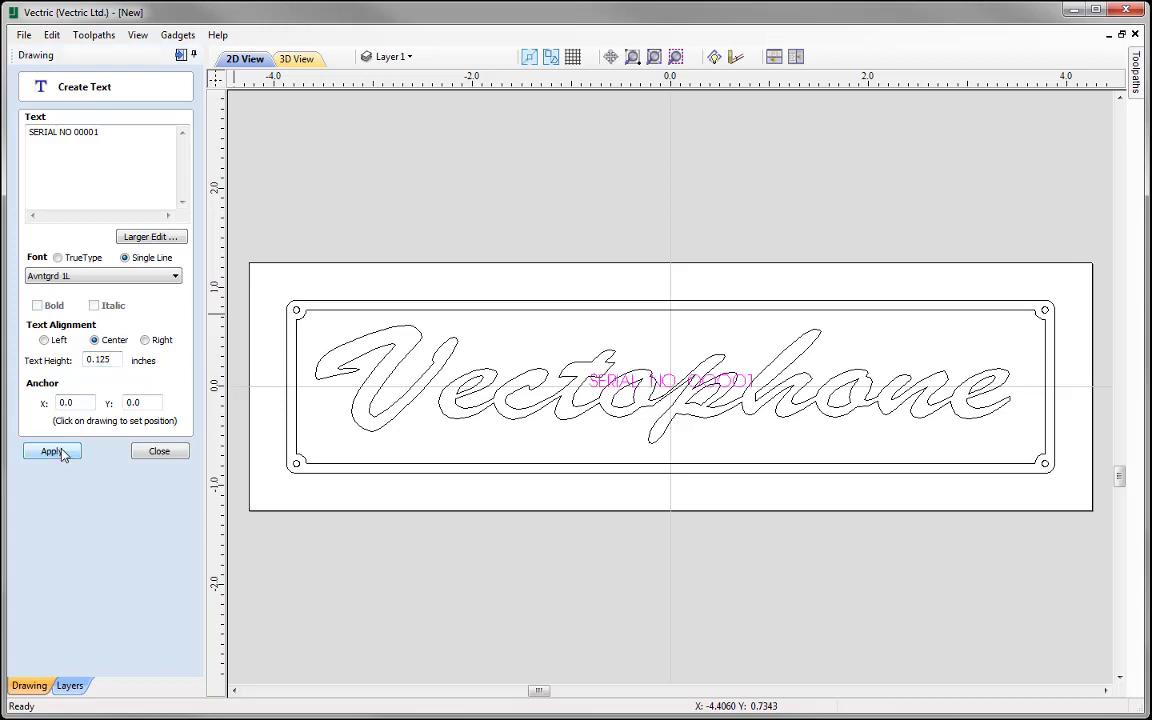
pyautogui.click(160, 452)
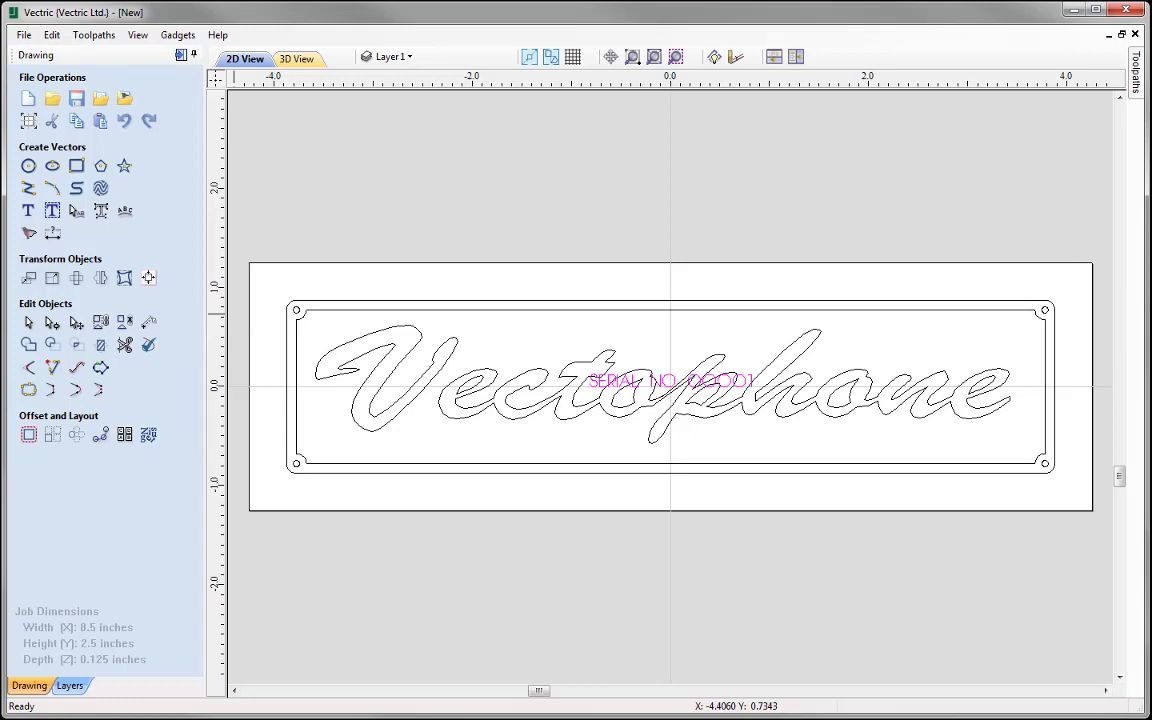
pyautogui.scroll(2, 665, 393)
pyautogui.scroll(2, 665, 393)
# - Move the SERIAL NO 00001 text up near the top border and adjust its letter spacing
pyautogui.click(675, 365)
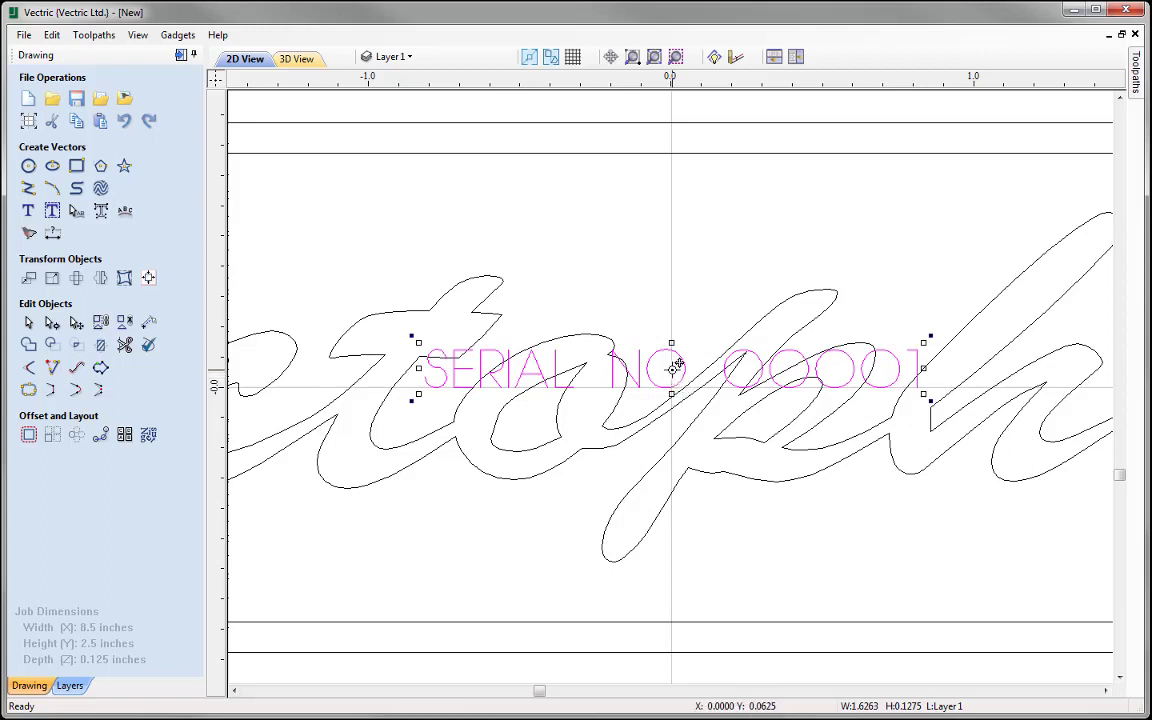
pyautogui.moveTo(676, 367); pyautogui.dragTo(670, 196)
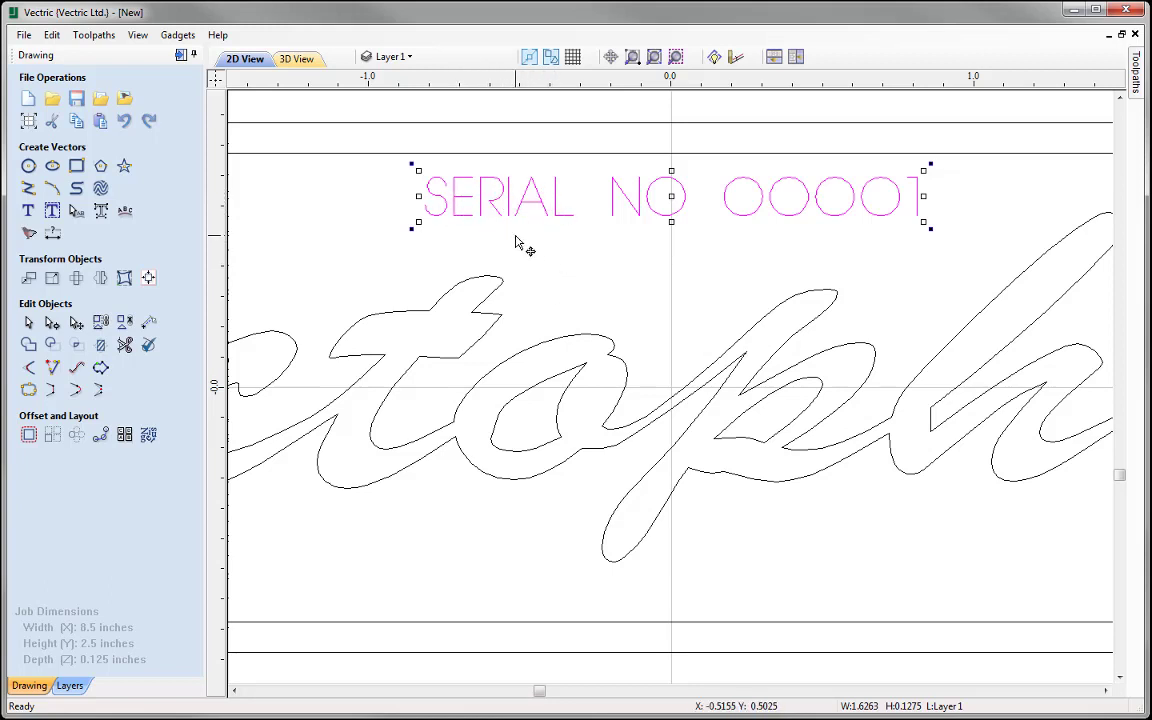
pyautogui.click(76, 212)
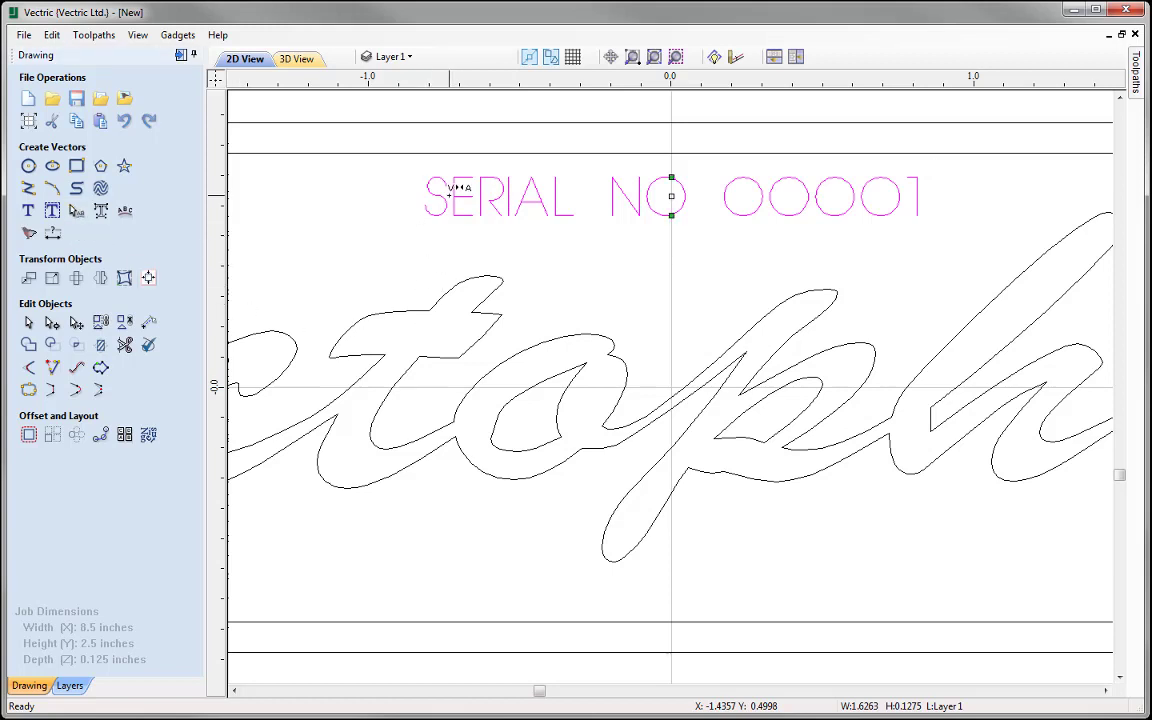
pyautogui.moveTo(450, 188); pyautogui.dragTo(560, 188)
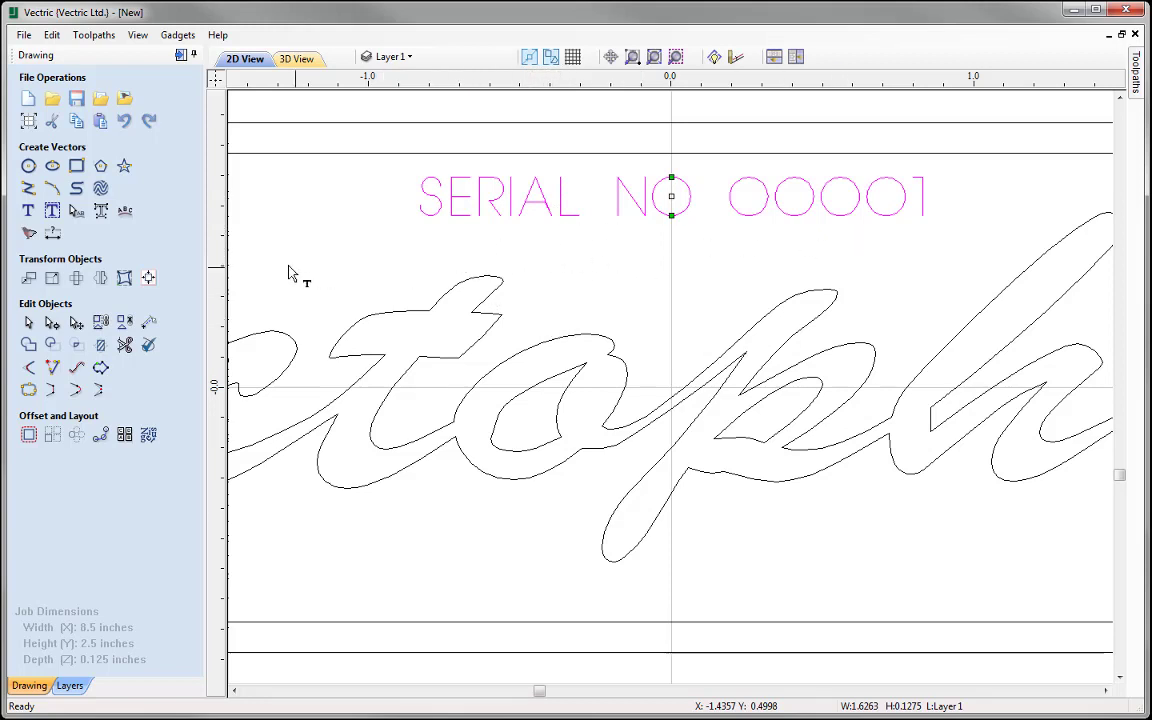
pyautogui.click(28, 322)
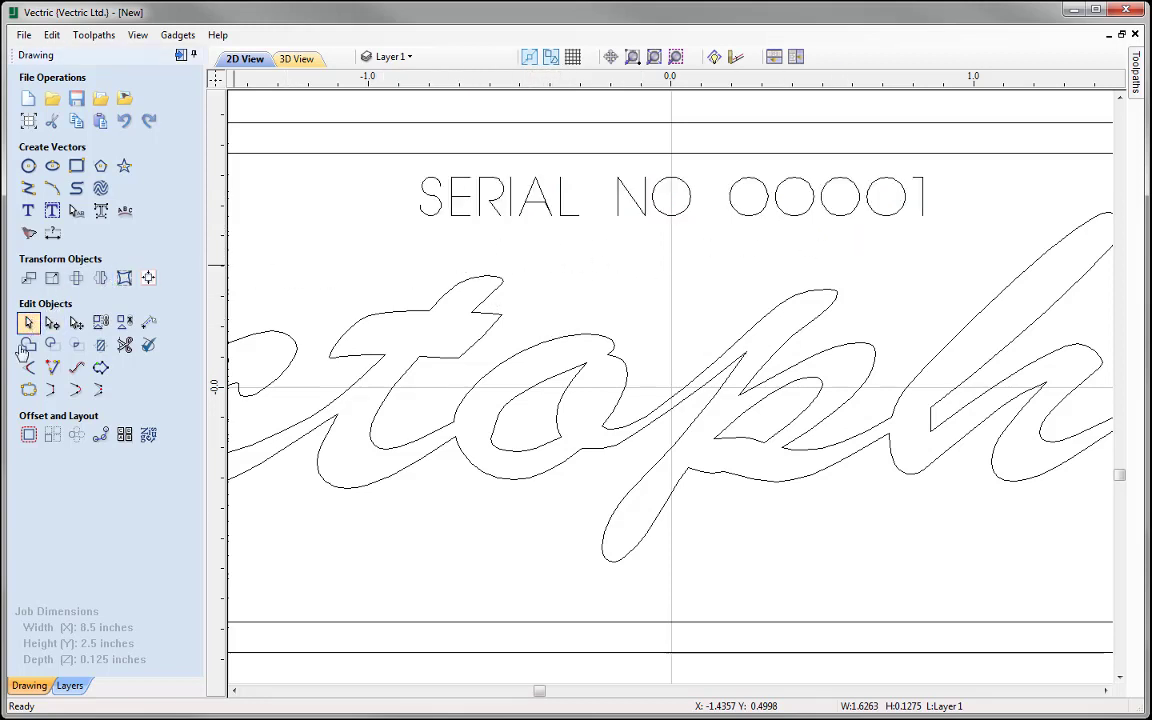
pyautogui.click(148, 277)
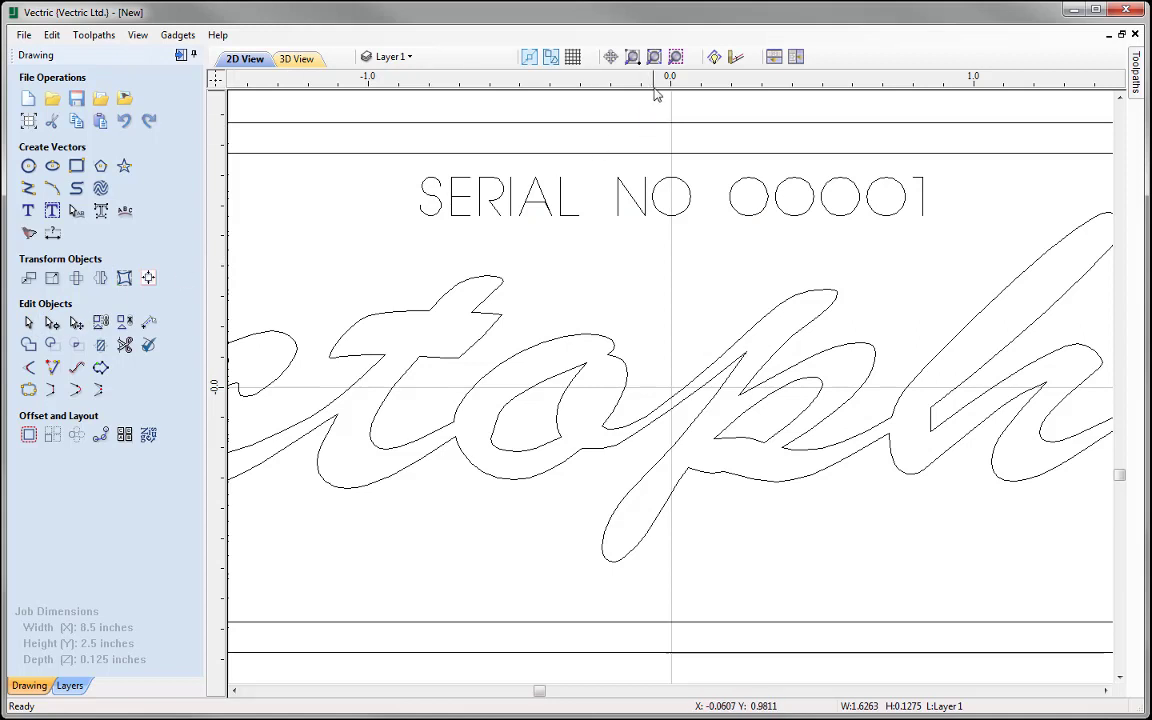
pyautogui.click(654, 57)
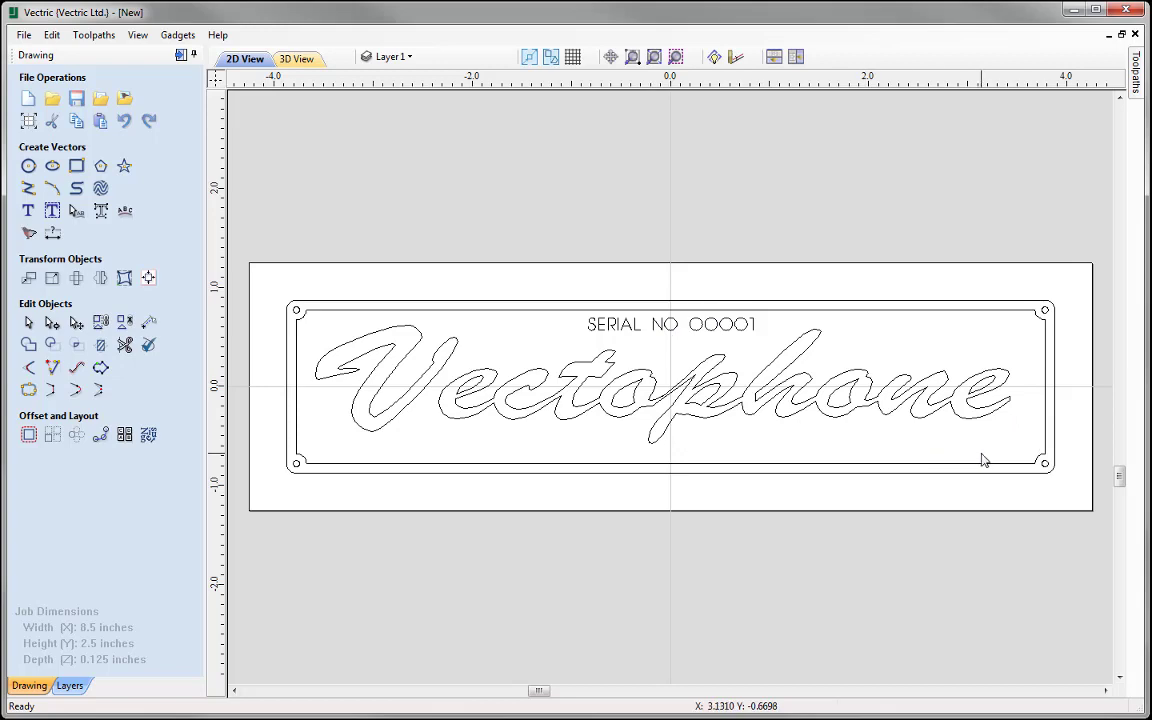
# - Drag the SERIAL NO 00001 text to the plate's lower-right corner beneath 'phone'
pyautogui.scroll(2, 1087, 439)
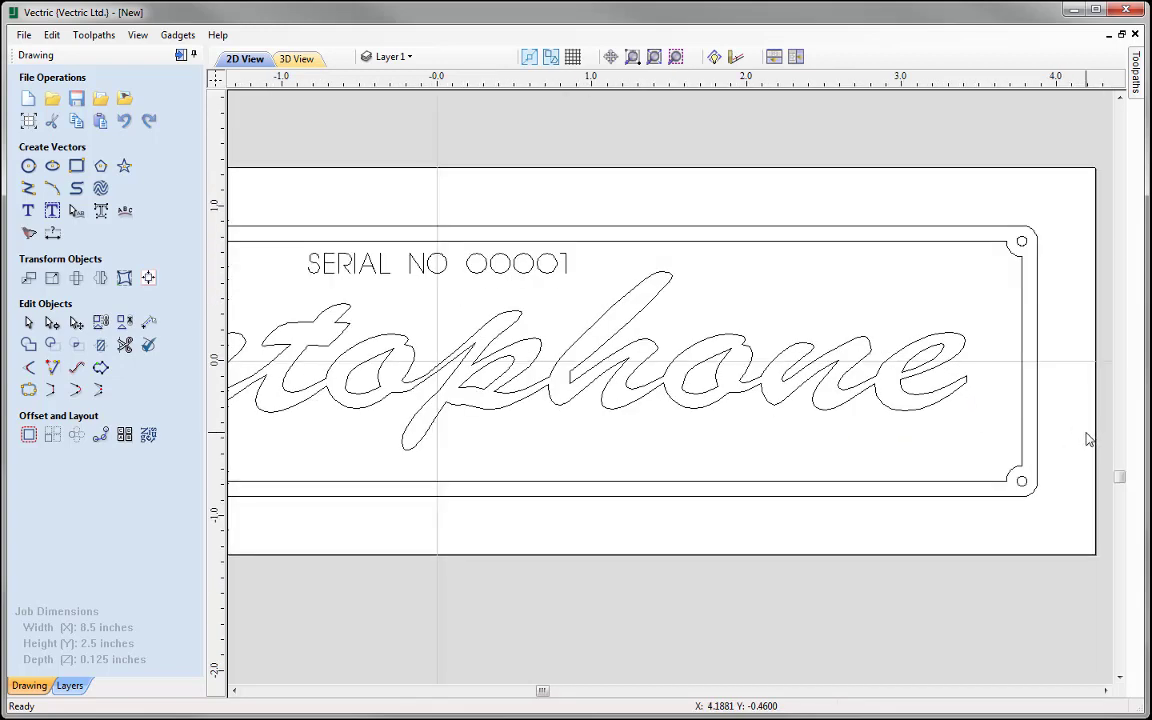
pyautogui.scroll(2, 1087, 439)
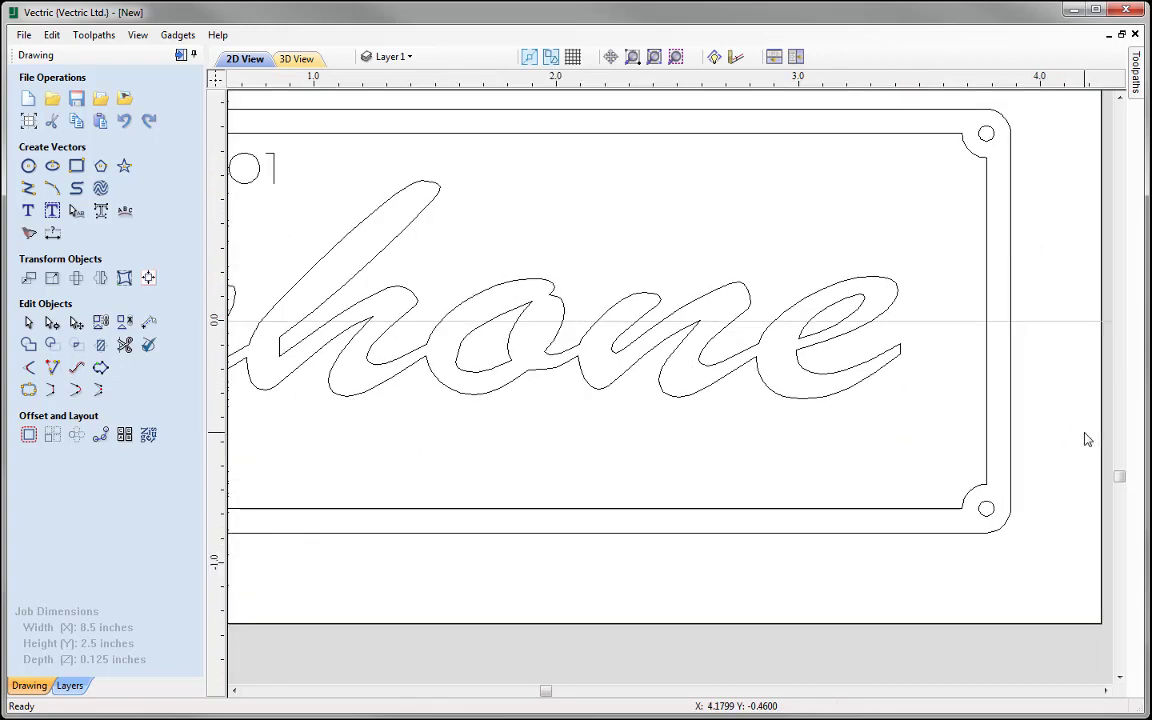
pyautogui.scroll(-1, 1087, 439)
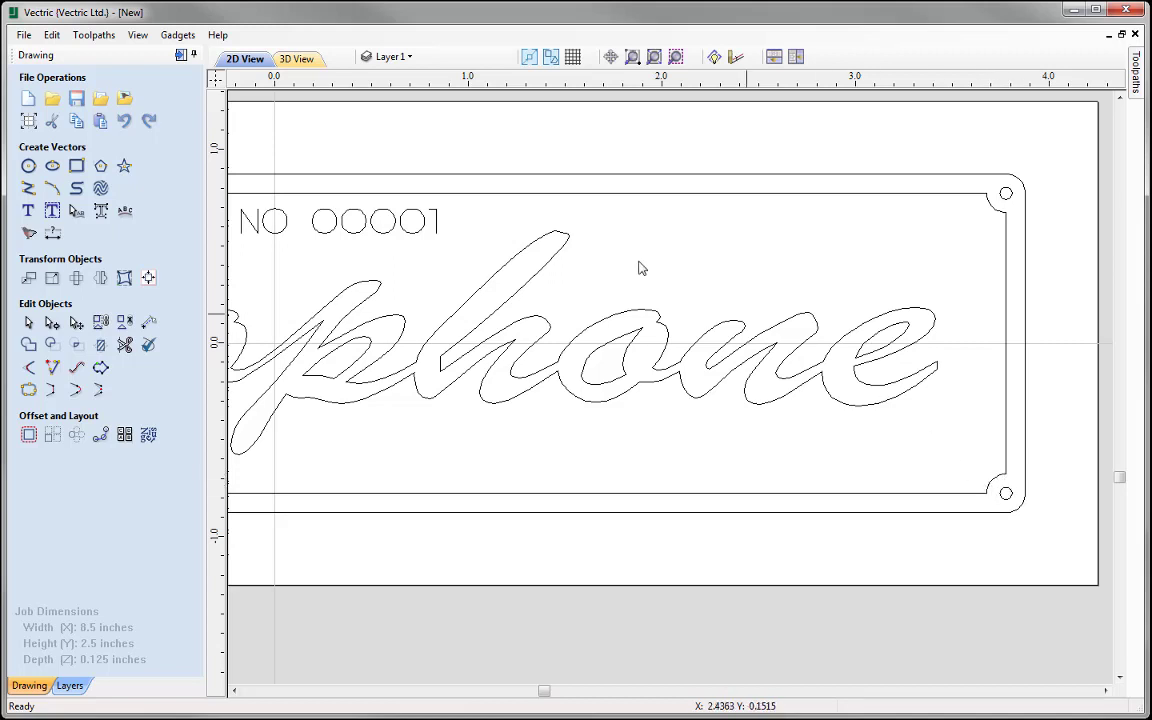
pyautogui.click(438, 221)
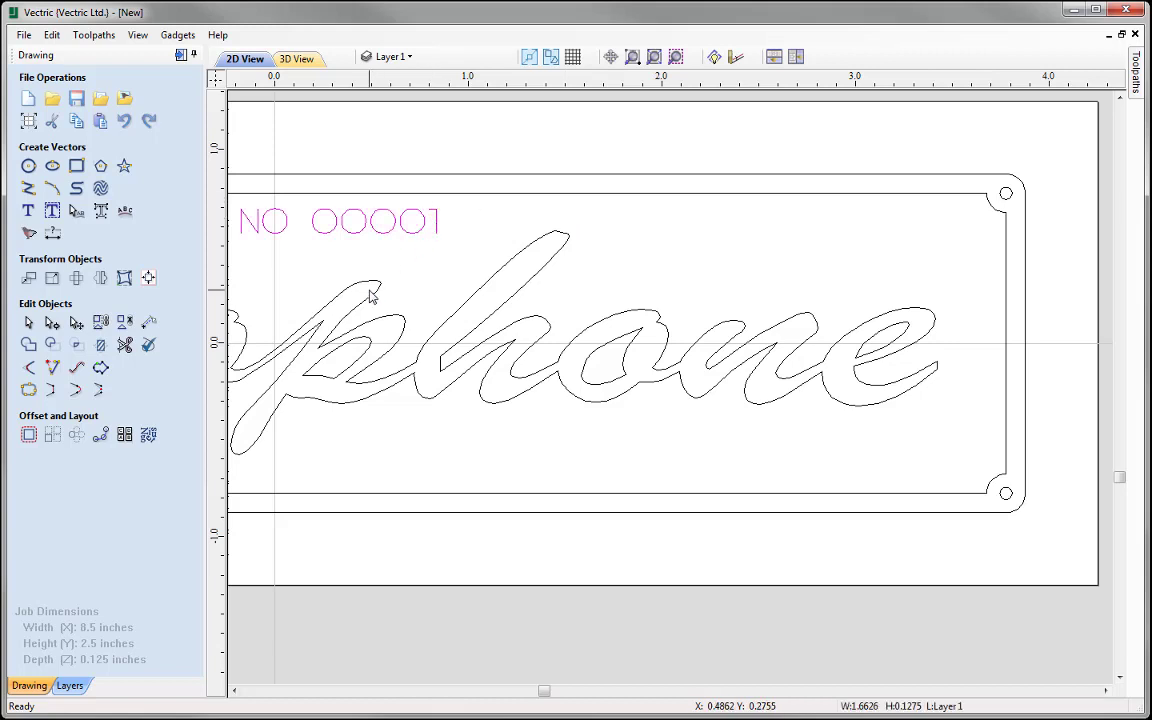
pyautogui.click(437, 222)
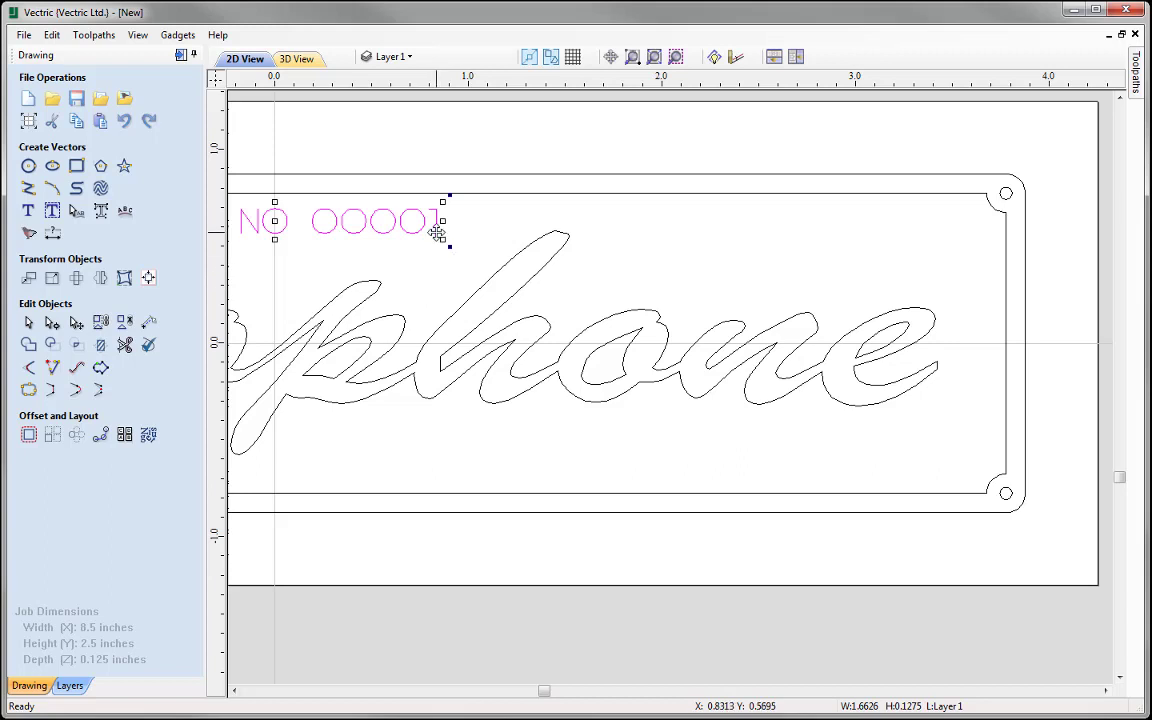
pyautogui.moveTo(437, 233); pyautogui.dragTo(759, 257)
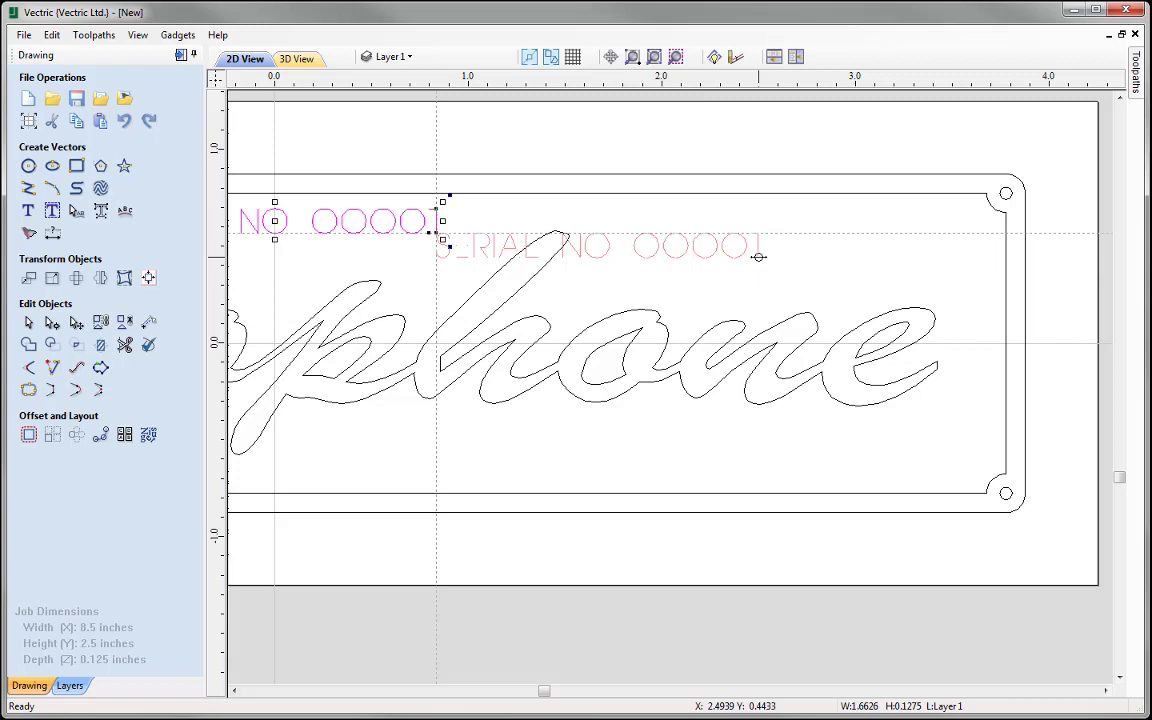
pyautogui.moveTo(758, 257); pyautogui.dragTo(940, 472)
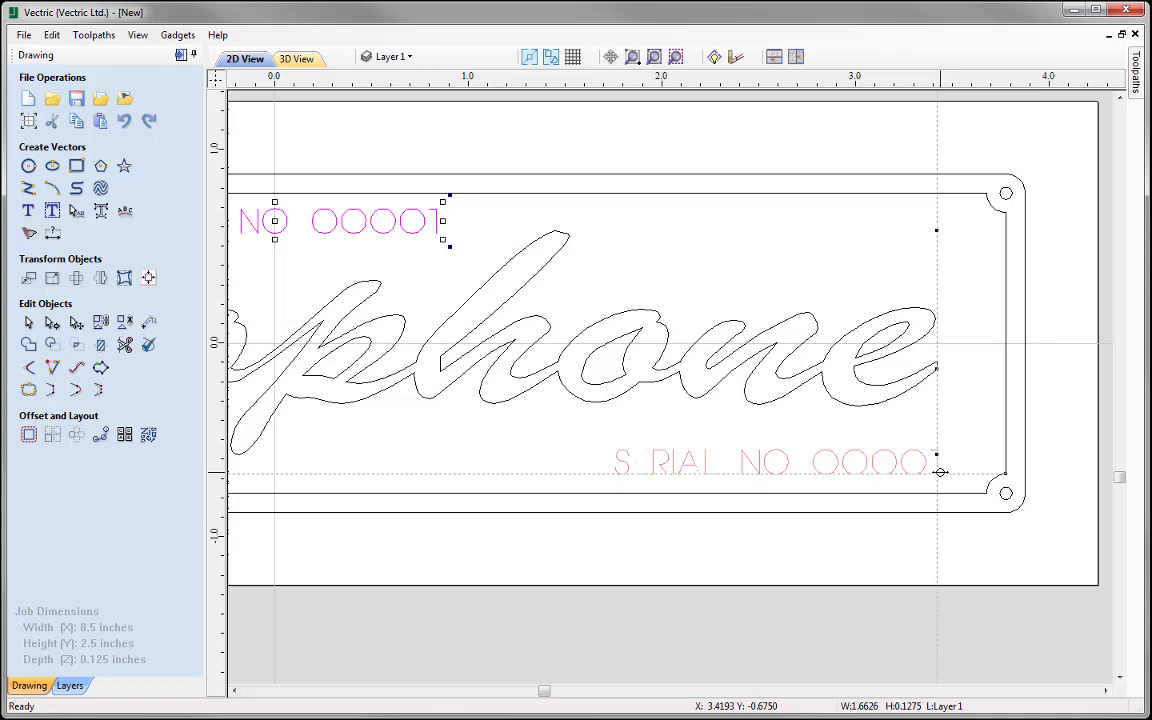
pyautogui.moveTo(940, 472); pyautogui.dragTo(940, 472)
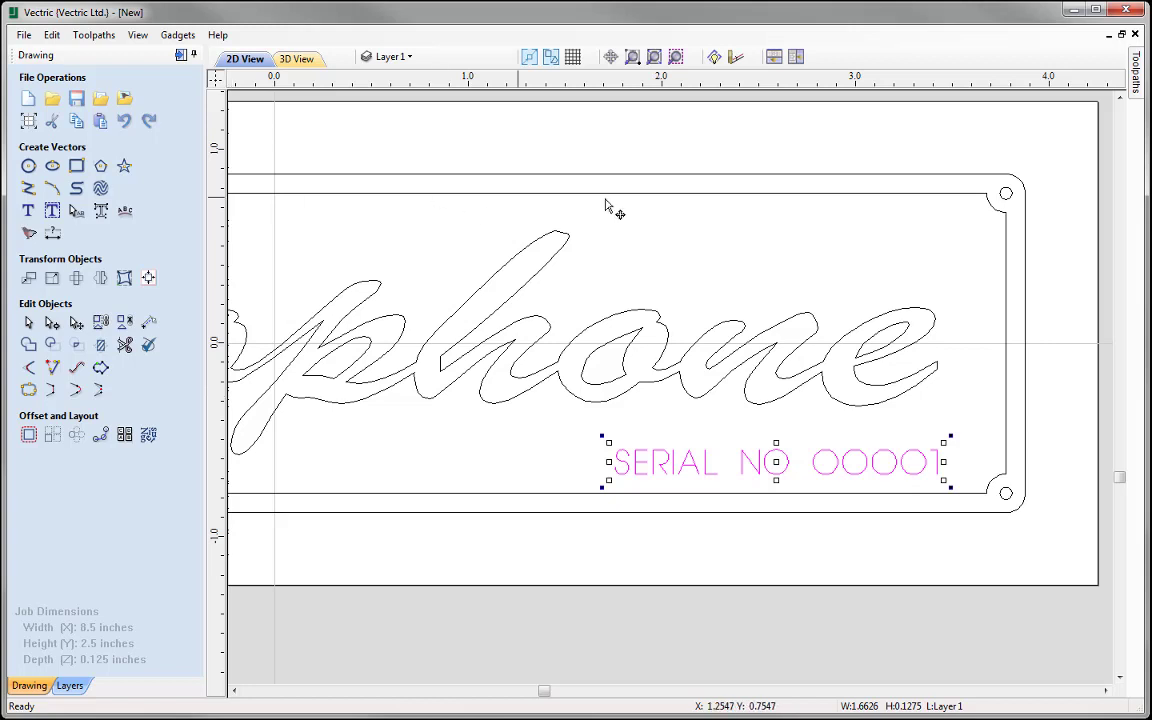
pyautogui.click(654, 56)
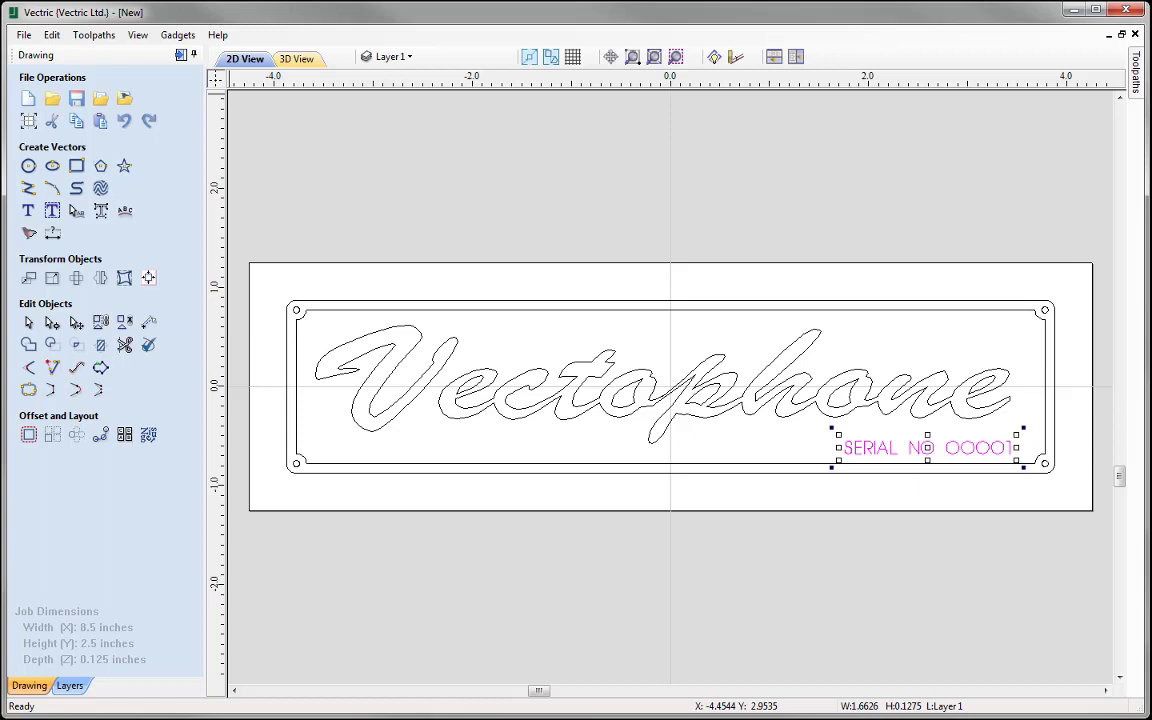
# - Save As Vectophone_Vector_Drawing, a VCarve .crv file, in the Vectophone_FILES folder
pyautogui.click(23, 37)
pyautogui.click(85, 124)
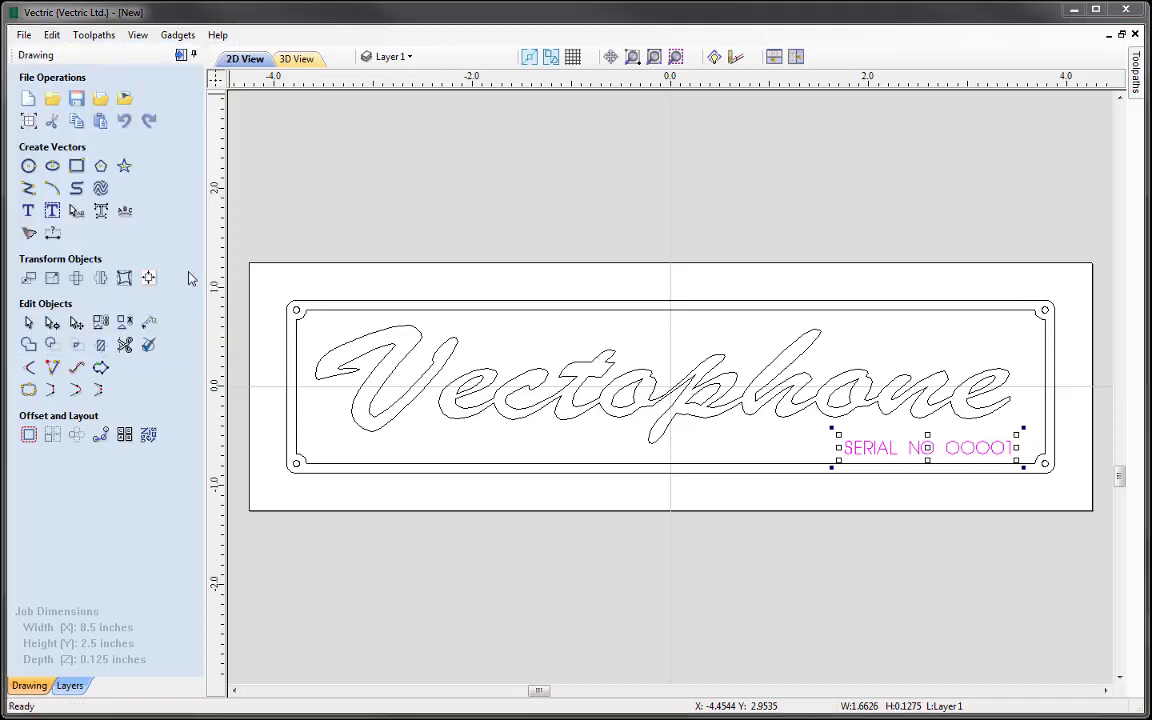
pyautogui.rightClick(446, 506)
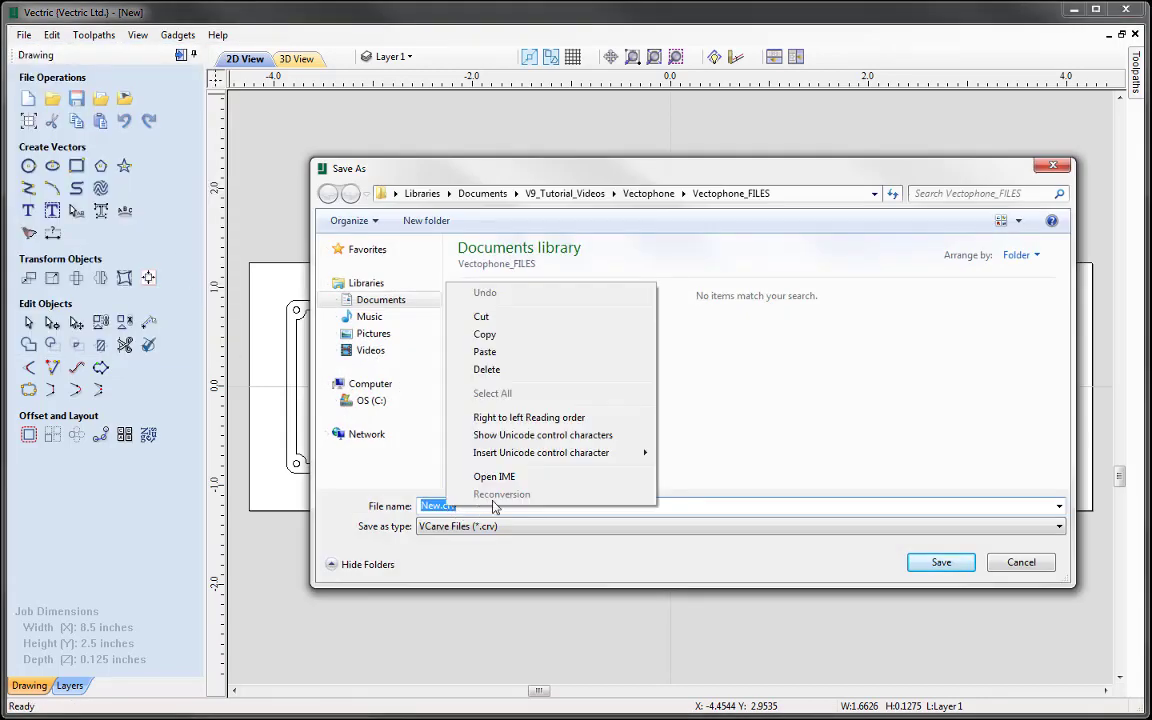
pyautogui.click(515, 355)
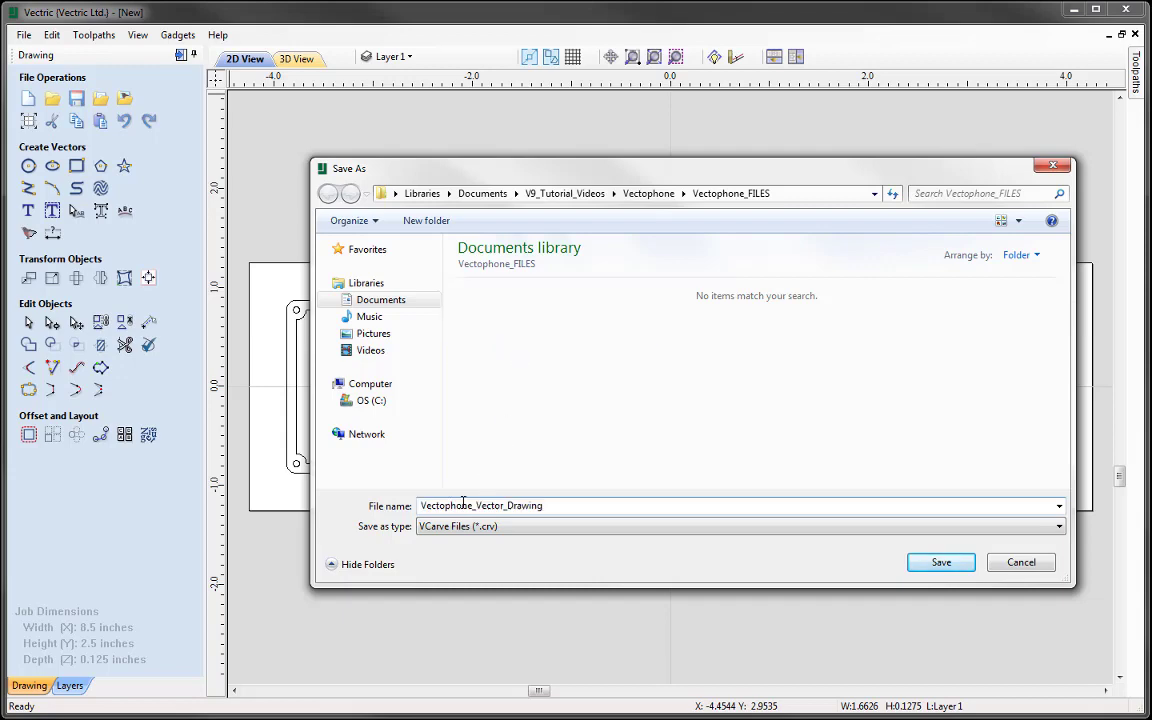
pyautogui.click(940, 563)
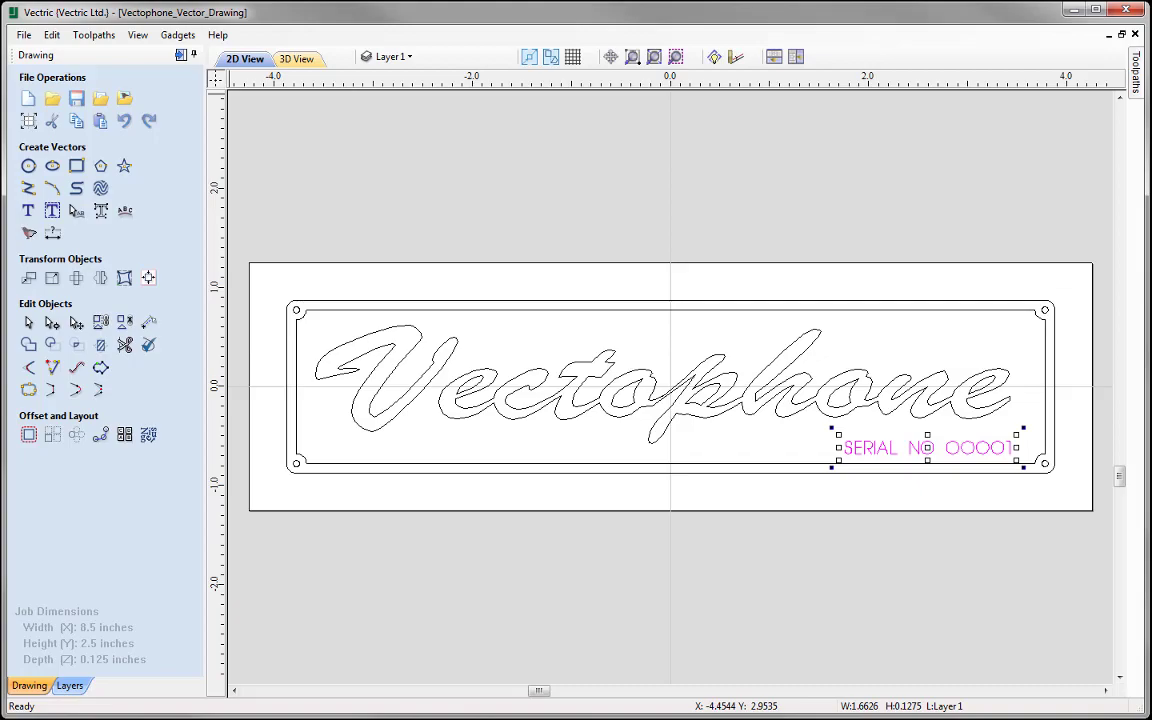